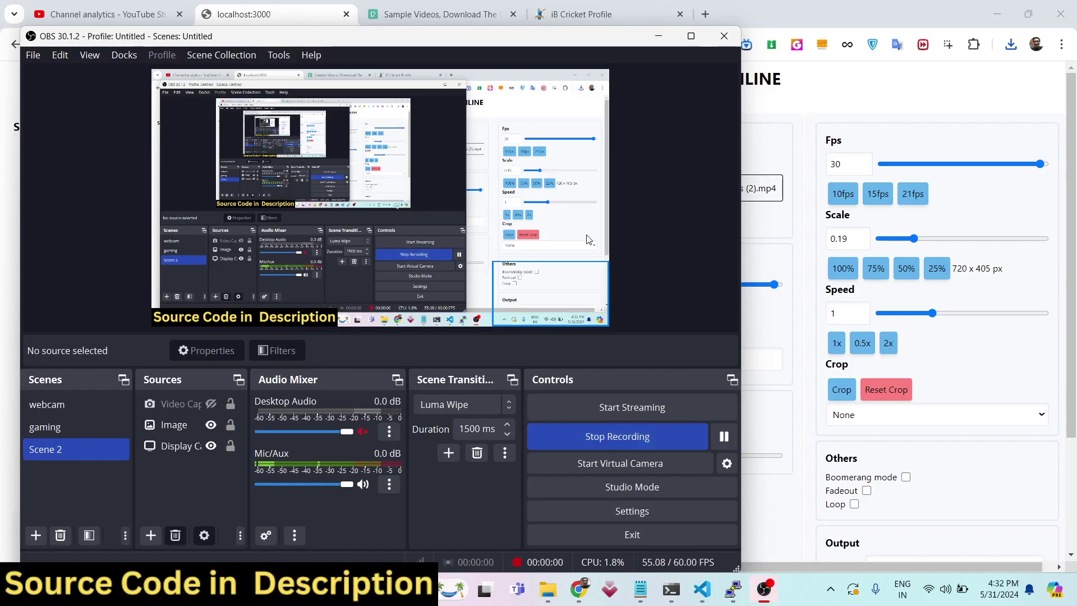
- Start the screen recording in OBS Studio
left_click(659, 36)
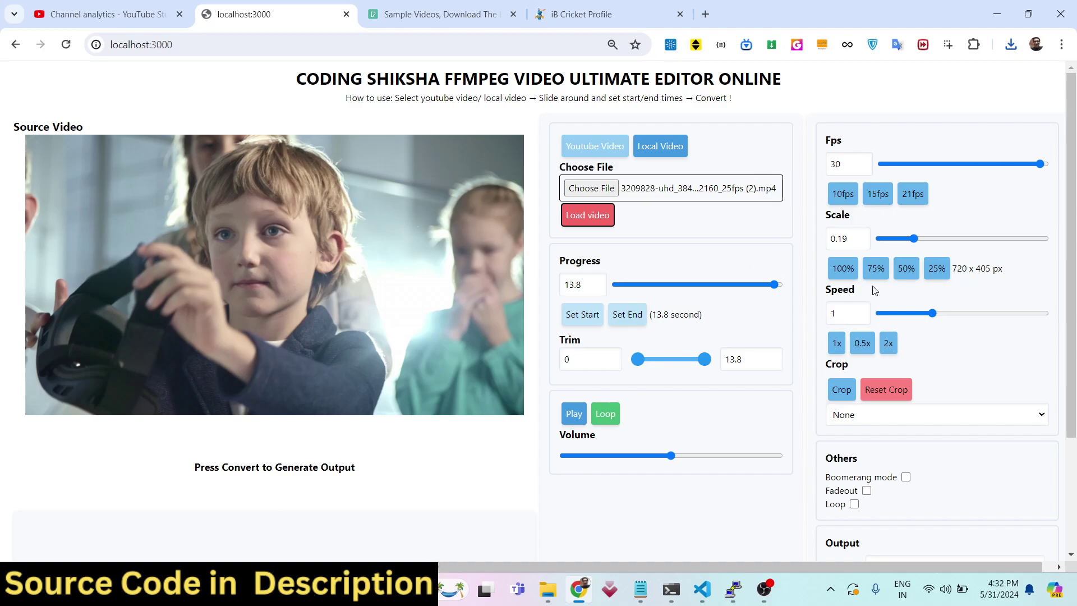
- Reload the editor page to clear the loaded video
left_click(66, 45)
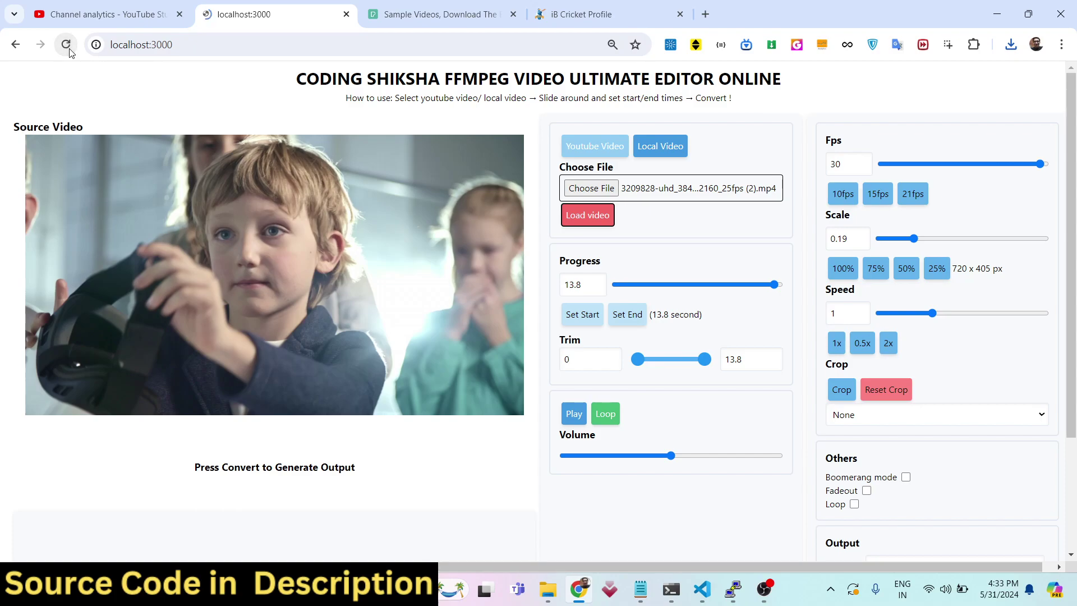
key("ctrl+l")
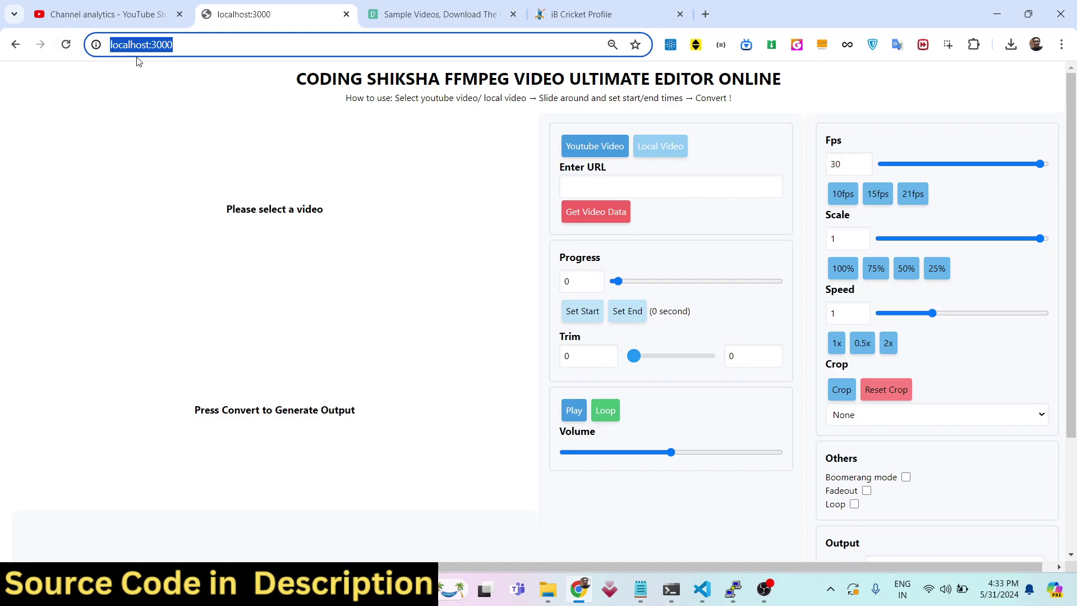
mouse_move(259, 71)
left_mouse_down()
mouse_move(799, 75)
mouse_move(249, 75)
left_mouse_up()
left_click(329, 99)
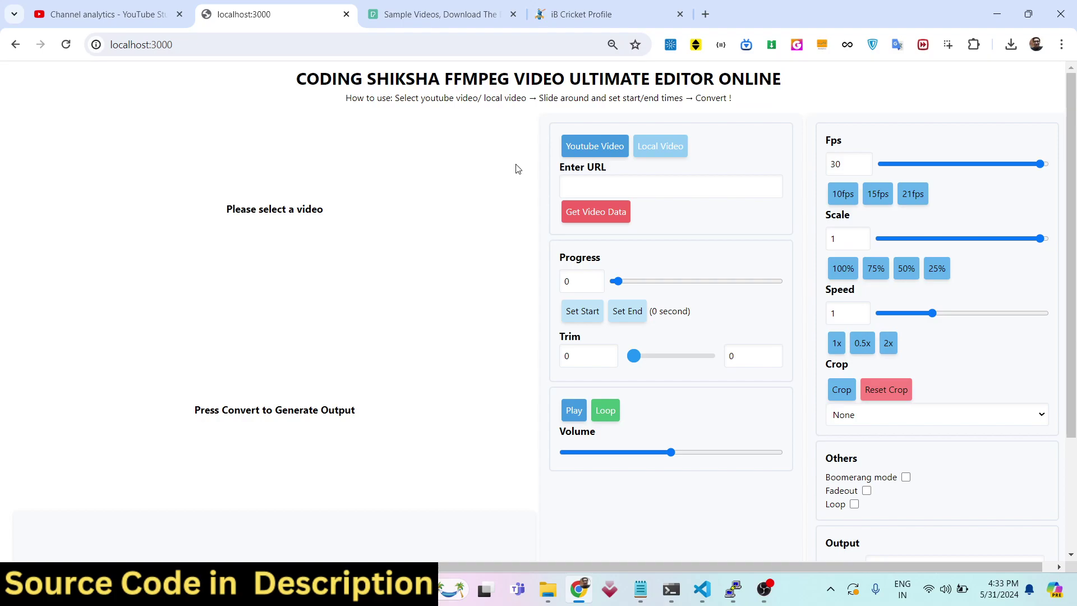
- Set the video source to Local Video after briefly trying Youtube Video
left_click(656, 149)
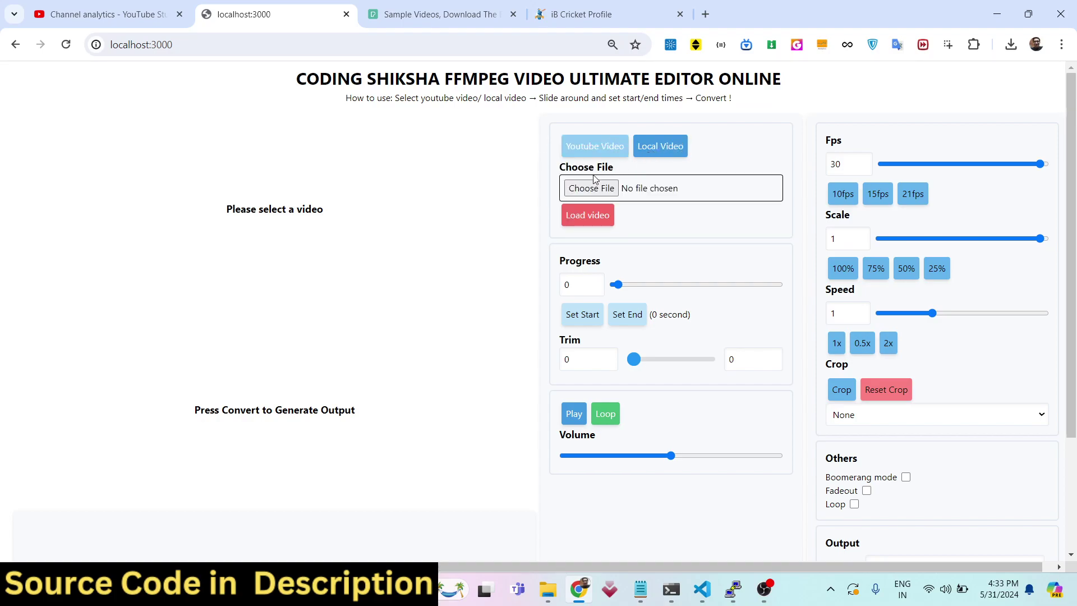
left_click(579, 151)
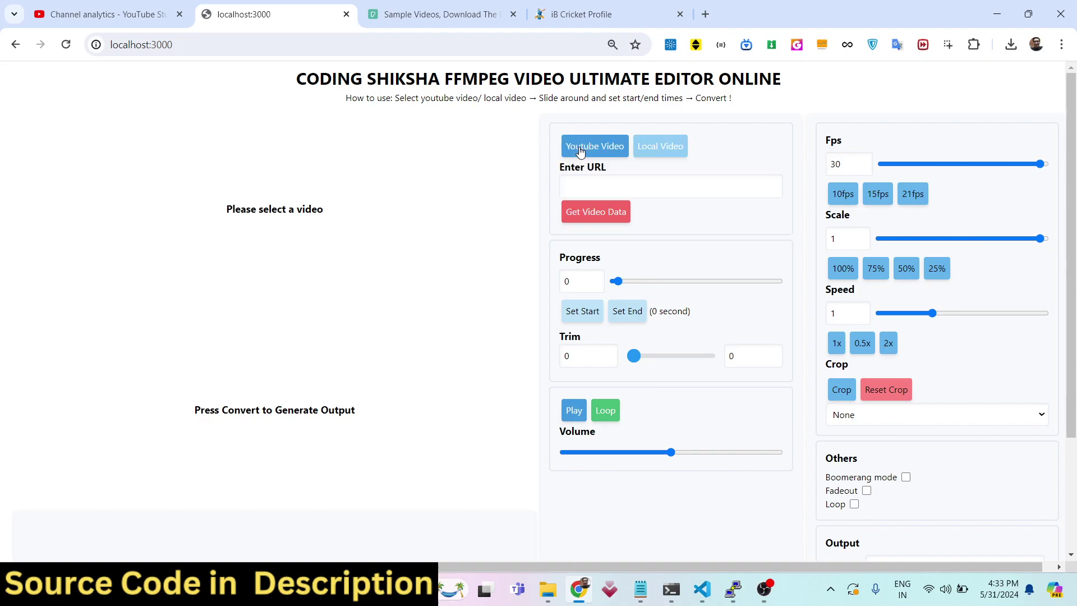
left_click(599, 186)
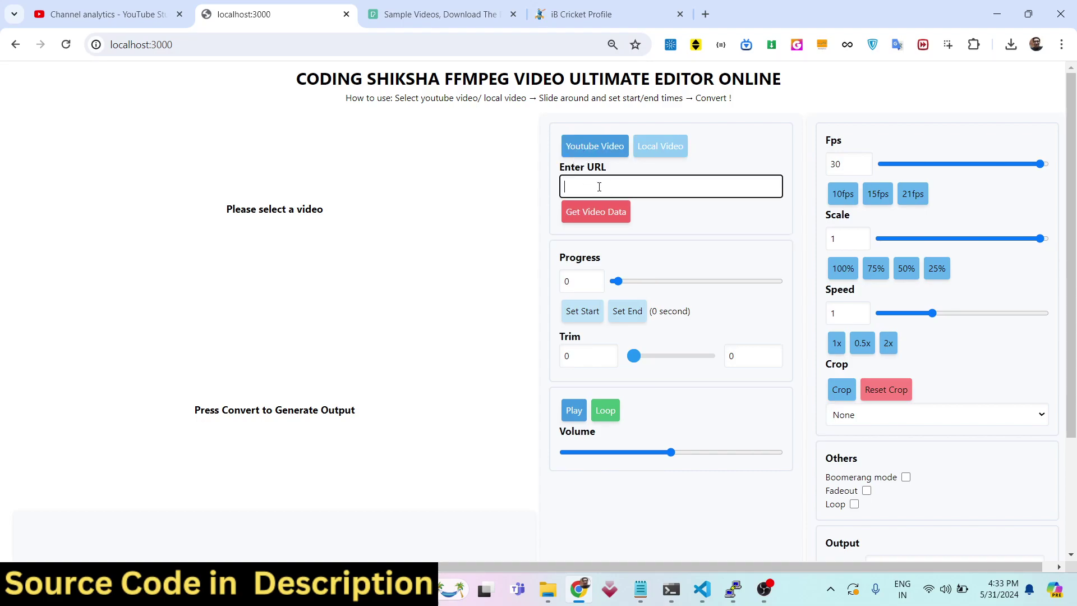
left_click(656, 153)
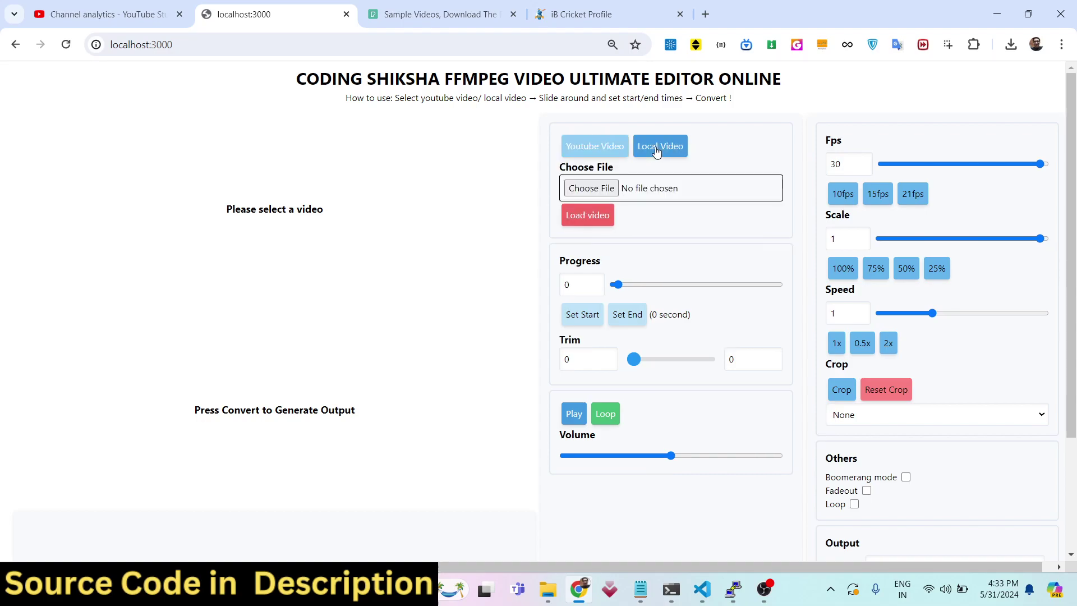
- Choose 3209828-uhd_3840_2160_25fps (2) from the Downloads > nz folder
left_click(585, 194)
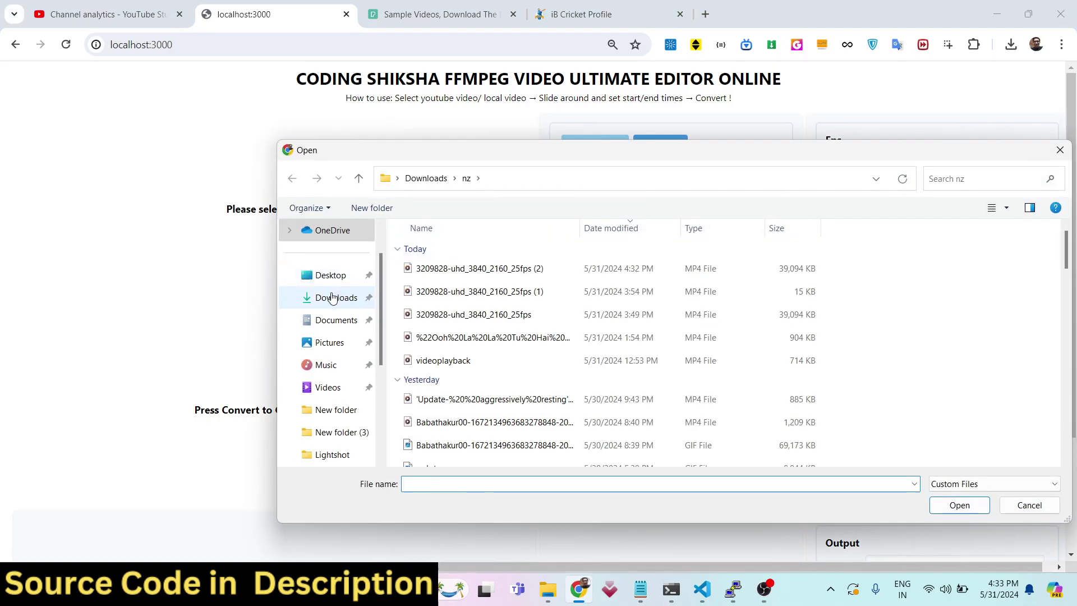
left_click(332, 298)
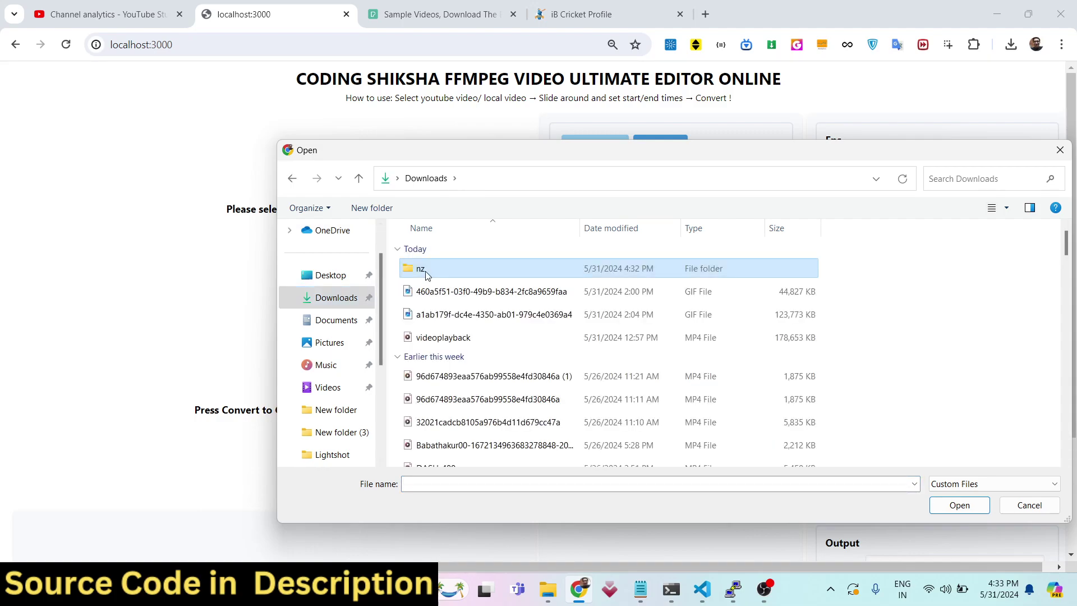
double_click(426, 270)
left_click(438, 274)
double_click(438, 274)
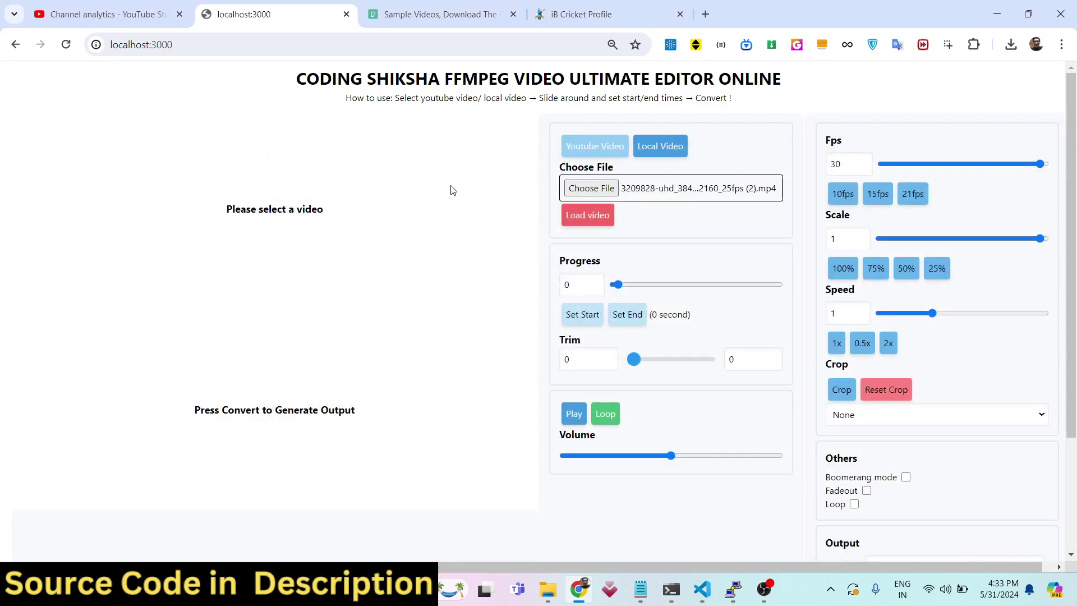
- Load the chosen video and seek to the VR-headset scene
left_click(575, 216)
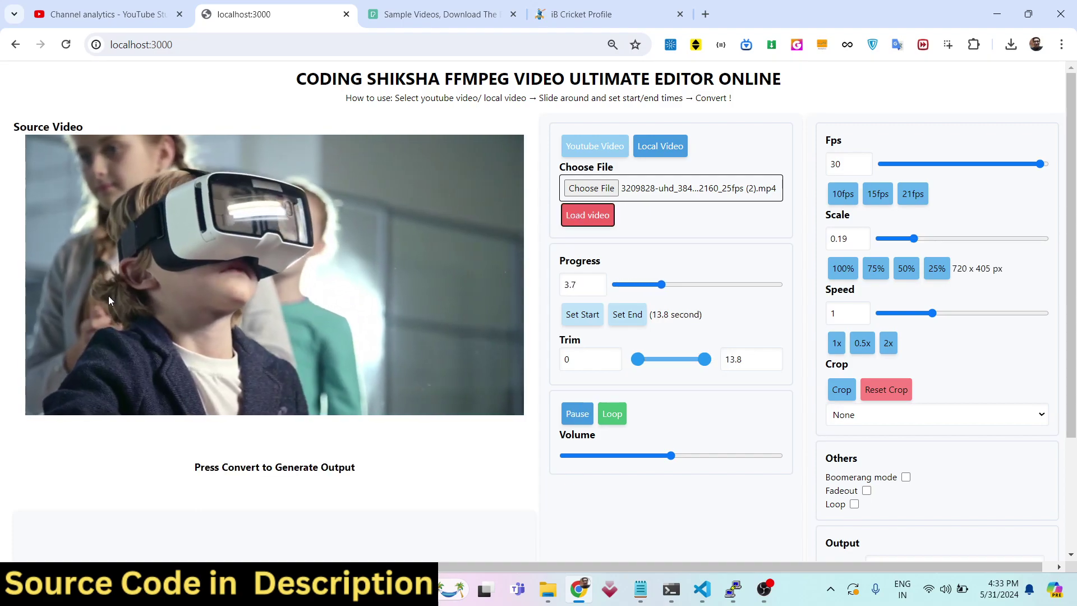
scroll(252, 313, "down", 1)
scroll(252, 317, "up", 1)
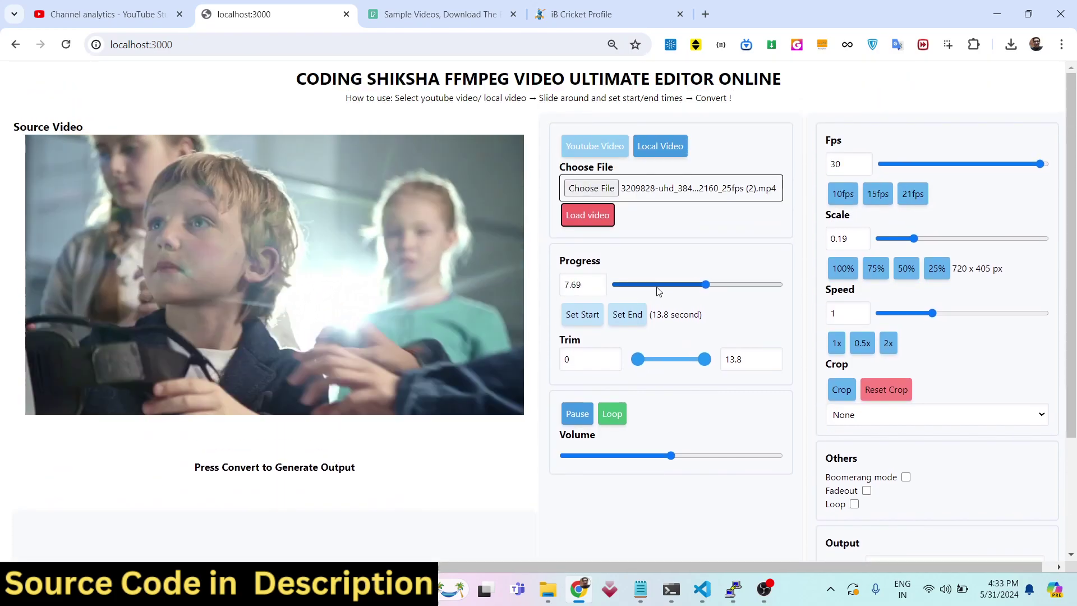
mouse_move(652, 287)
left_mouse_down()
mouse_move(620, 285)
mouse_move(762, 286)
mouse_move(671, 285)
left_mouse_up()
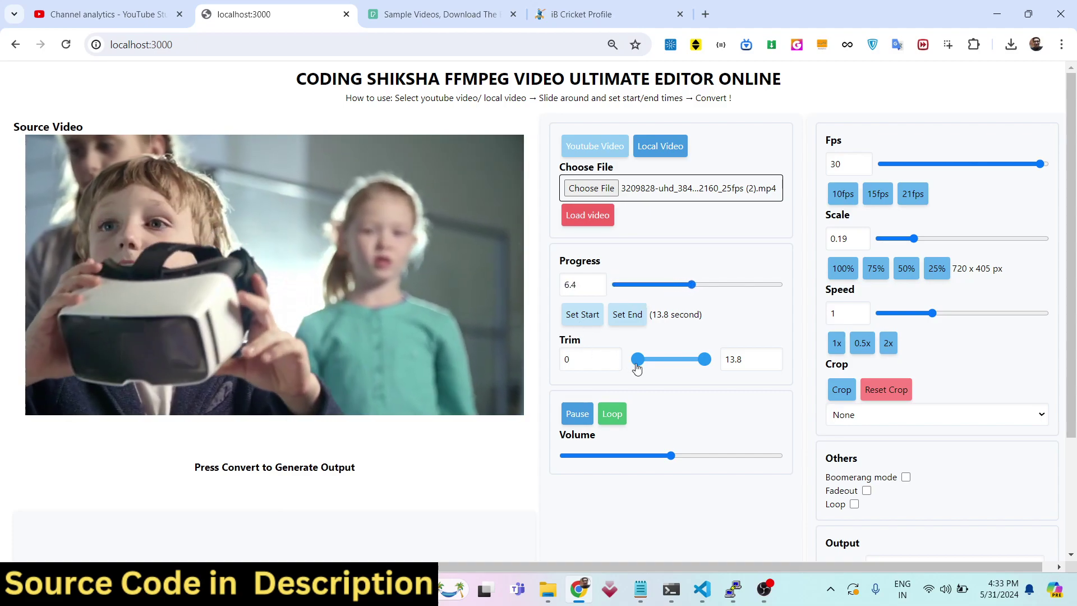
- Mark the trim start at around 2.88 seconds
scroll(636, 383, "down", 3)
scroll(637, 383, "up", 3)
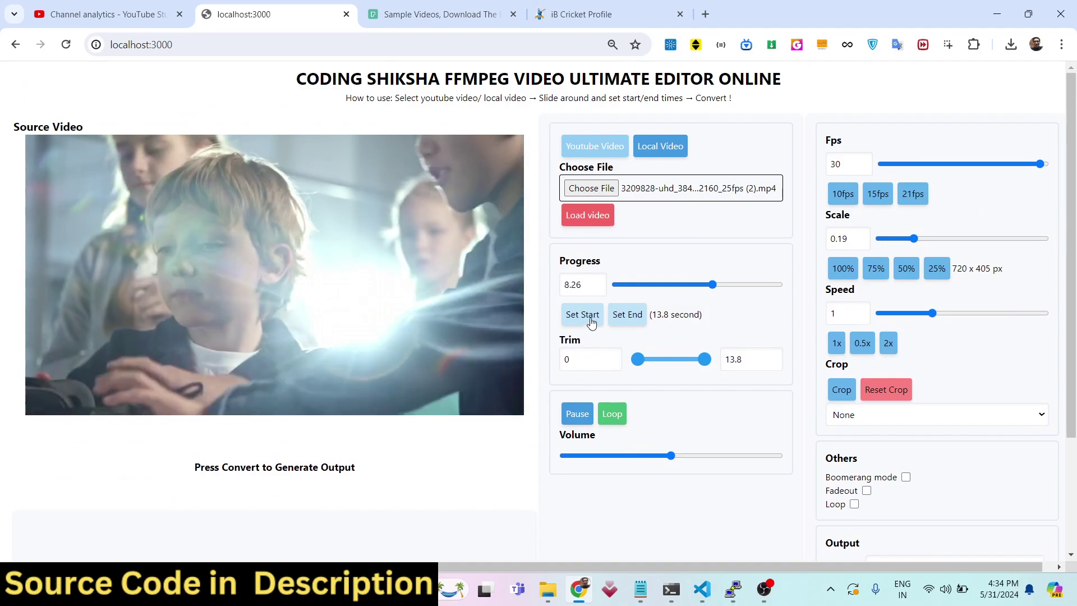
left_click(646, 285)
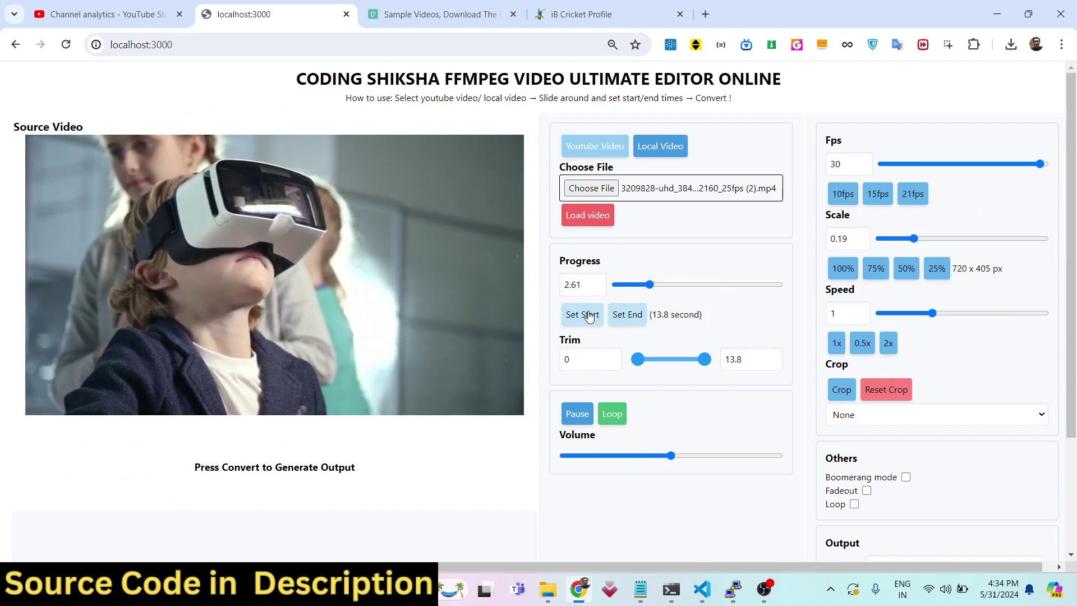
left_click(583, 315)
left_click_drag(583, 359, 564, 360)
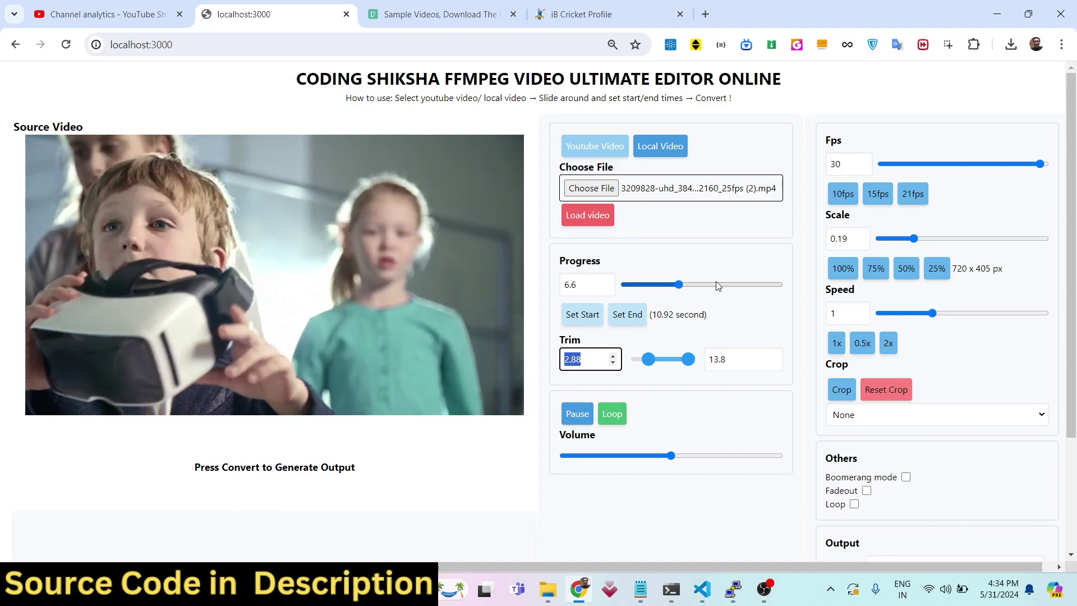
- Mark the trim end at around 7.7 seconds
left_click(710, 285)
left_click(693, 285)
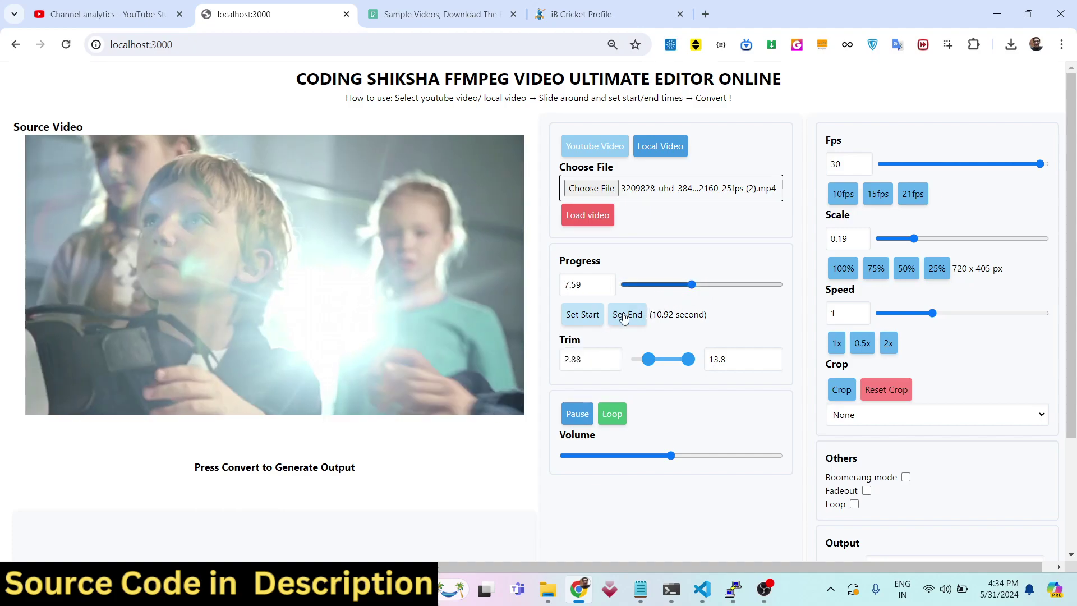
left_click(624, 319)
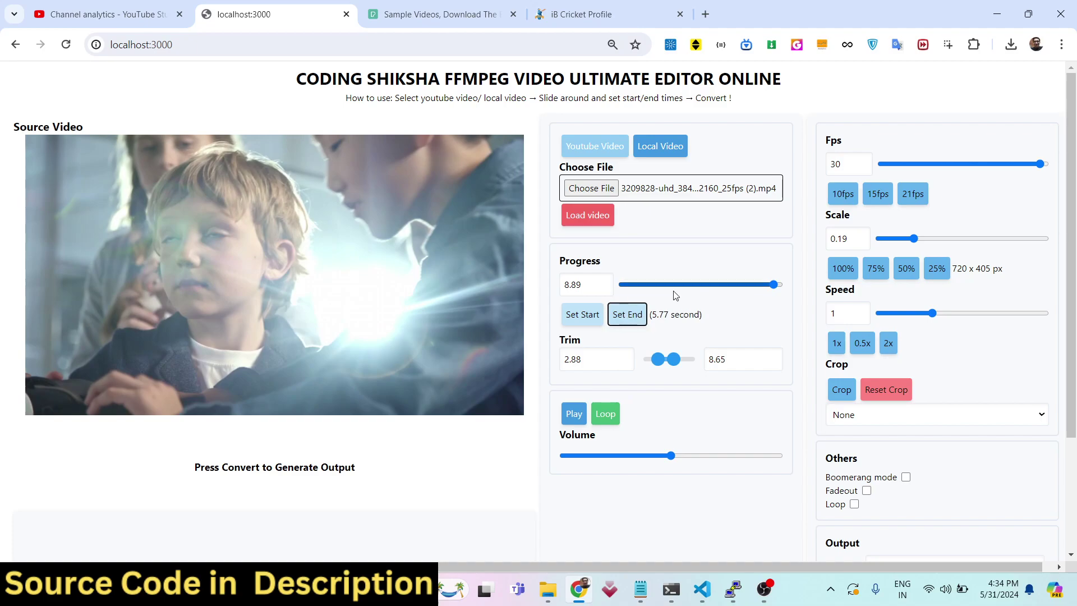
left_click_drag(728, 360, 711, 359)
- Edit the trim fields to start 2.51 and end 7.24 seconds
double_click(591, 360)
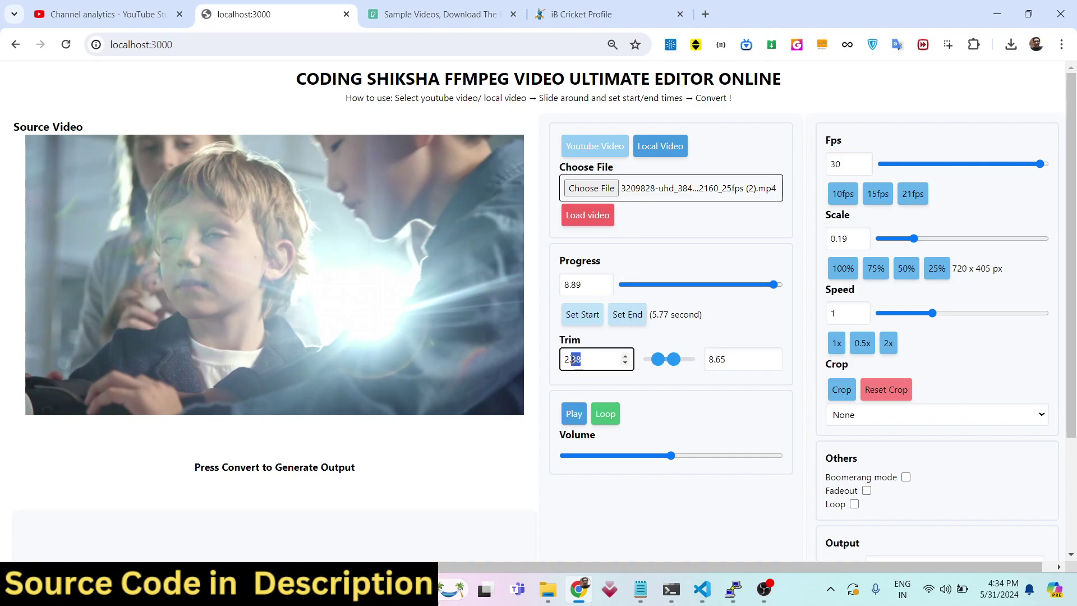
double_click(727, 360)
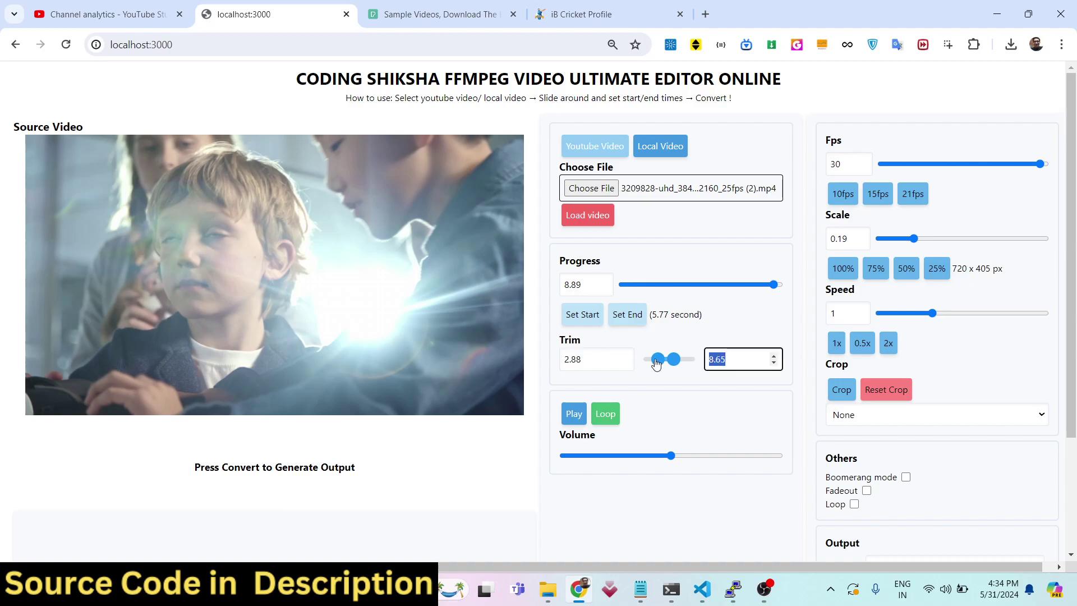
double_click(562, 360)
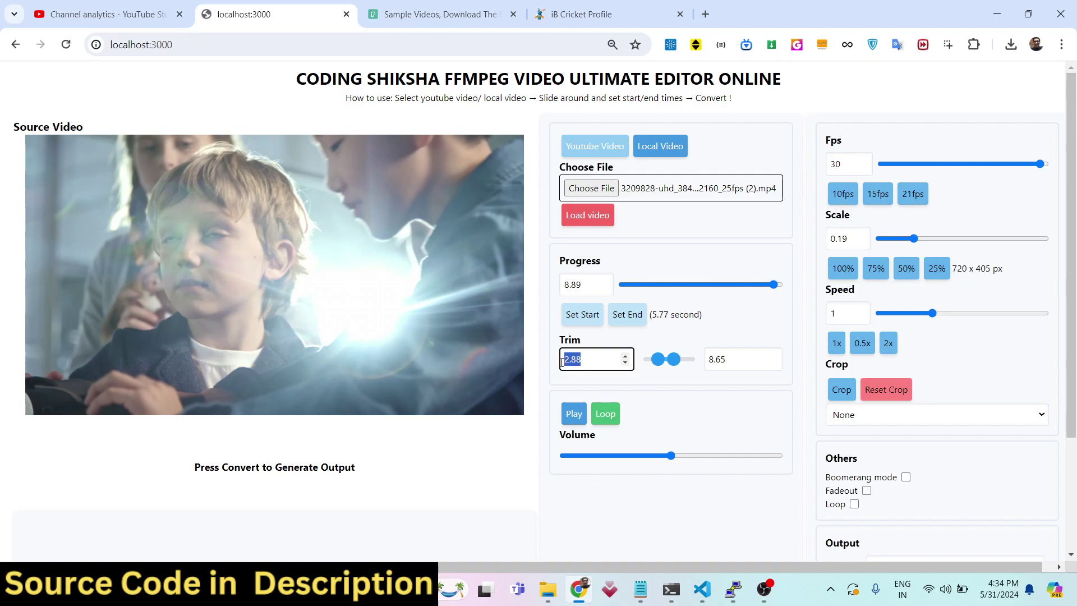
left_click_drag(726, 359, 673, 369)
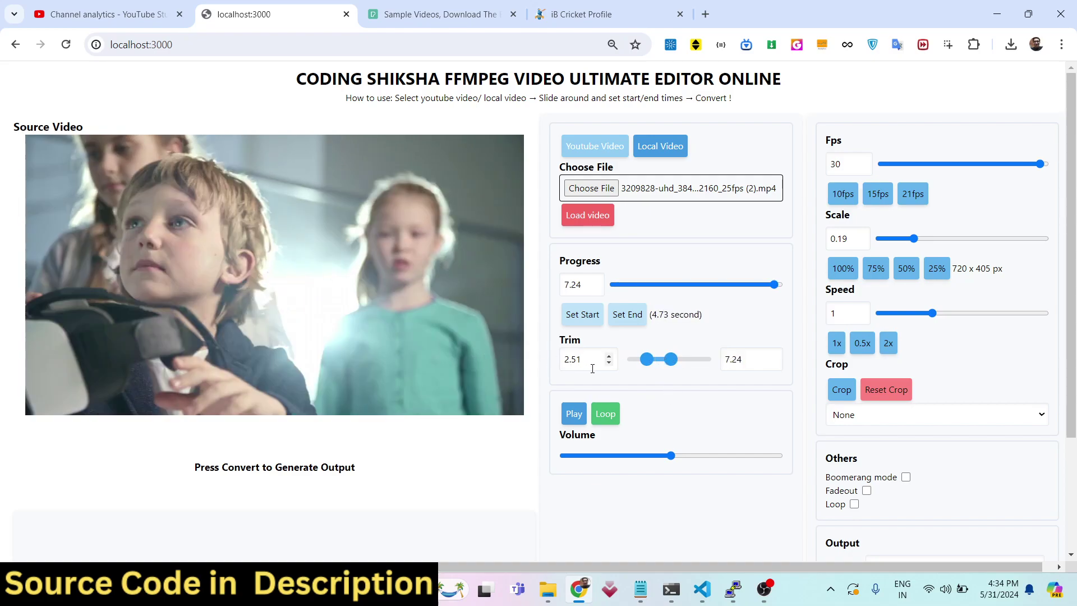
left_click(574, 417)
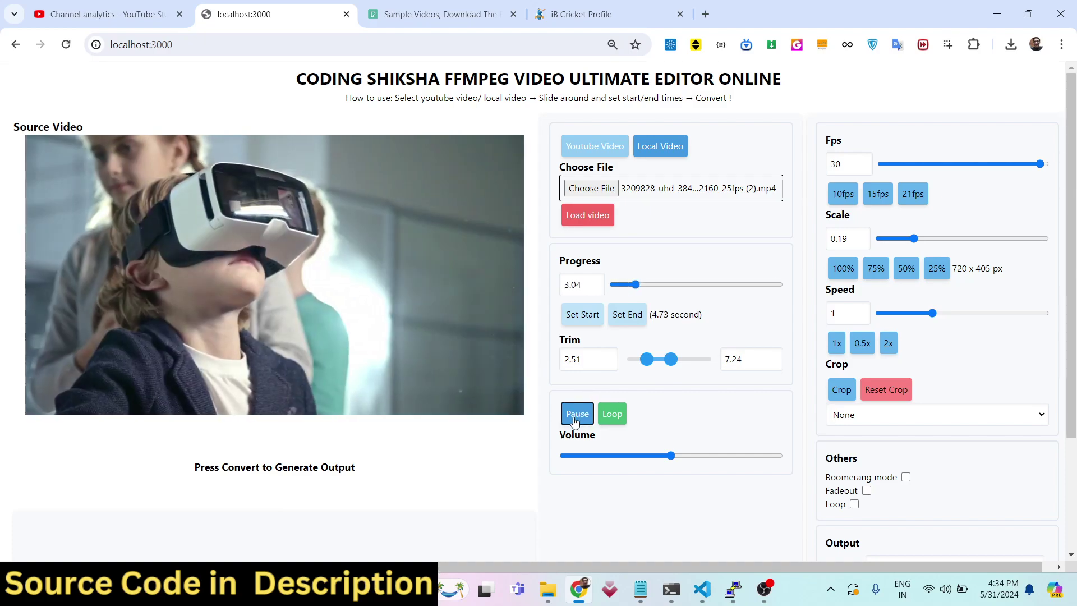
left_click(574, 418)
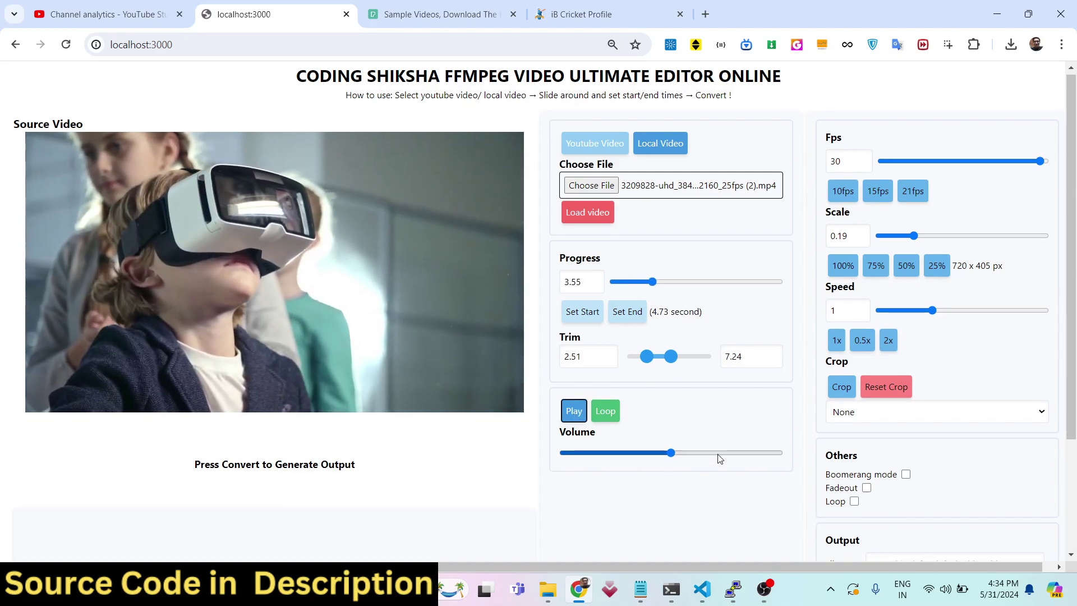
scroll(656, 465, "down", 1)
scroll(656, 465, "up", 1)
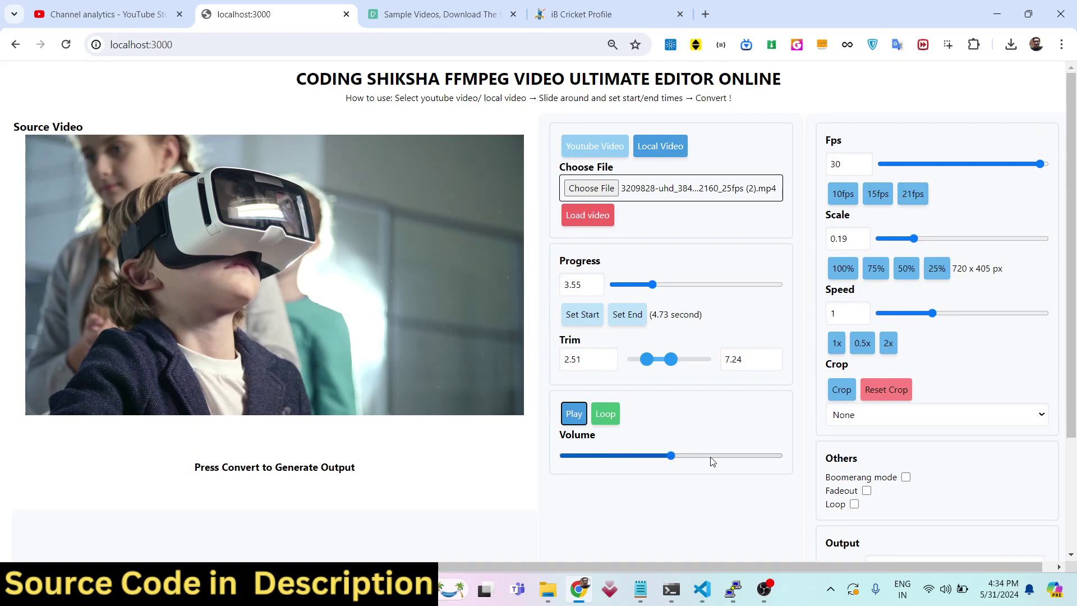
left_click_drag(728, 457, 669, 457)
left_click_drag(669, 455, 653, 454)
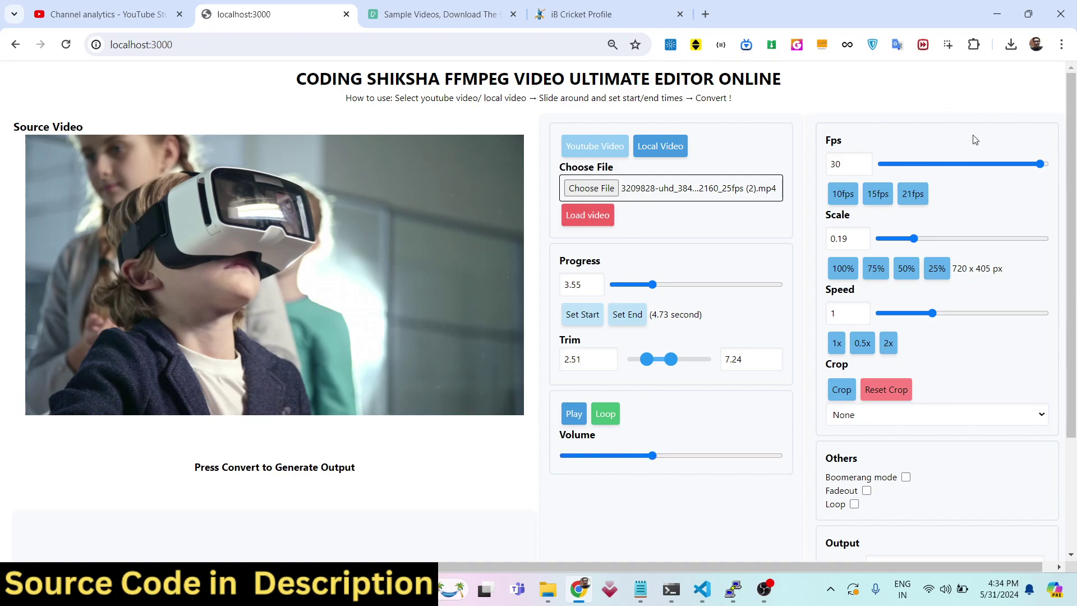
left_click_drag(820, 139, 848, 140)
left_click_drag(826, 220, 852, 218)
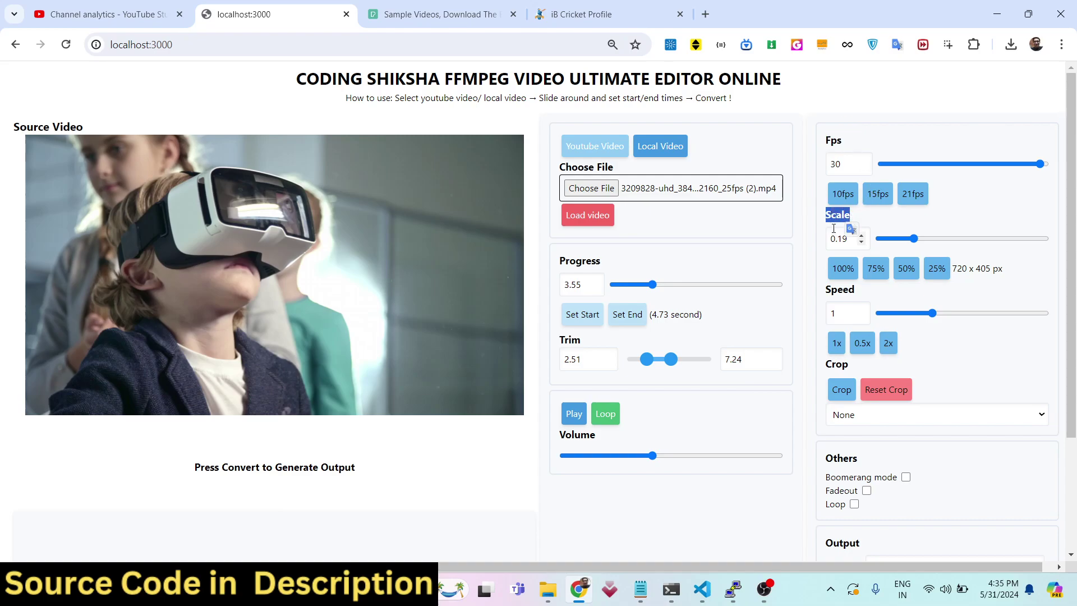
left_click_drag(826, 290, 868, 297)
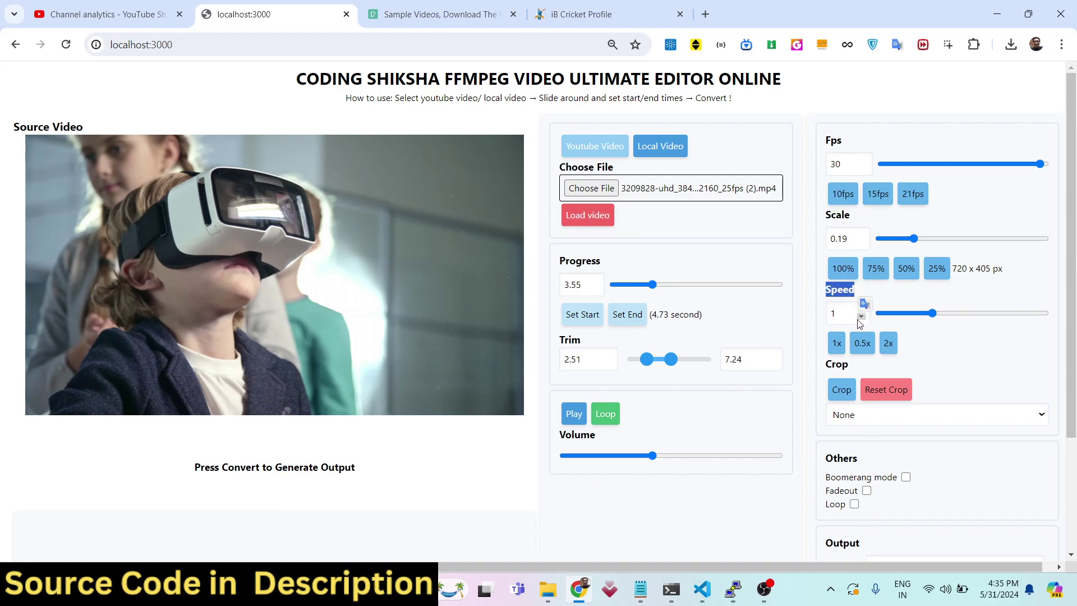
left_click_drag(825, 365, 850, 370)
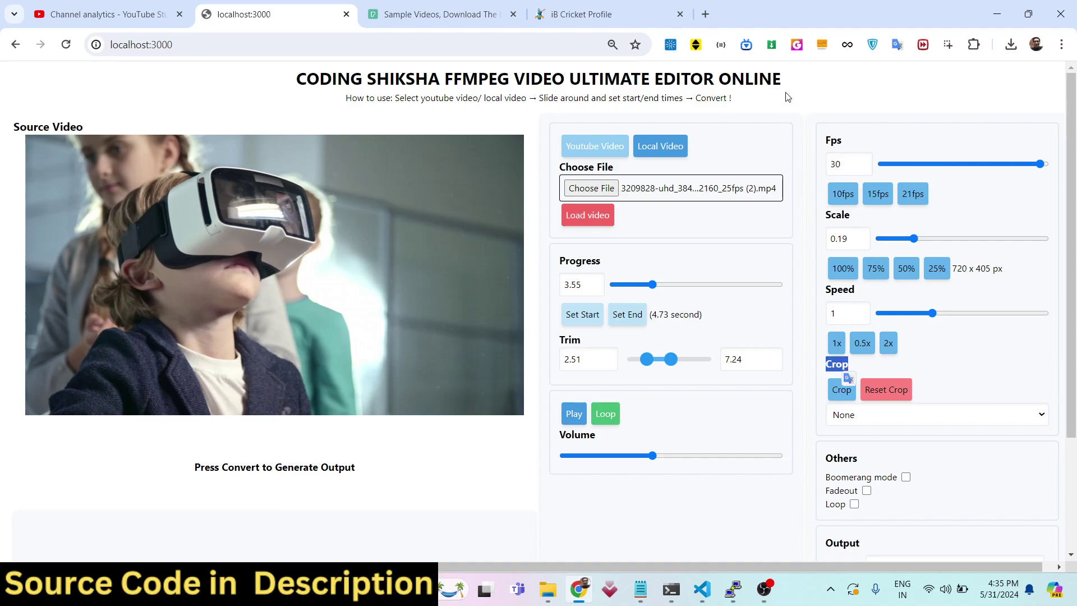
left_click(797, 112)
- Change the output Extension from GIF to MP4
scroll(791, 213, "down", 3)
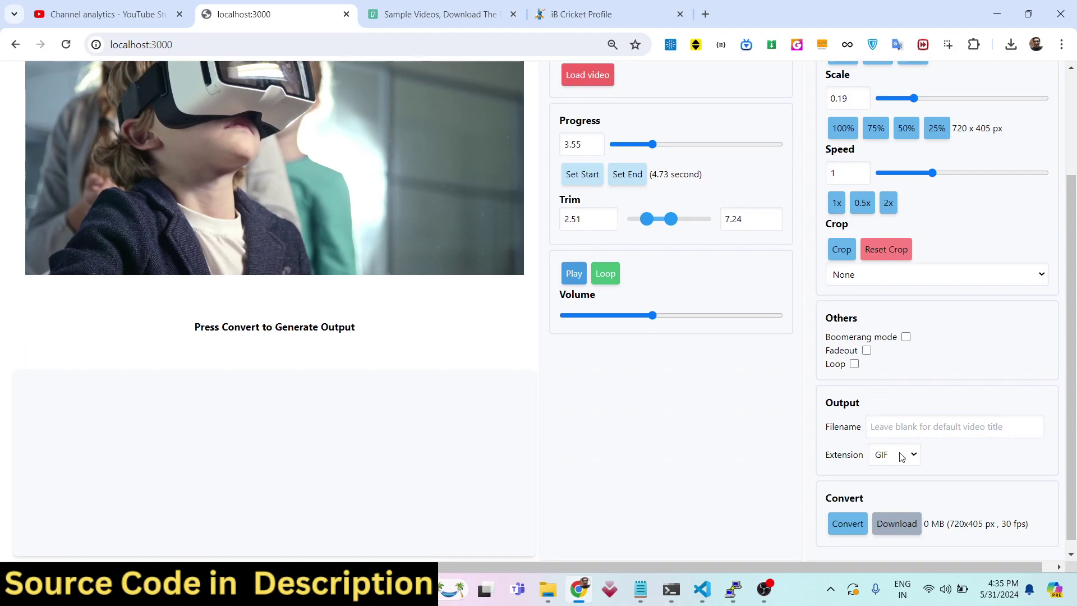
scroll(896, 450, "down", 1)
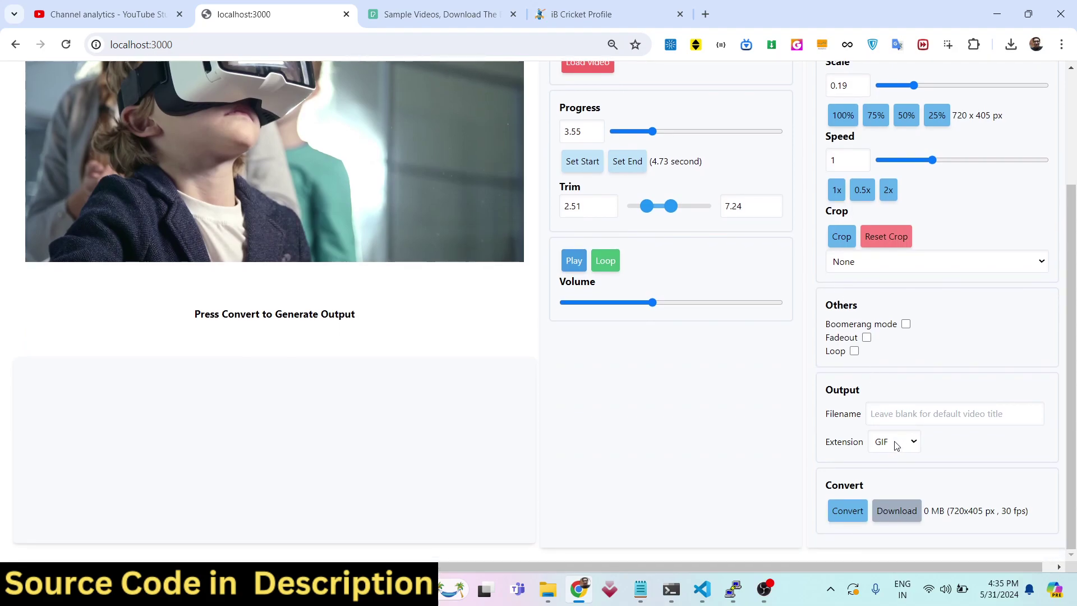
left_click(895, 445)
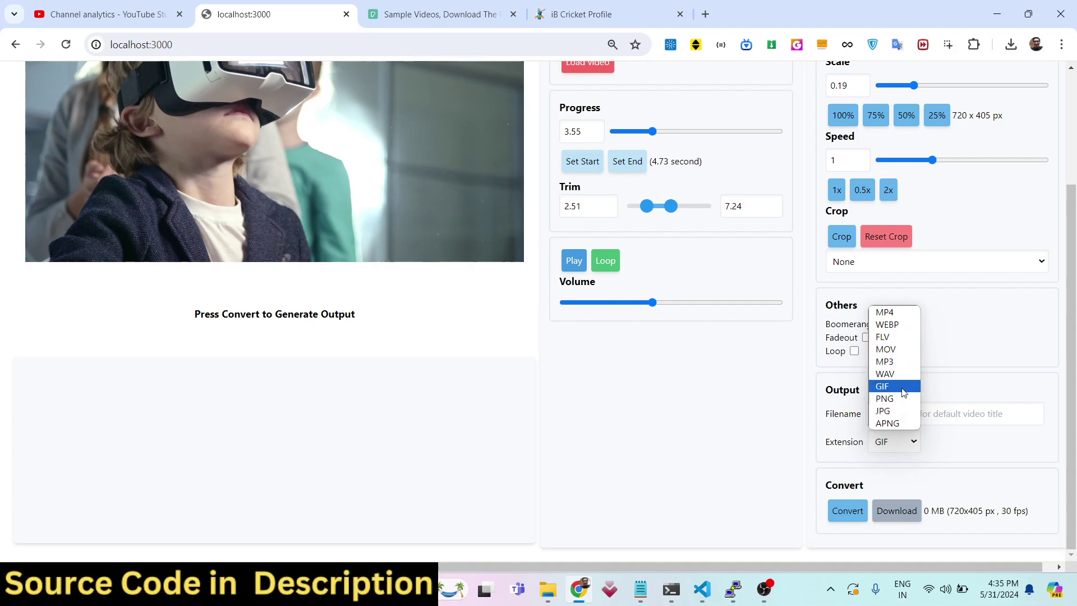
left_click(884, 312)
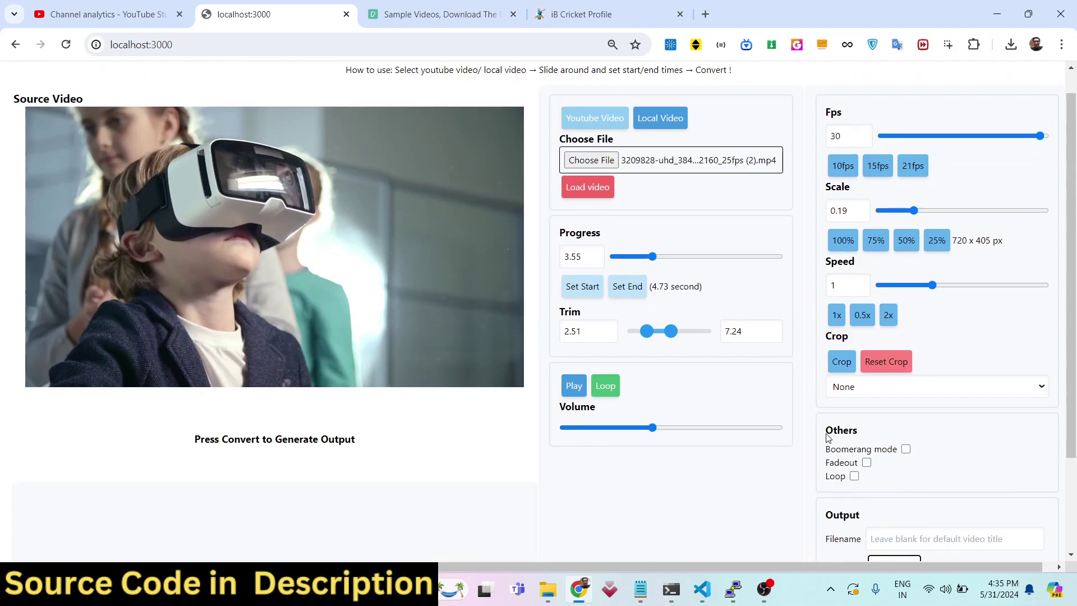
- Try 100% and 75%, then settle on 50% scale for 1920 x 1080 px output
scroll(830, 455, "up", 3)
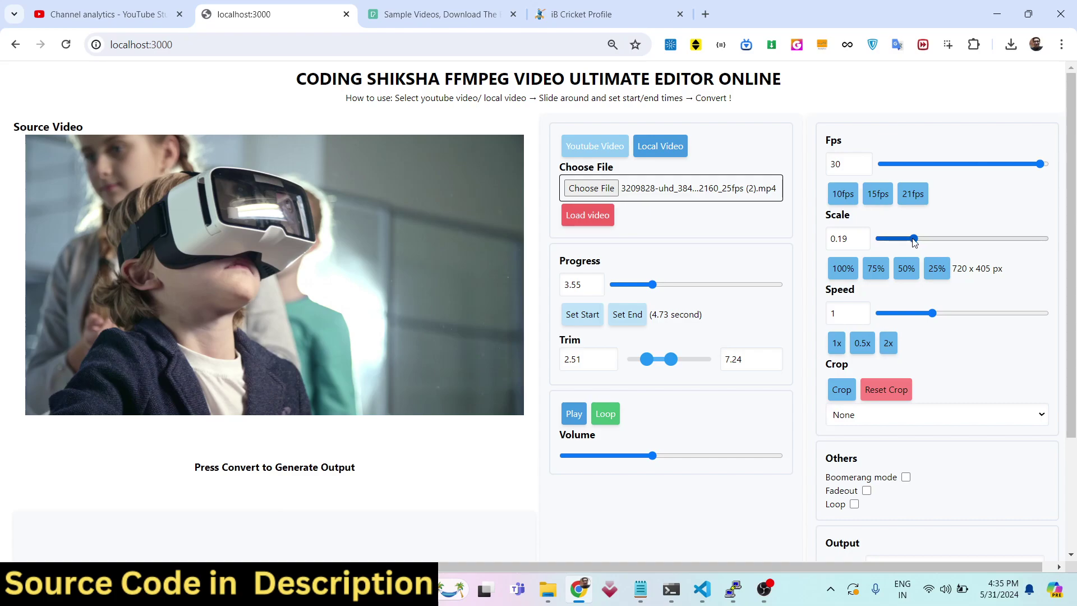
left_click_drag(914, 239, 936, 251)
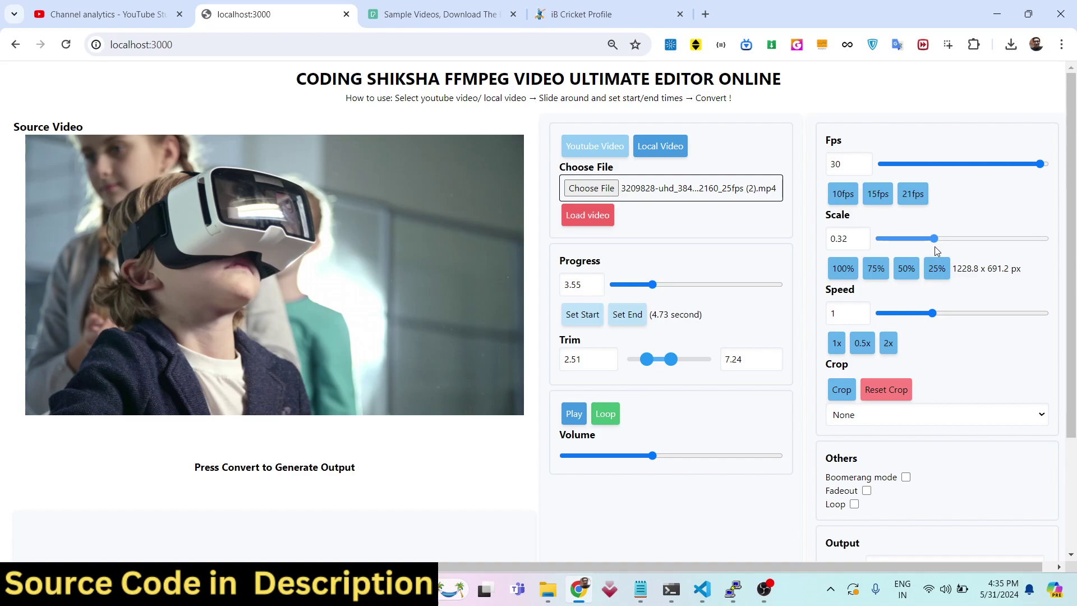
left_click(845, 269)
left_click(875, 272)
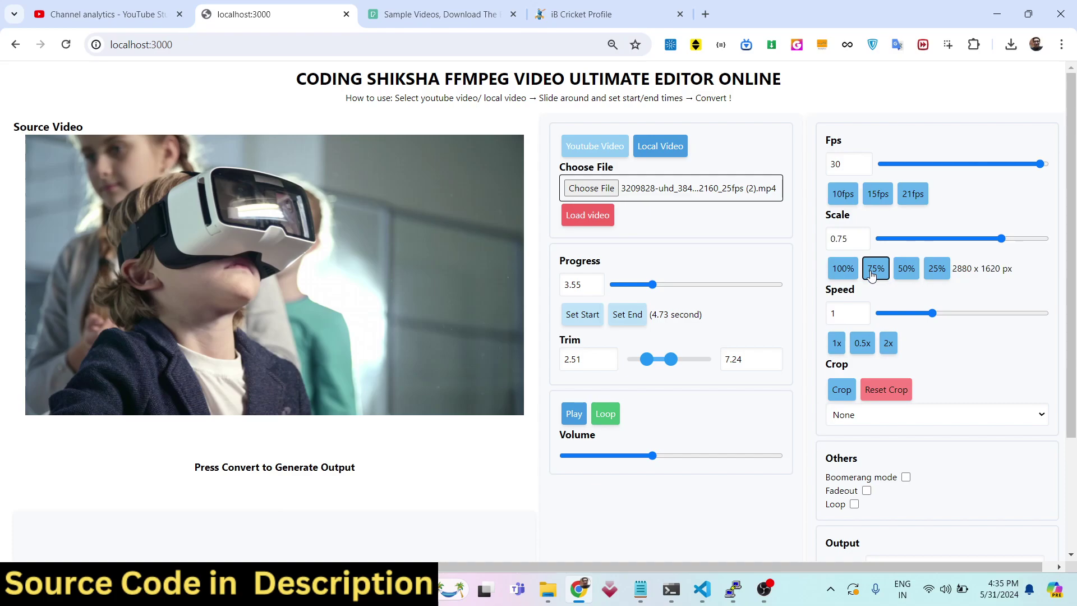
left_click(904, 270)
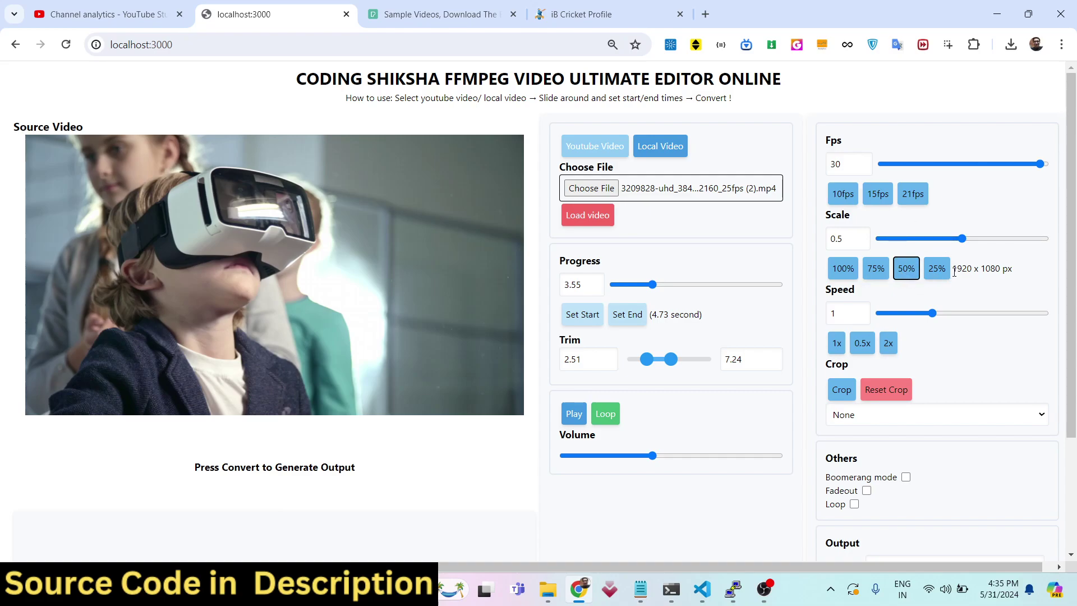
left_click_drag(953, 271, 1007, 279)
scroll(843, 415, "down", 3)
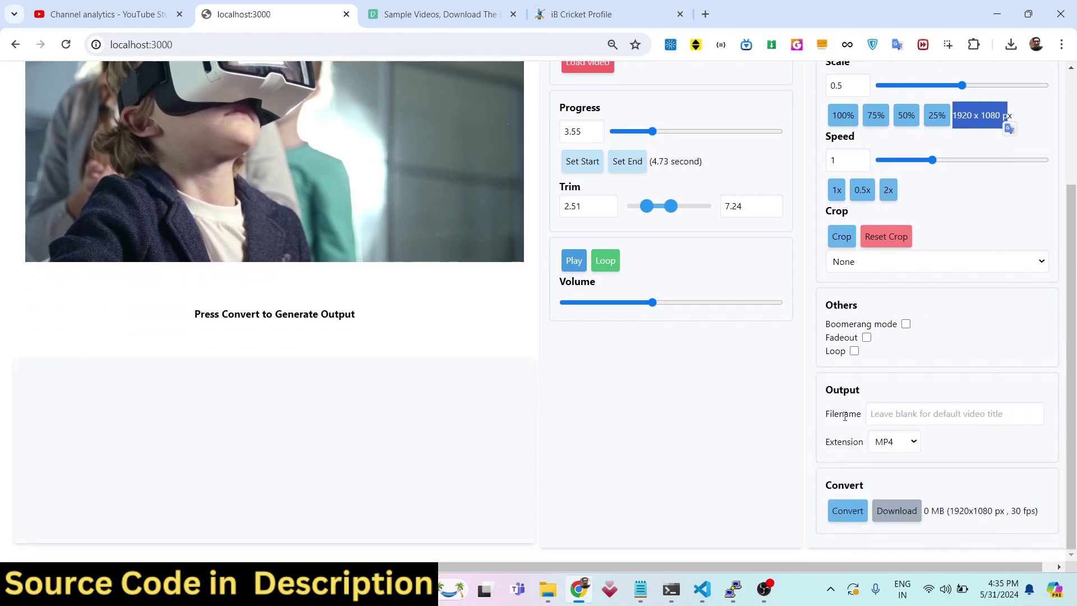
- Start the conversion and note the Running FFMpeg status
left_click(846, 515)
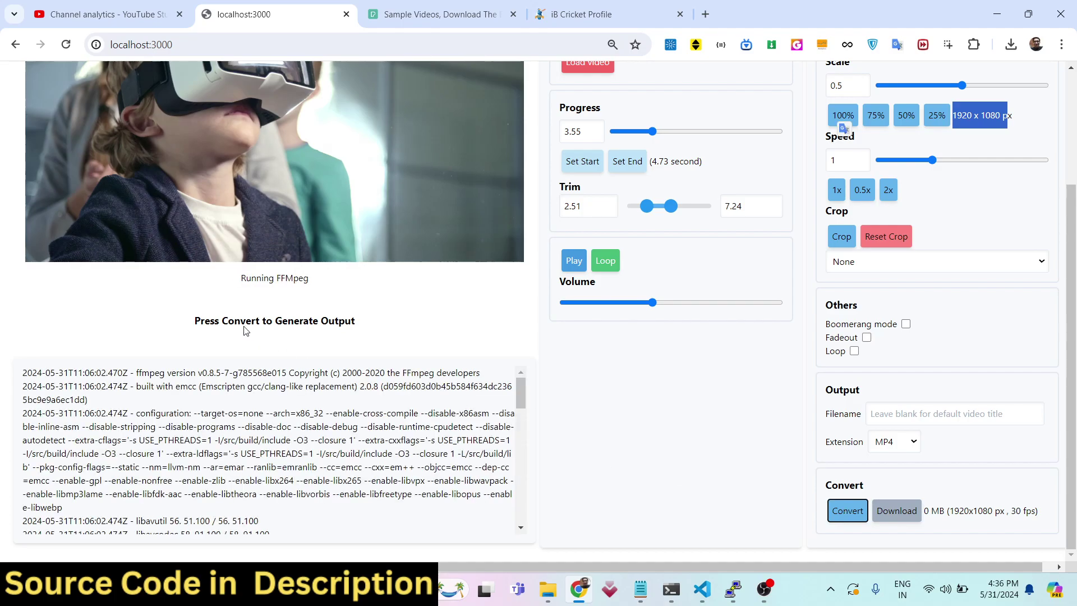
left_click(250, 283)
left_click_drag(300, 288, 314, 297)
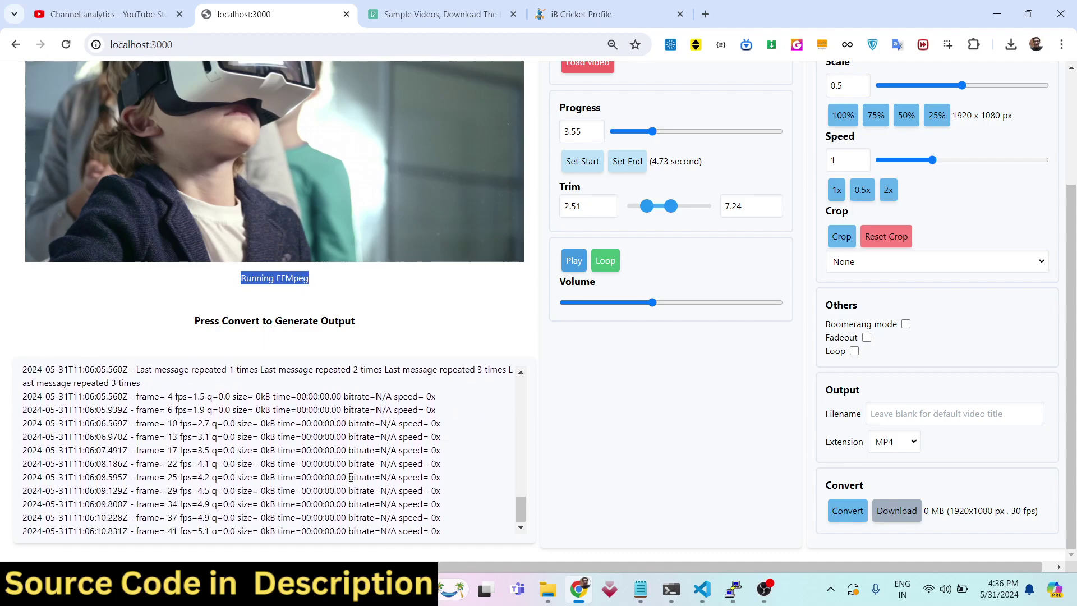
- Review settings during encoding: trim 2.51–7.24, 30 fps, speed 1
scroll(356, 462, "up", 1)
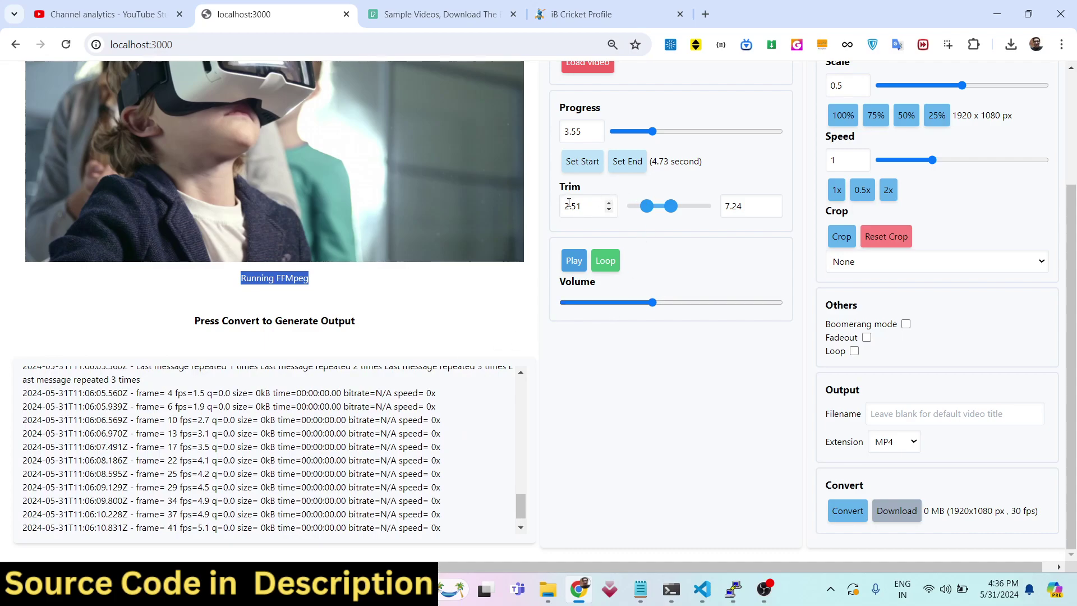
double_click(590, 207)
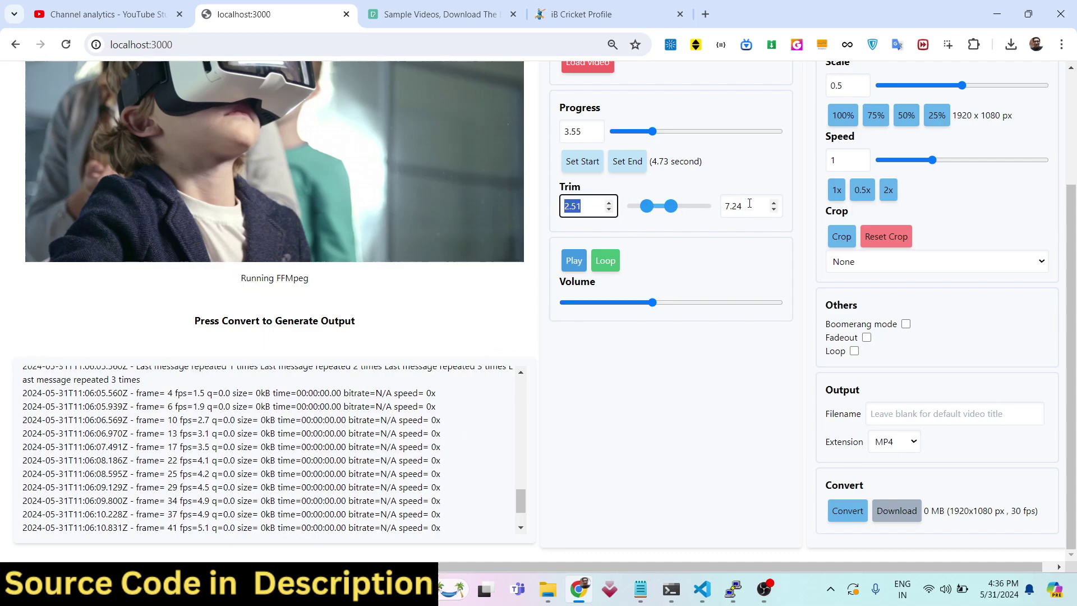
left_click_drag(749, 206, 728, 207)
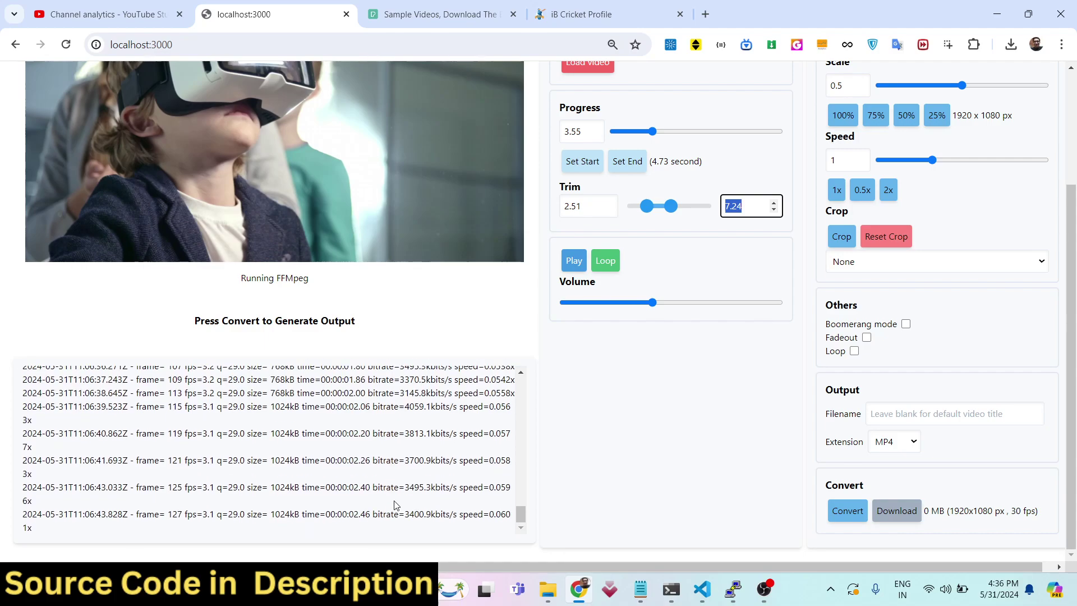
scroll(697, 474, "up", 3)
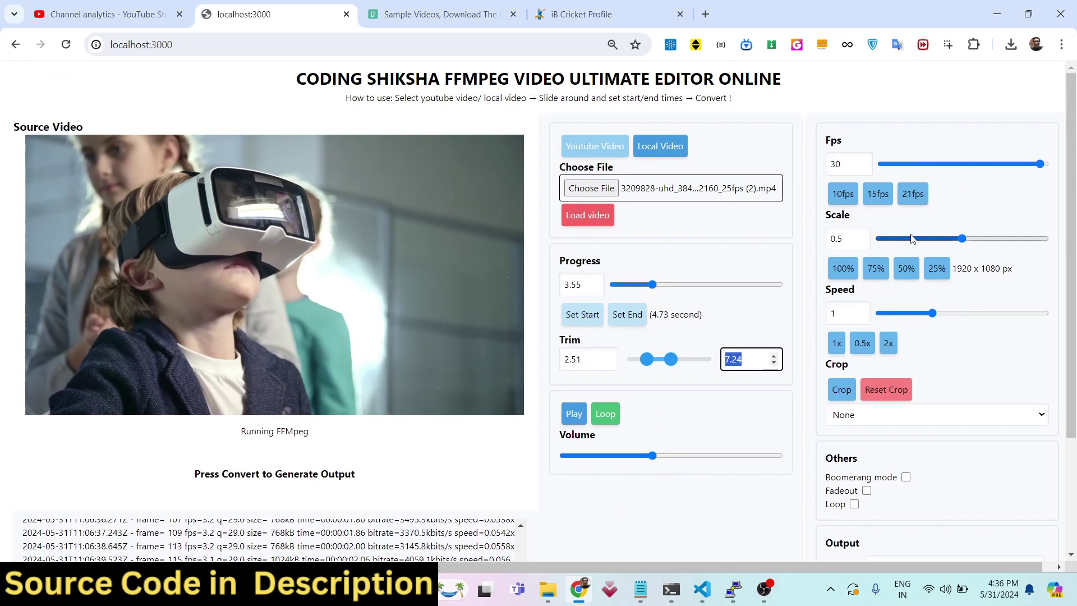
left_click(840, 165)
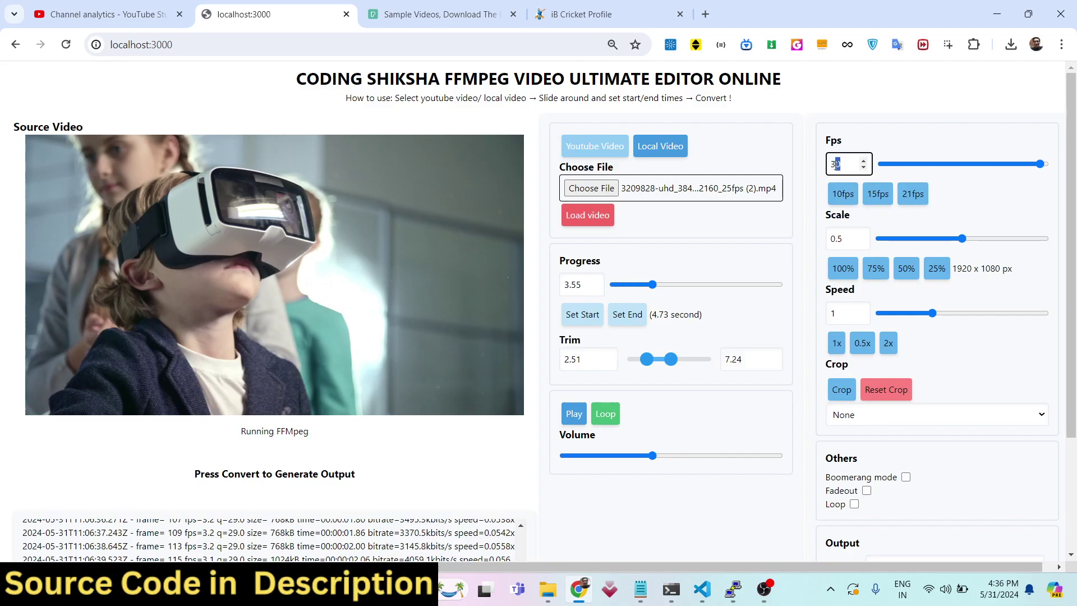
double_click(845, 315)
scroll(720, 381, "down", 3)
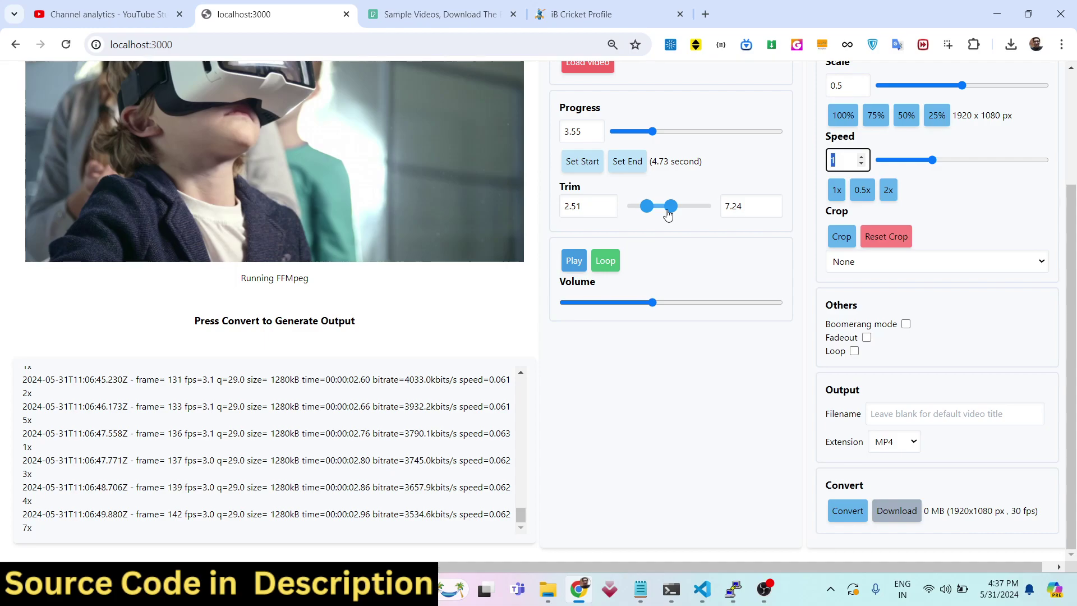
- Recheck the 2.51–7.24 trim and play the converted 4-second output
scroll(414, 385, "down", 5)
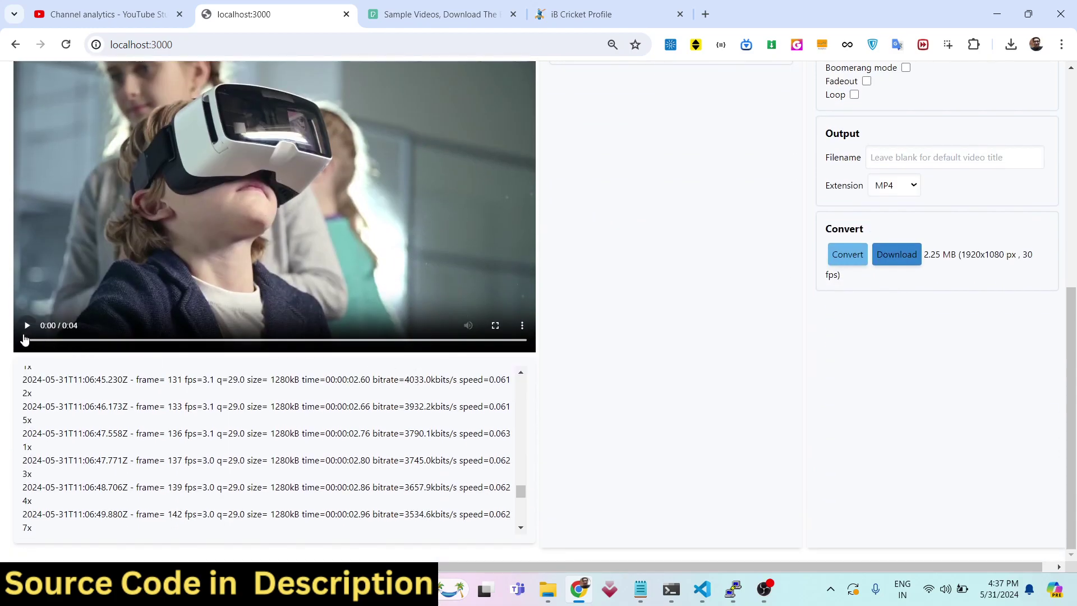
scroll(423, 239, "up", 4)
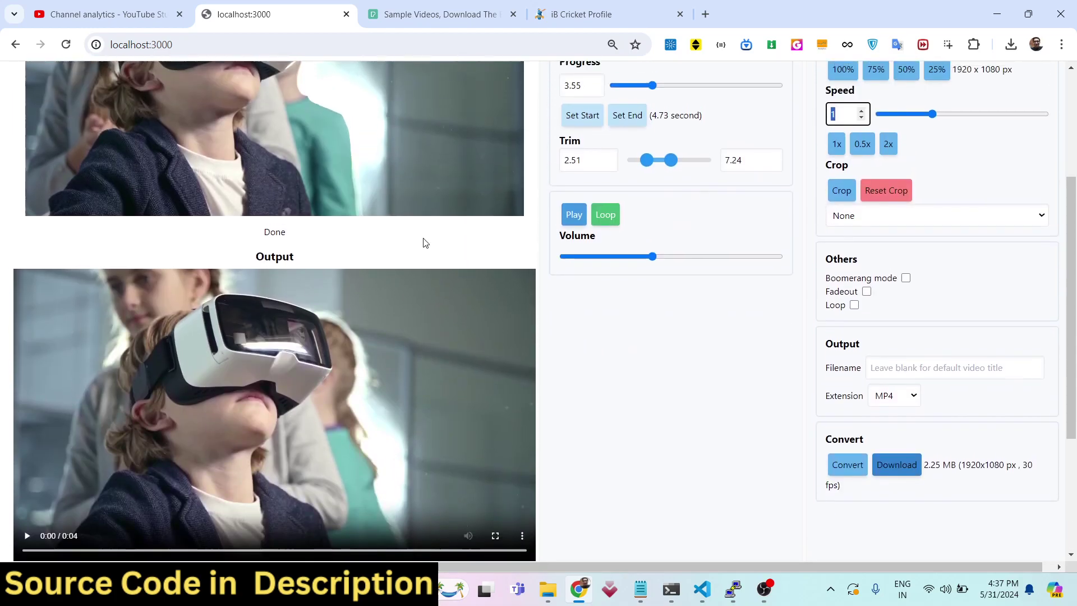
double_click(563, 159)
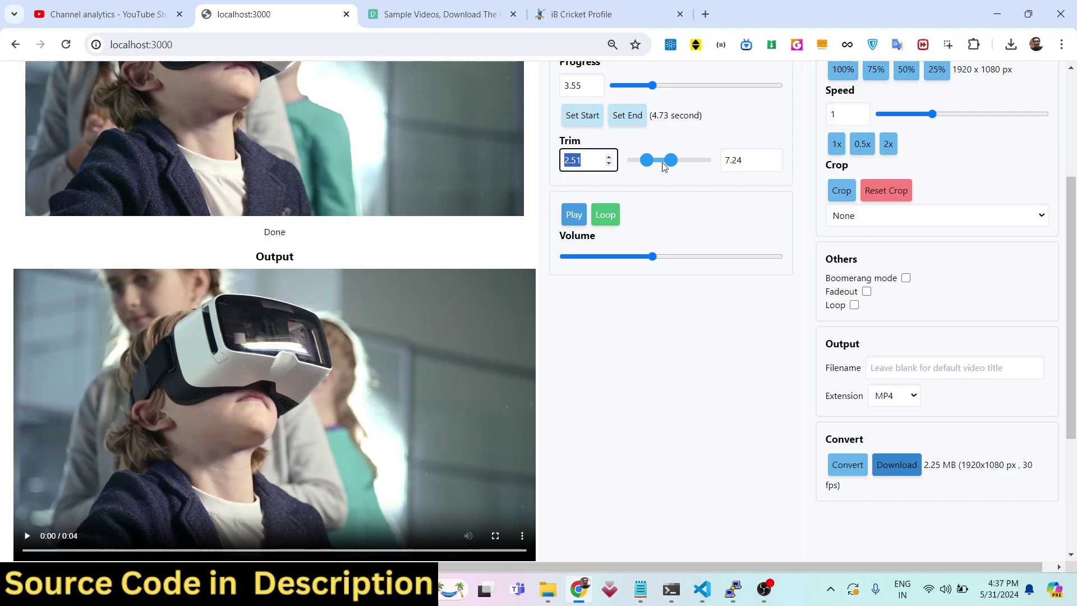
left_click_drag(741, 161, 724, 161)
scroll(392, 334, "down", 2)
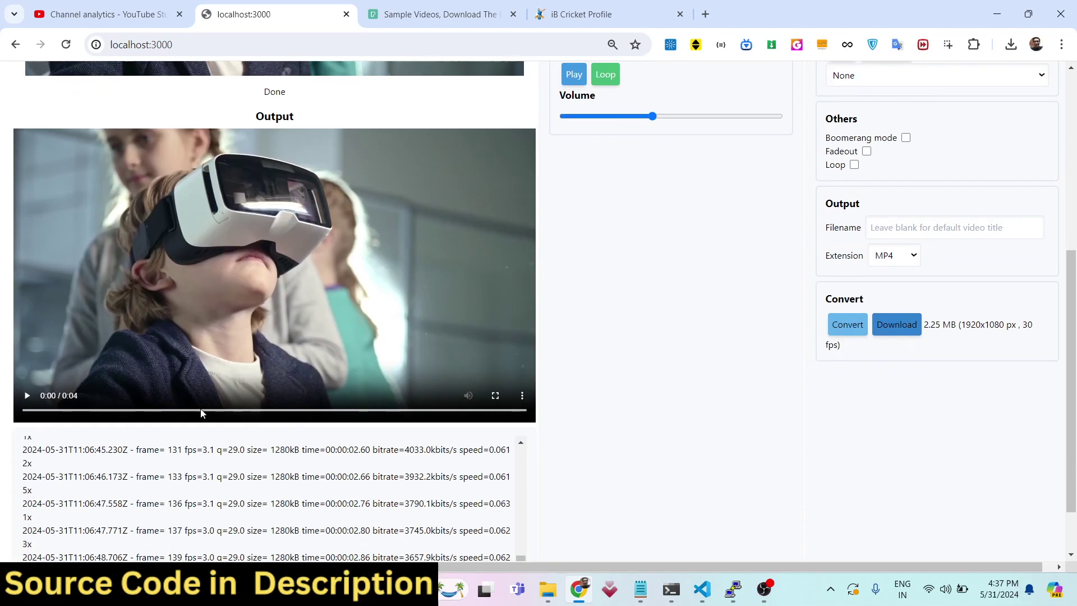
left_click(27, 396)
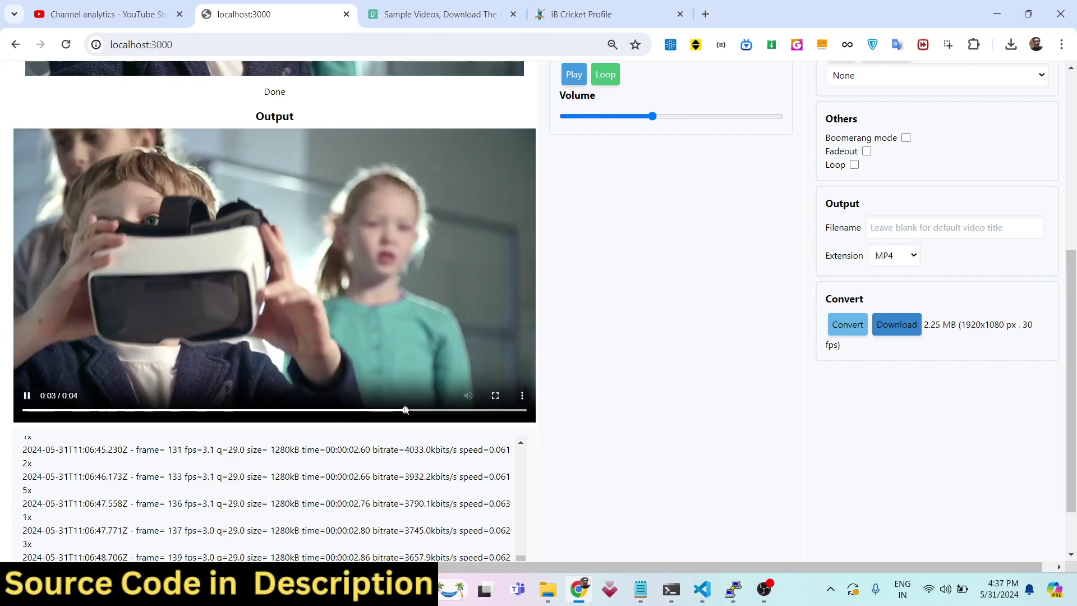
left_click(117, 411)
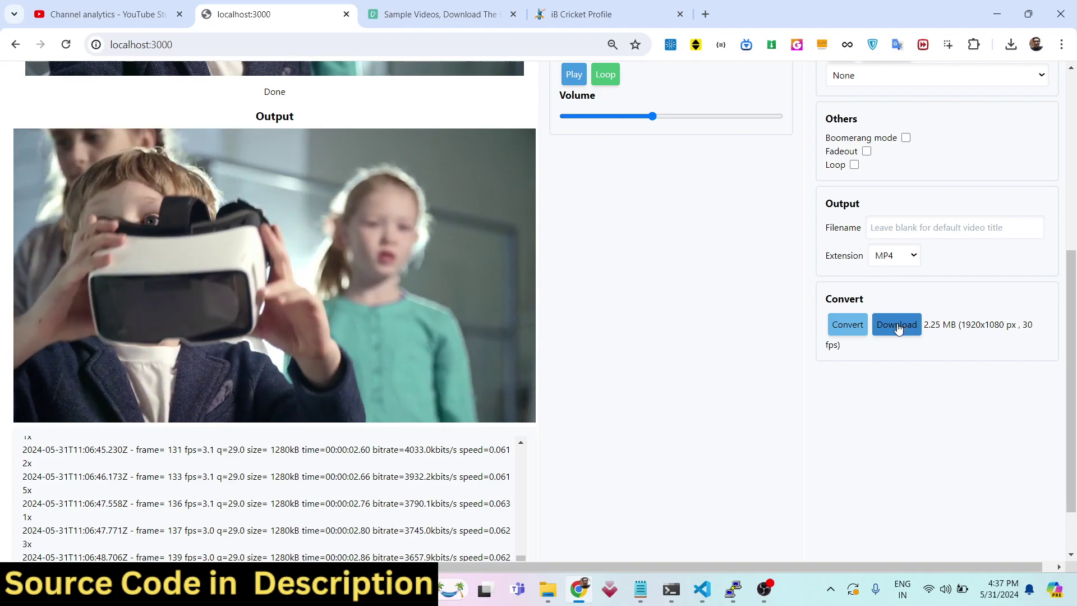
- Download the 2.25 MB MP4 and verify it plays in Media Player
left_click(899, 328)
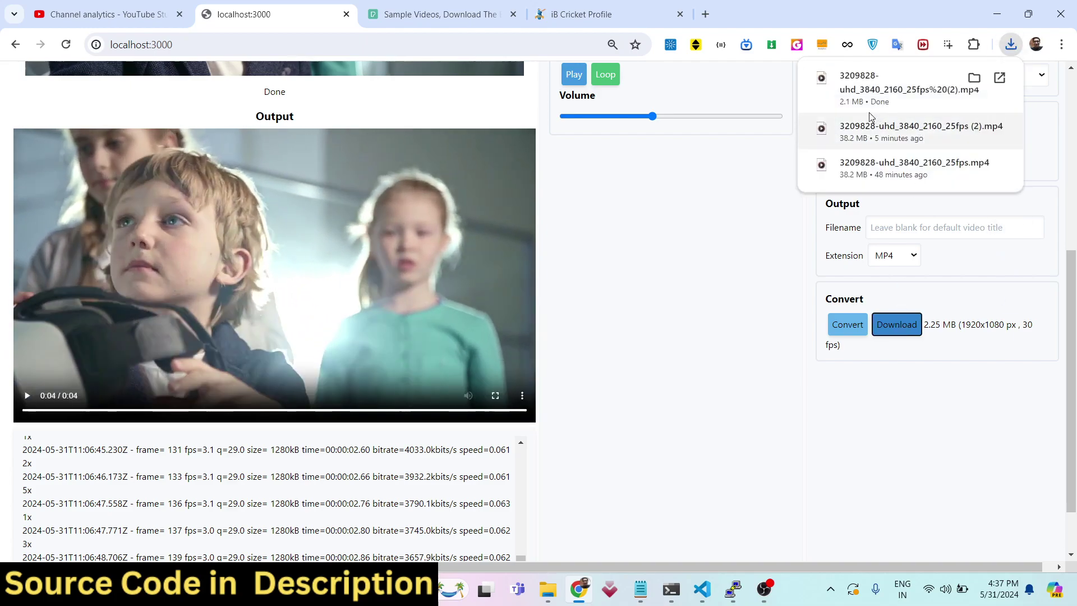
left_click(858, 91)
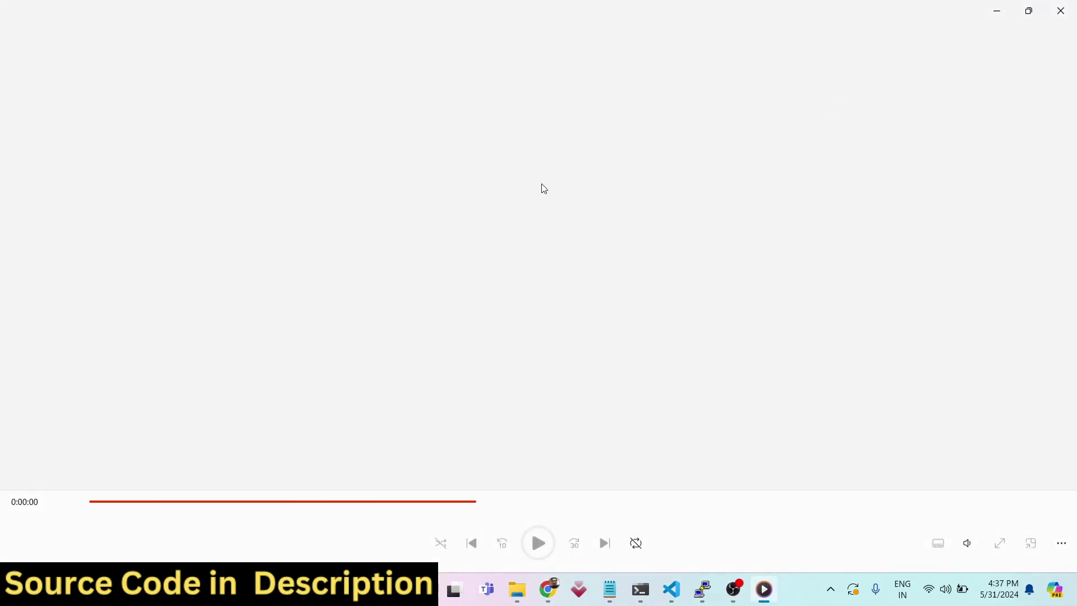
left_click_drag(269, 497, 755, 500)
key("alt+F4")
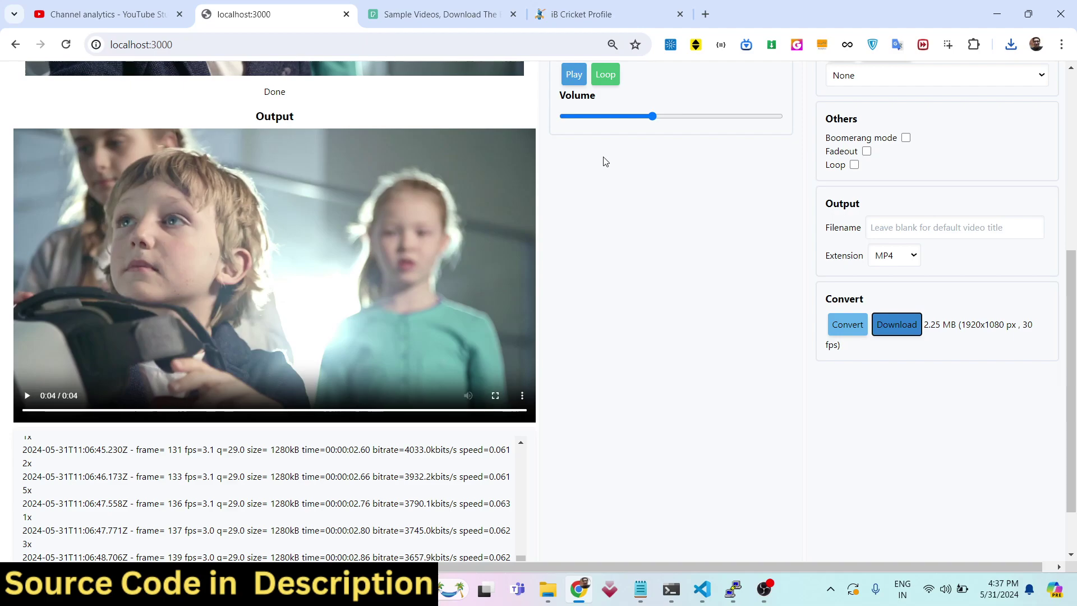
- Lower the Scale through 0.15, 25% and 0.12 down to 0.08 (307.2 x 172.8 px)
scroll(706, 275, "up", 6)
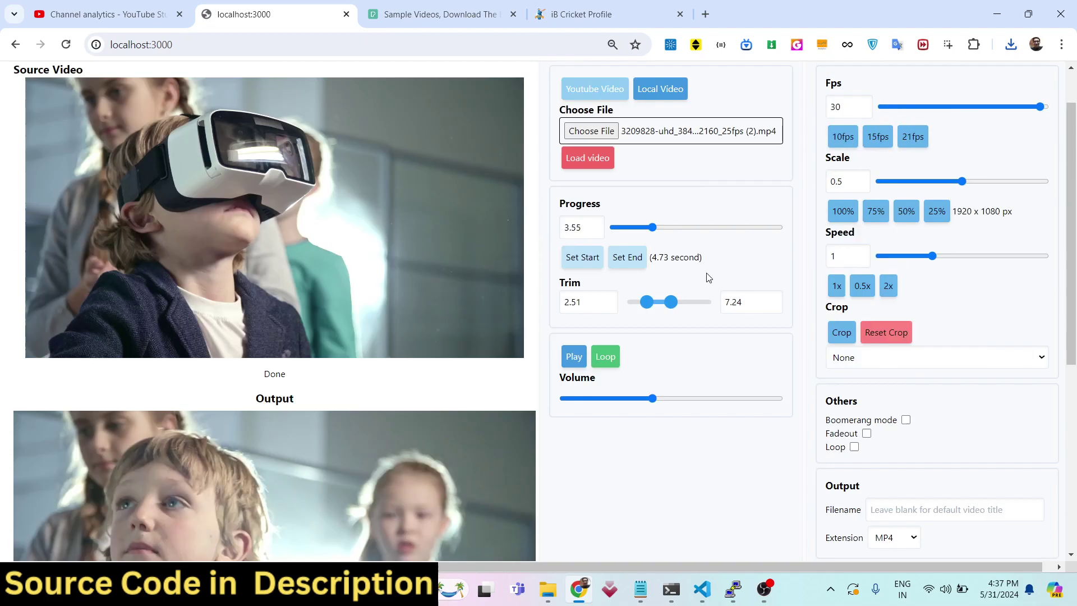
scroll(256, 261, "down", 7)
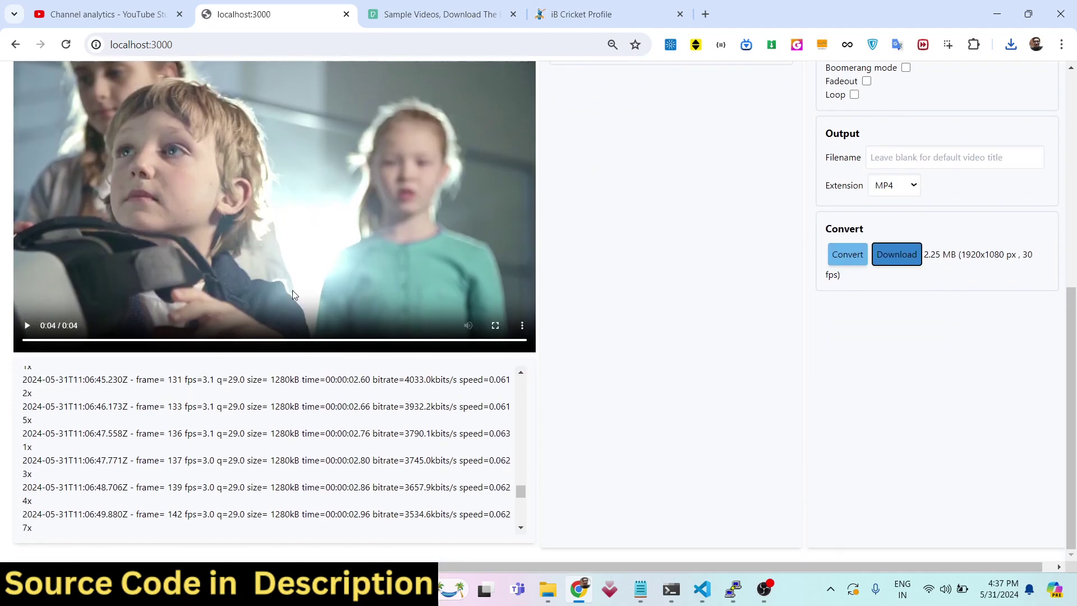
scroll(347, 311, "up", 7)
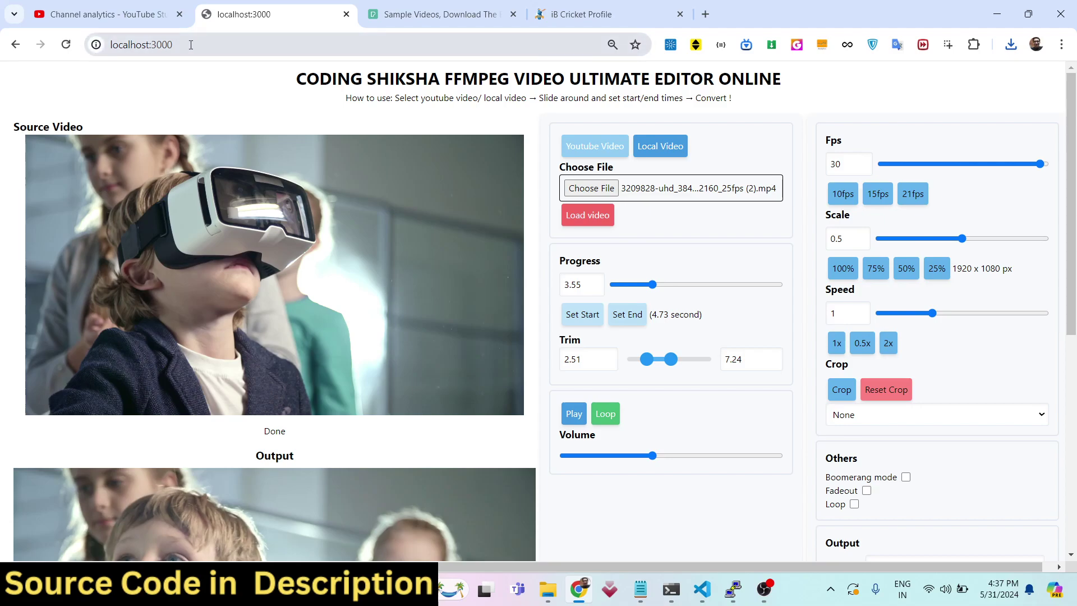
left_click_drag(173, 45, 112, 45)
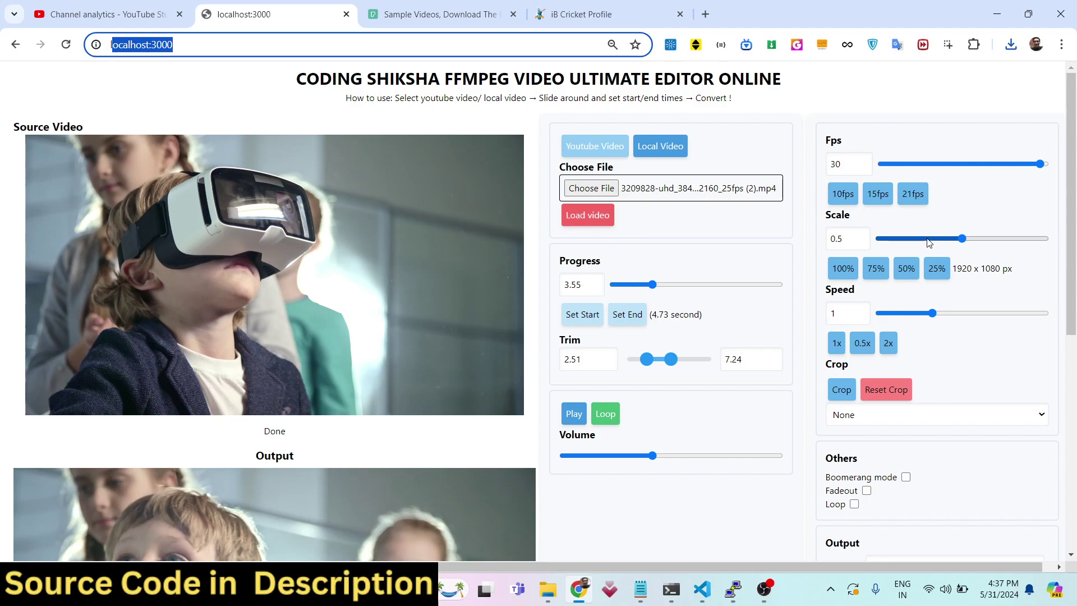
left_click_drag(949, 242, 909, 242)
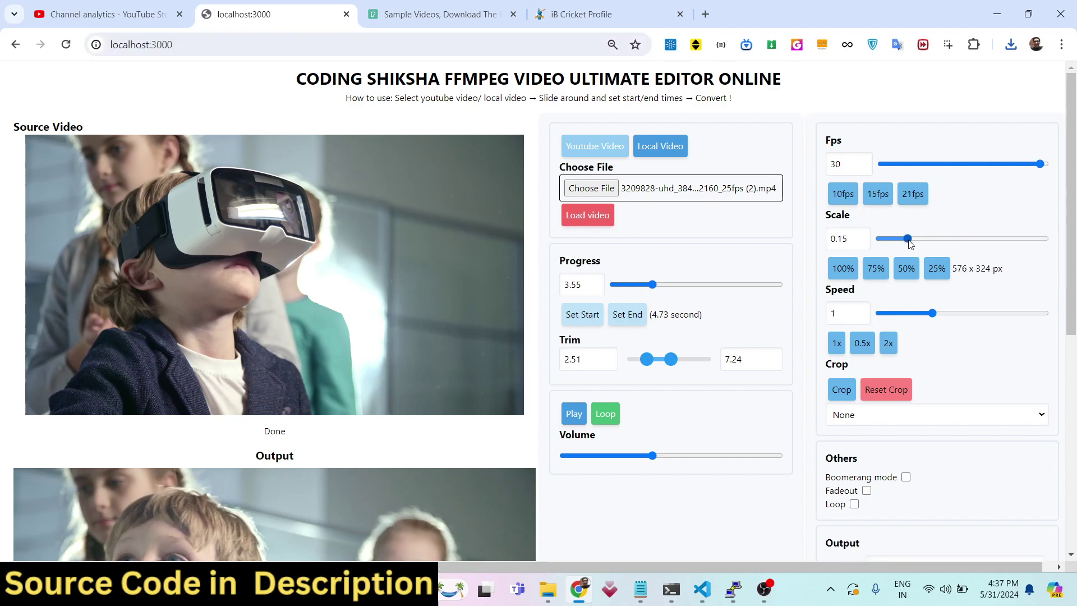
left_click(936, 268)
left_click_drag(923, 240, 904, 243)
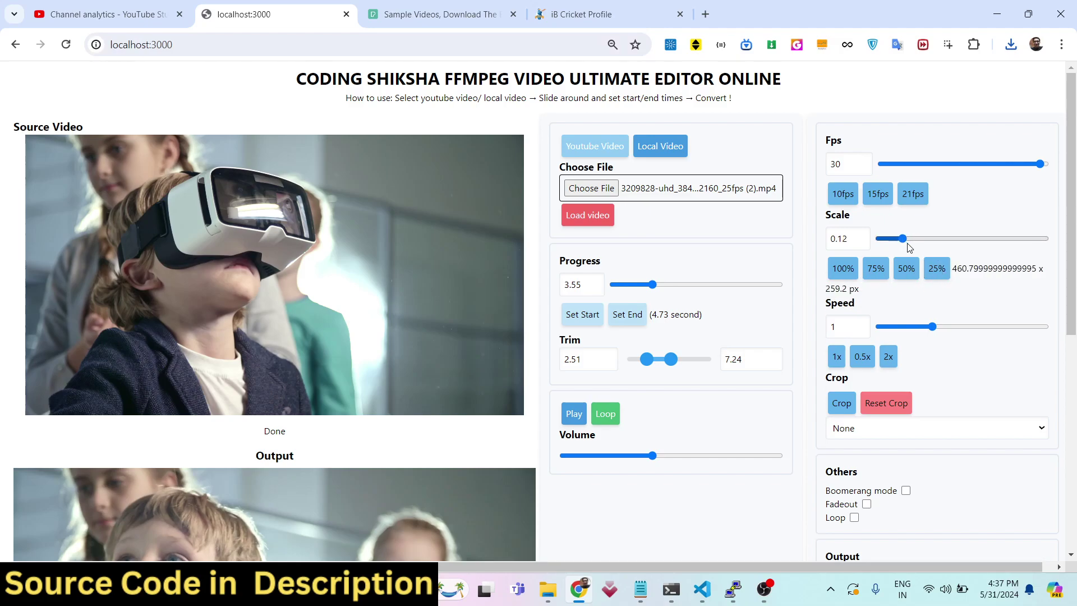
key("Left")
key("Left")
key("Left")
key("Left")
scroll(930, 359, "down", 4)
- Convert at 307.2 x 172.8 px; the log shows a width-not-divisible-by-2 failure
scroll(934, 372, "down", 3)
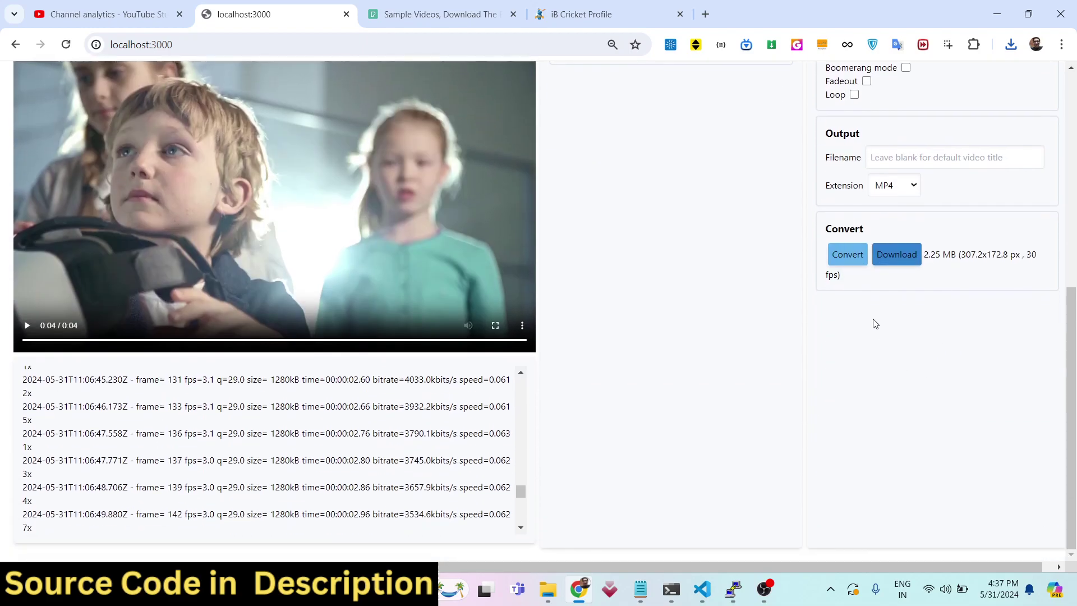
left_click(847, 252)
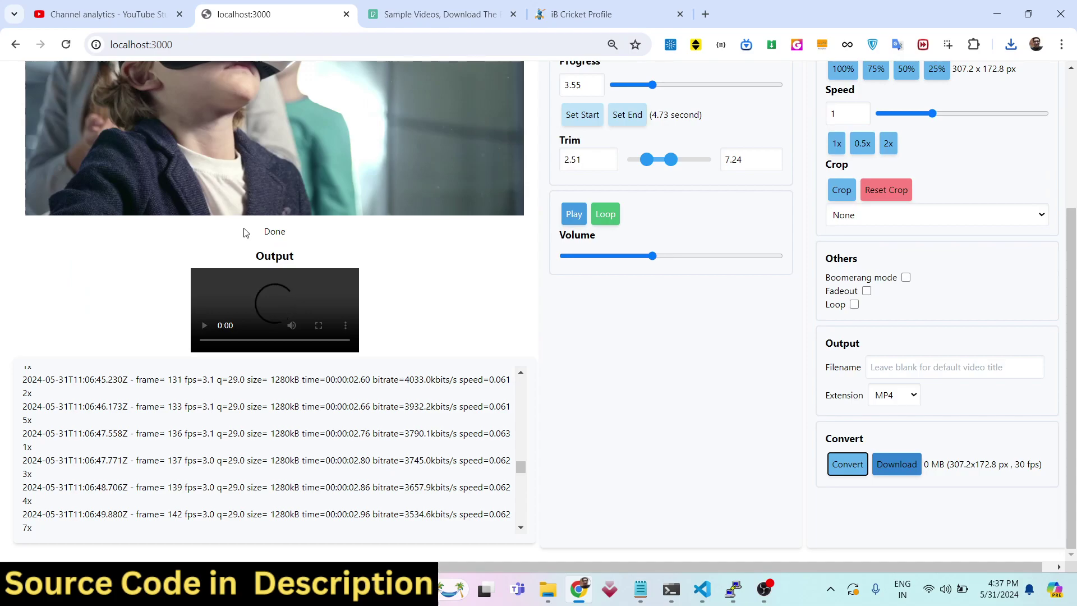
left_click_drag(524, 487, 526, 534)
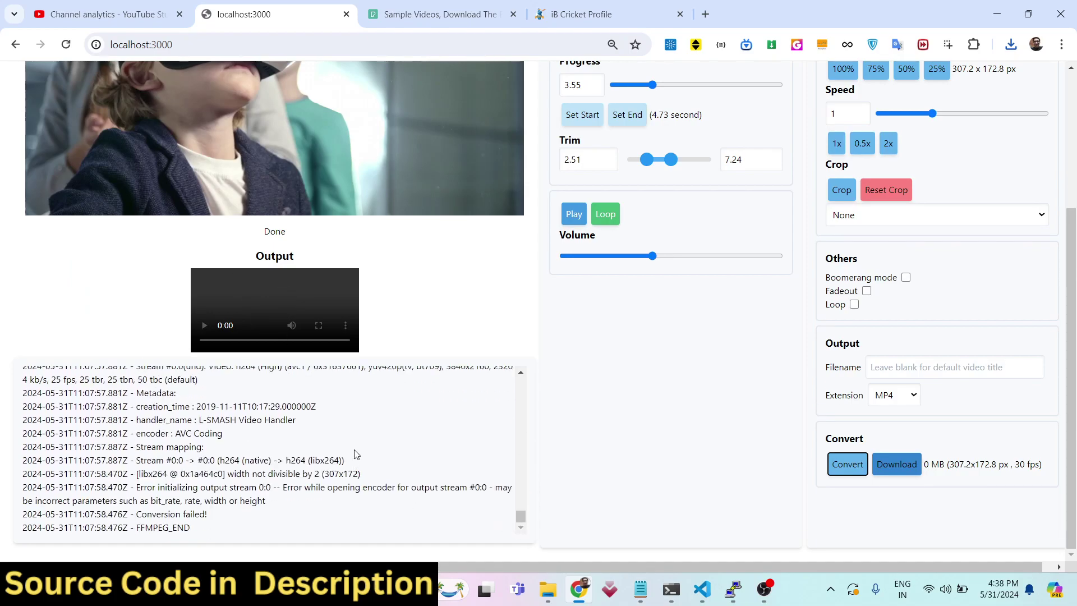
scroll(663, 442, "up", 5)
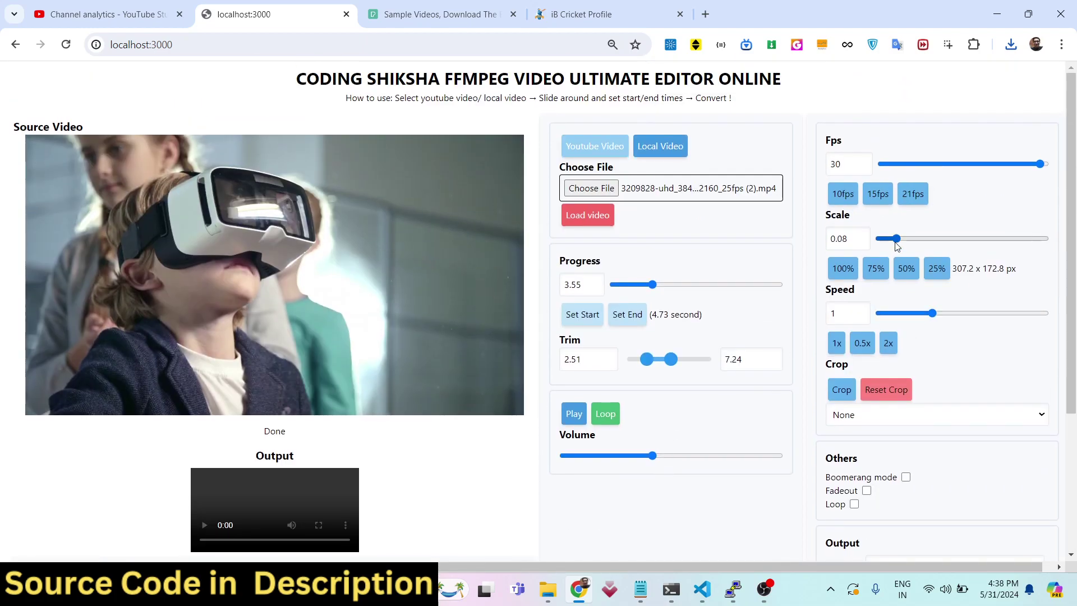
- Reconvert at scale 0.11, then raise Scale to 0.3 for 1152 x 648 px
left_click_drag(895, 239, 907, 242)
scroll(940, 413, "down", 2)
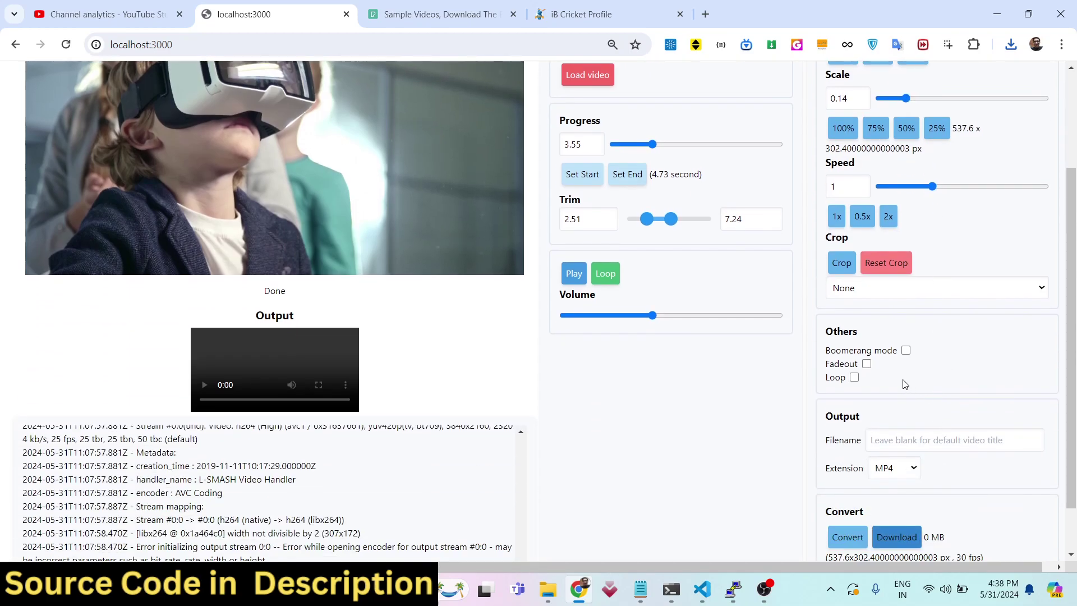
left_click(844, 539)
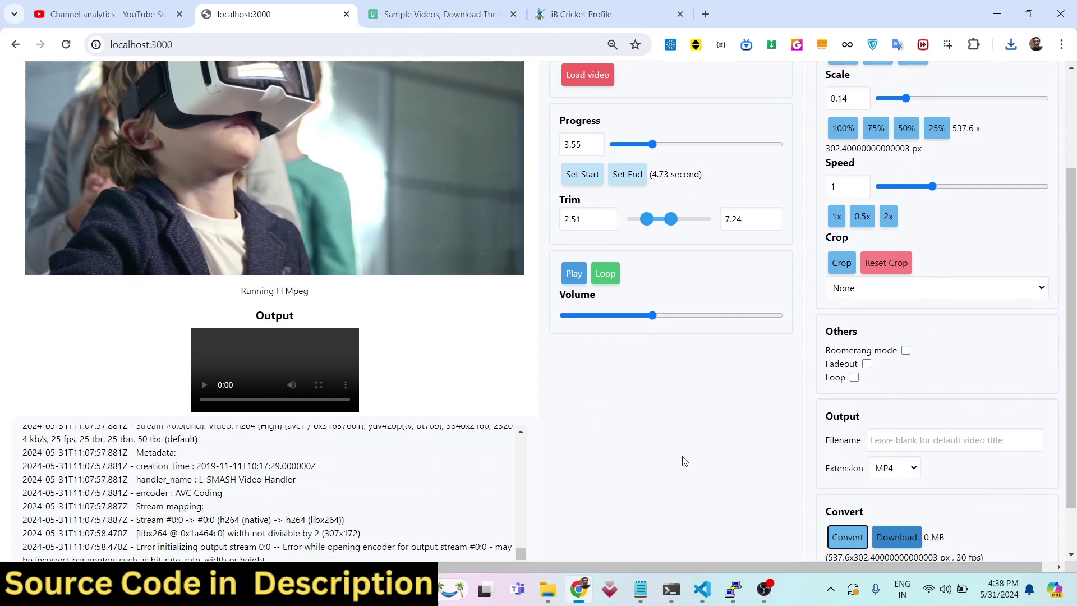
scroll(684, 461, "down", 1)
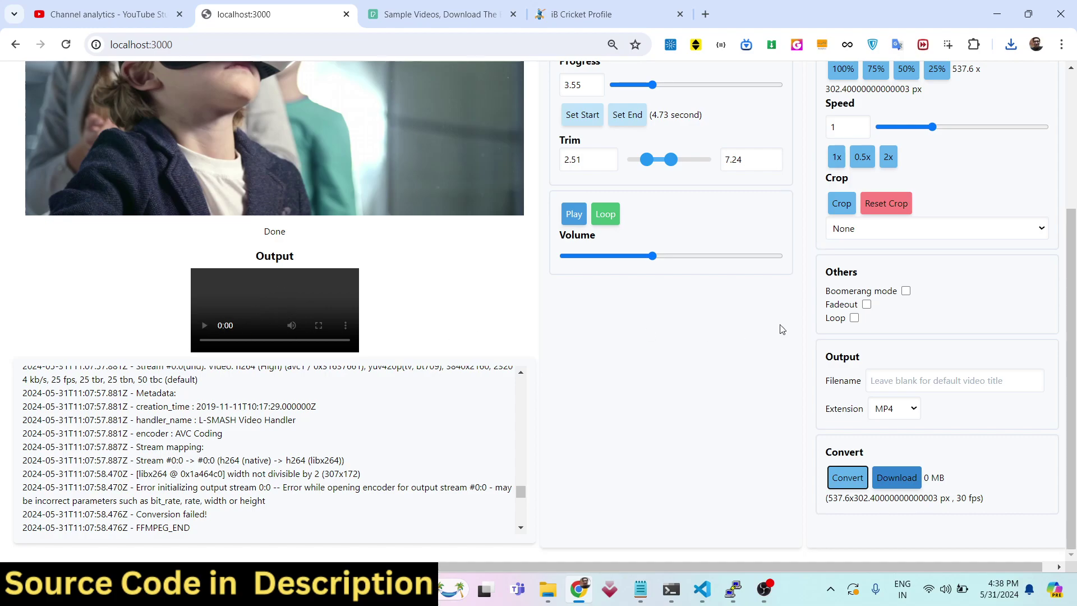
scroll(781, 329, "up", 3)
left_click_drag(907, 238, 932, 239)
scroll(899, 321, "down", 3)
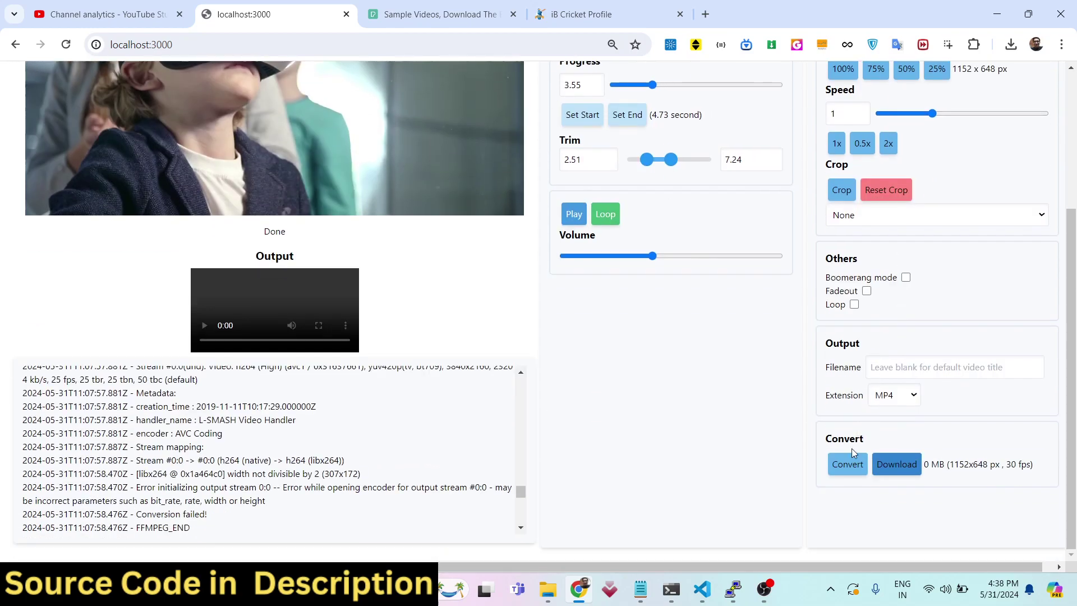
- Start a 1152 x 648 conversion and pull the trim end in to 5.08 s, a 2.57-second clip
left_click(844, 475)
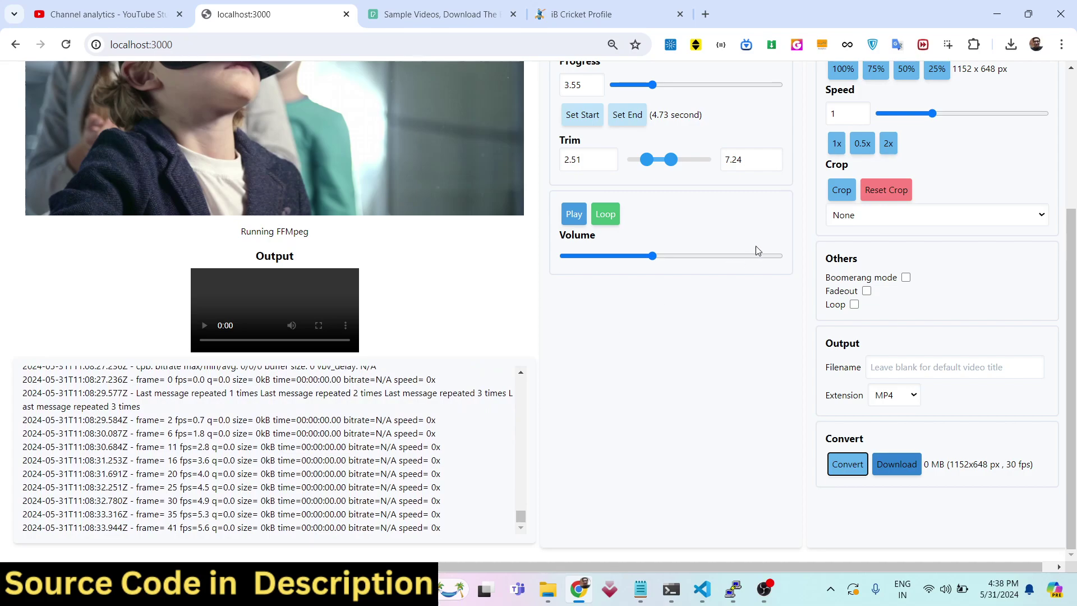
scroll(757, 250, "up", 3)
left_click_drag(671, 301, 663, 308)
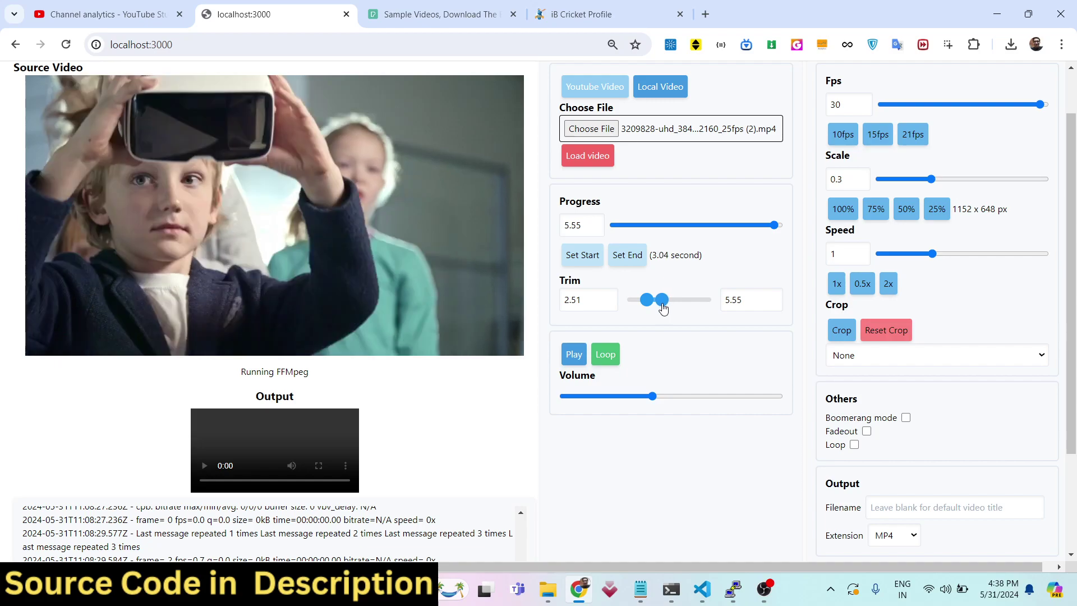
left_click_drag(663, 308, 660, 308)
scroll(621, 460, "down", 3)
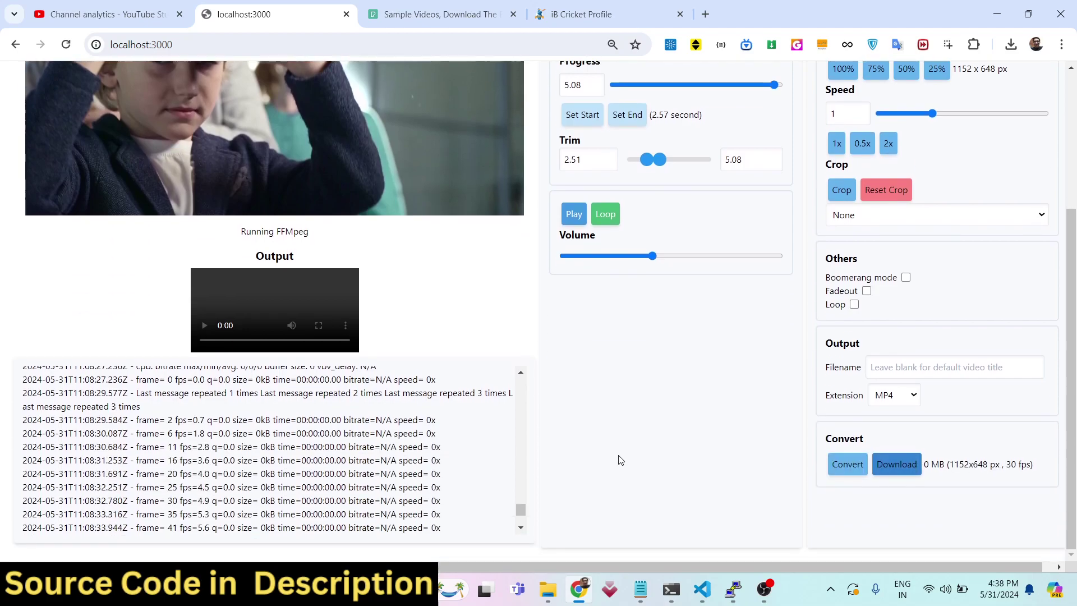
- Reload the editor and load result.mp4 from Videos > New folder (3) as the local source clip
left_click(64, 50)
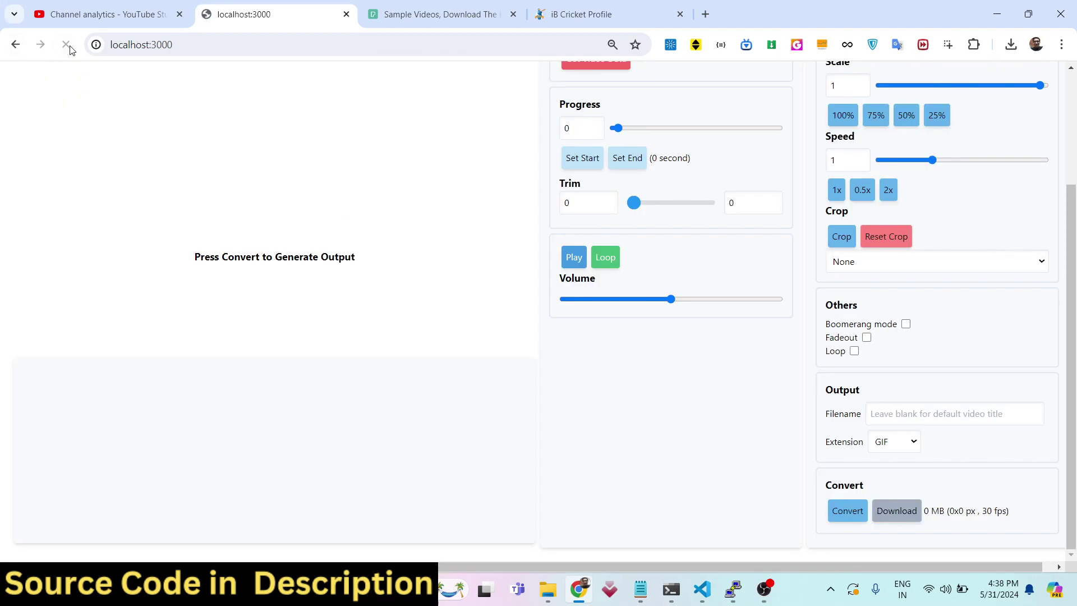
scroll(583, 238, "up", 3)
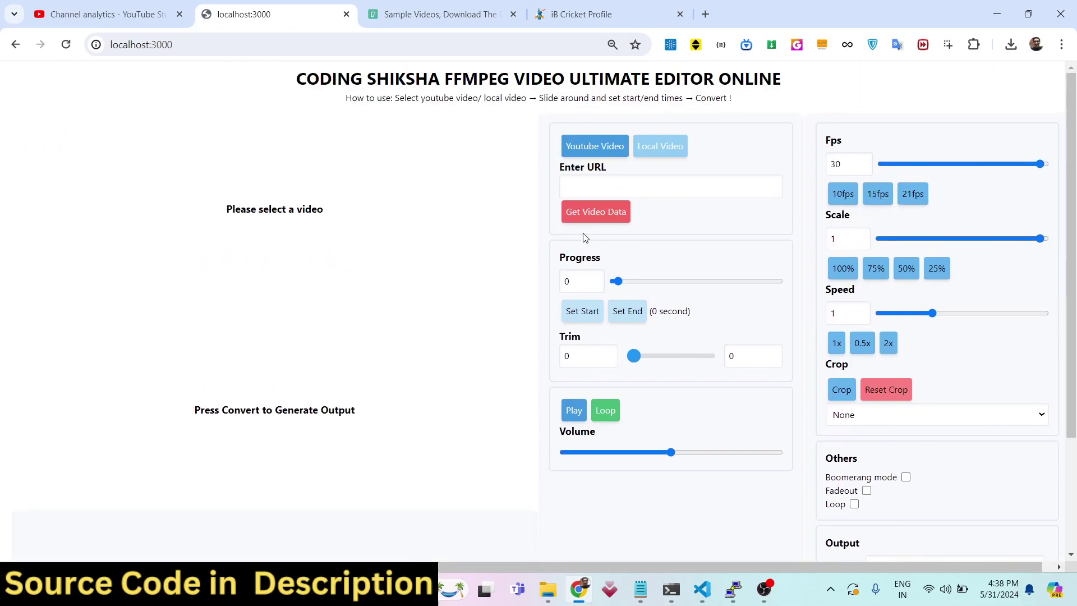
left_click(653, 152)
left_click(611, 184)
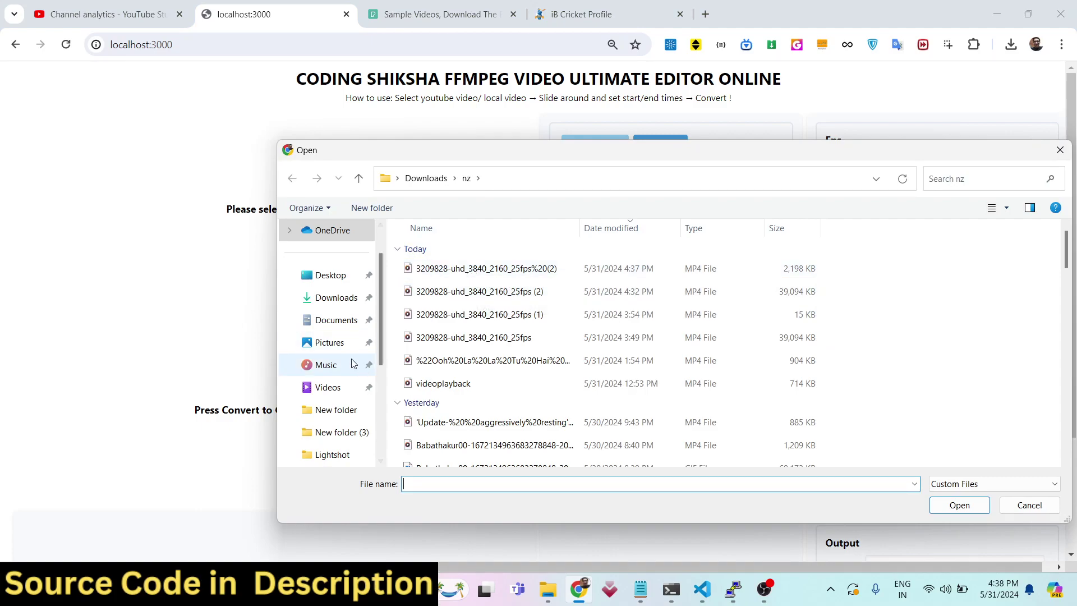
left_click(346, 396)
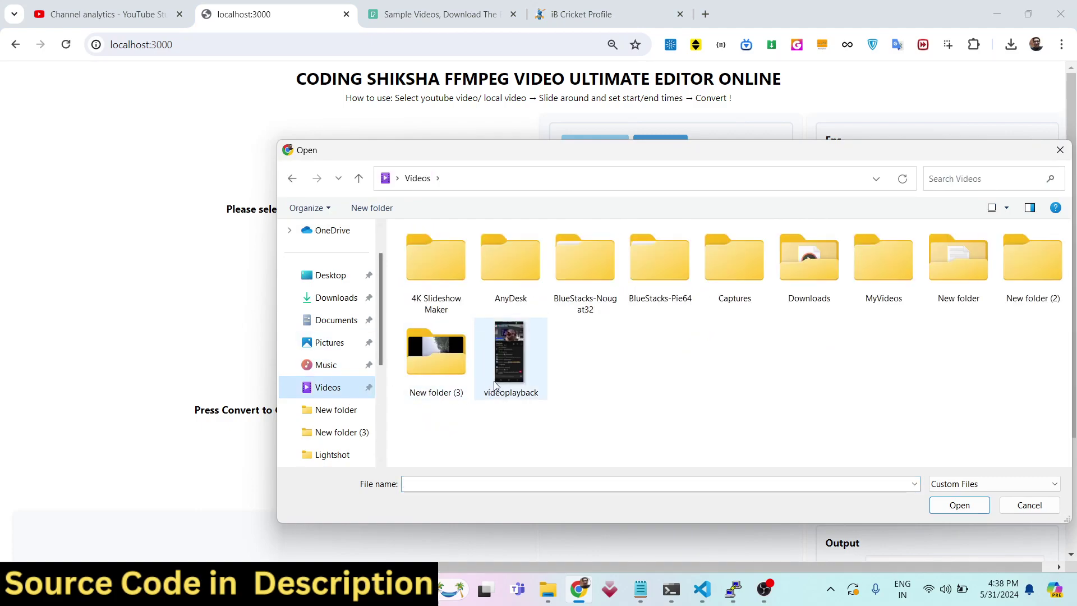
double_click(454, 362)
scroll(542, 396, "down", 5)
double_click(683, 415)
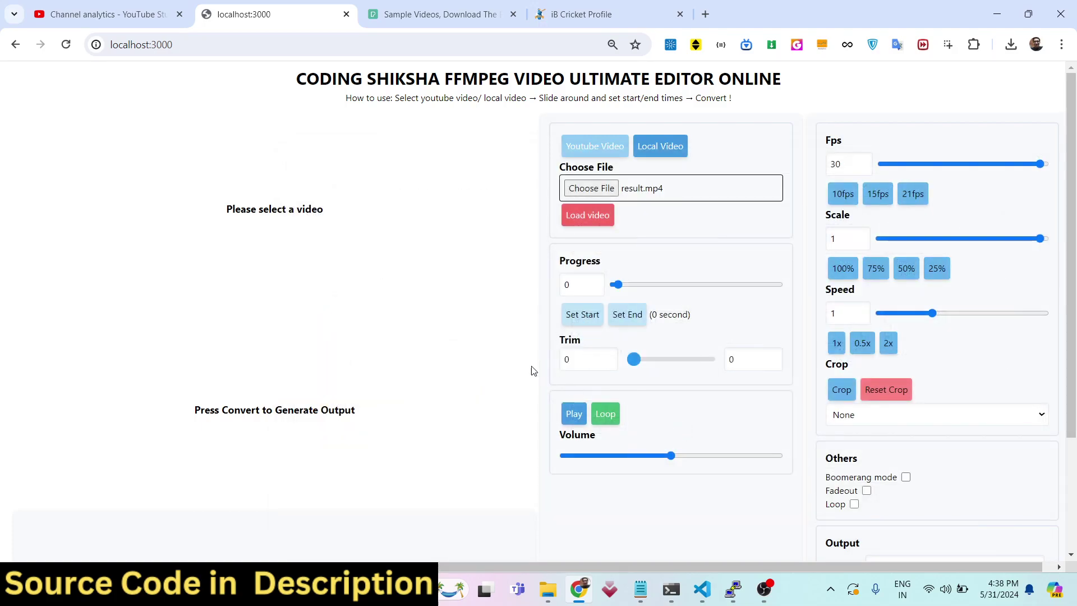
left_click(589, 217)
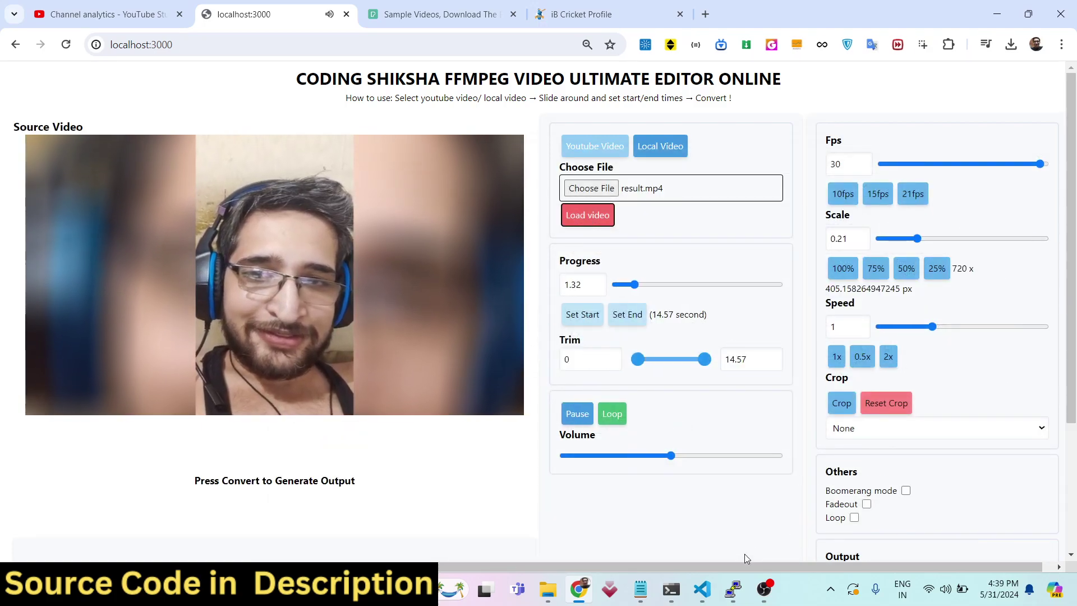
- Check OBS Studio and the system quick settings, then return to the editor
left_click(763, 589)
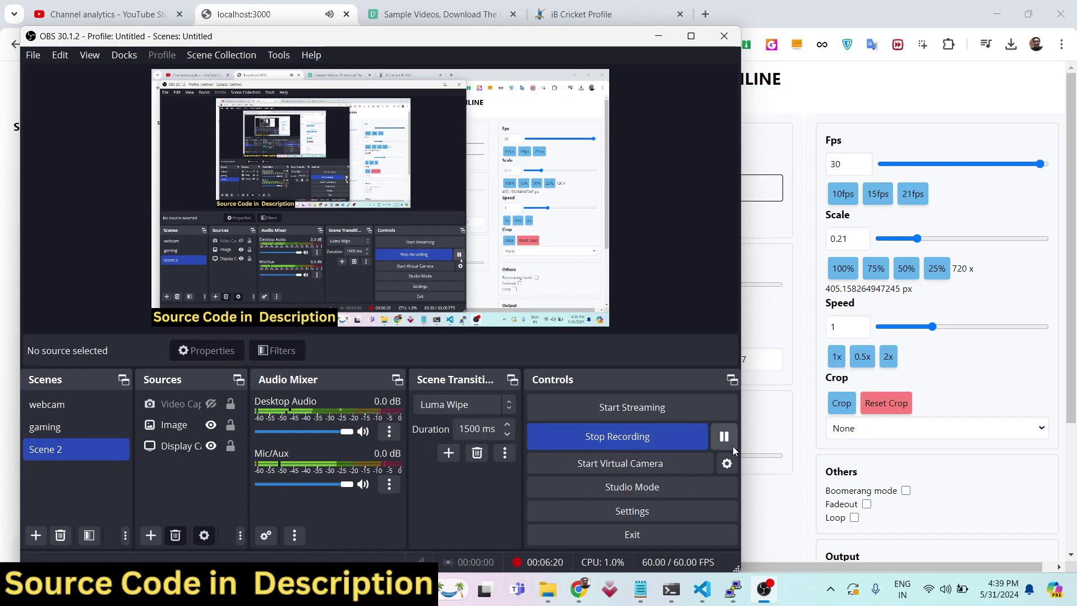
left_click(742, 510)
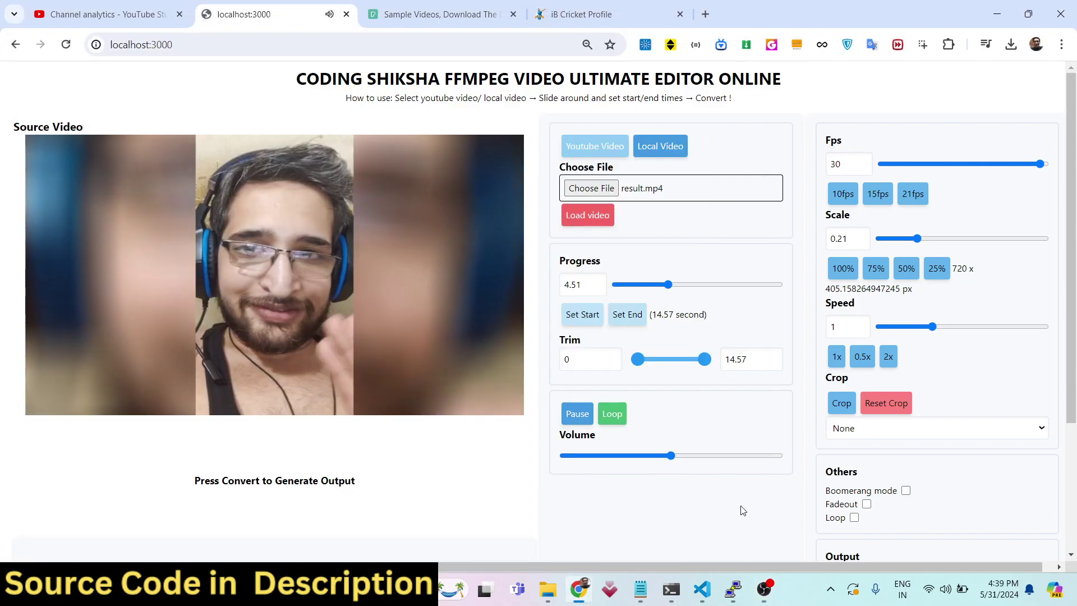
left_click(952, 593)
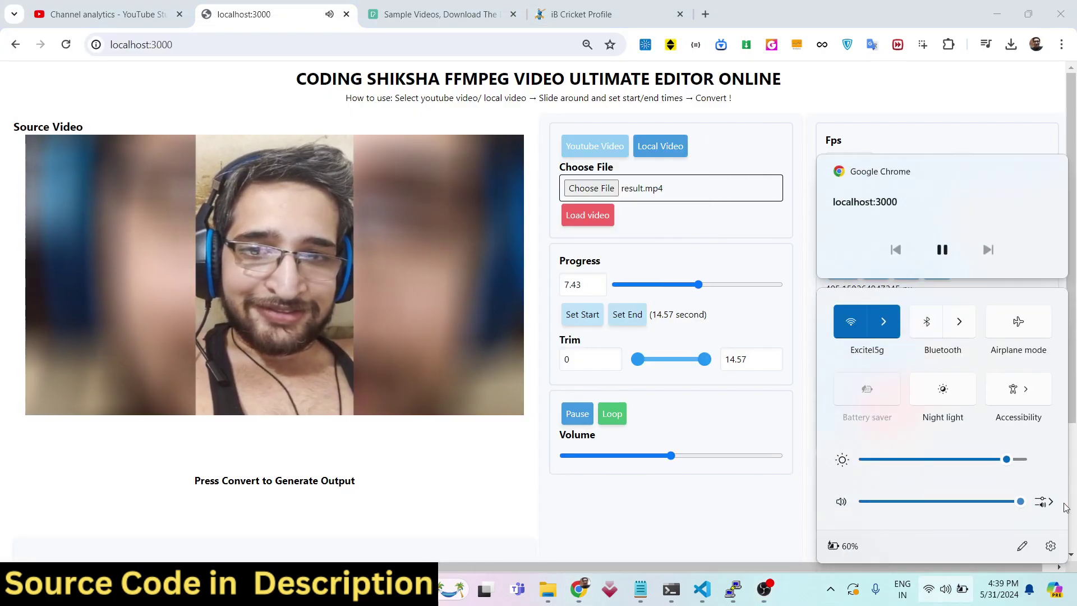
left_click(772, 503)
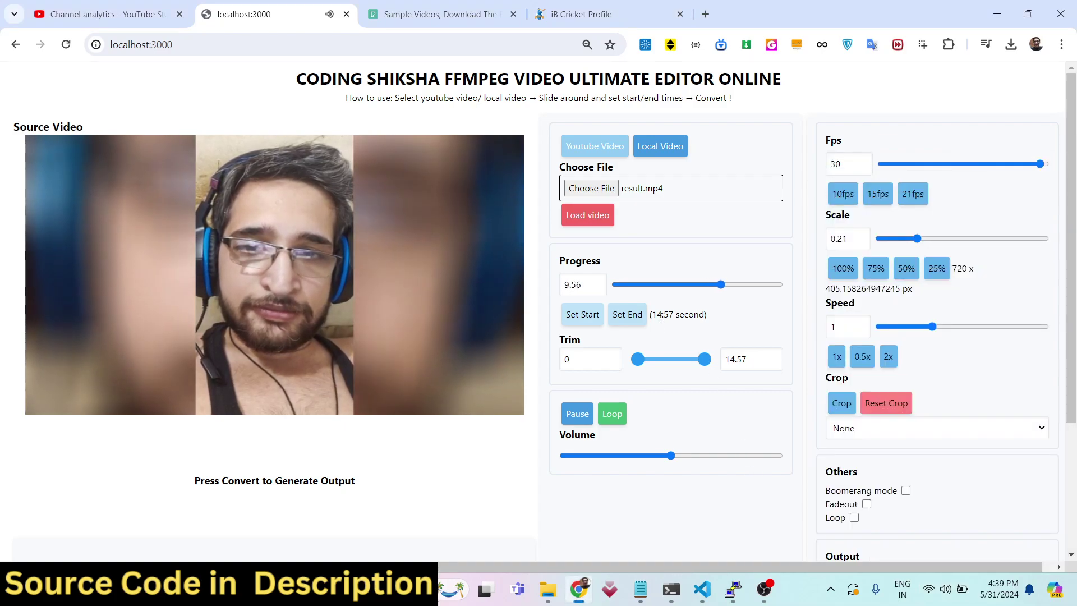
- Turn the preview volume up to full and set the trim start to 4.14 s
left_click_drag(673, 455, 795, 460)
left_click_drag(685, 456, 813, 474)
left_click_drag(723, 474, 568, 464)
left_click(573, 413)
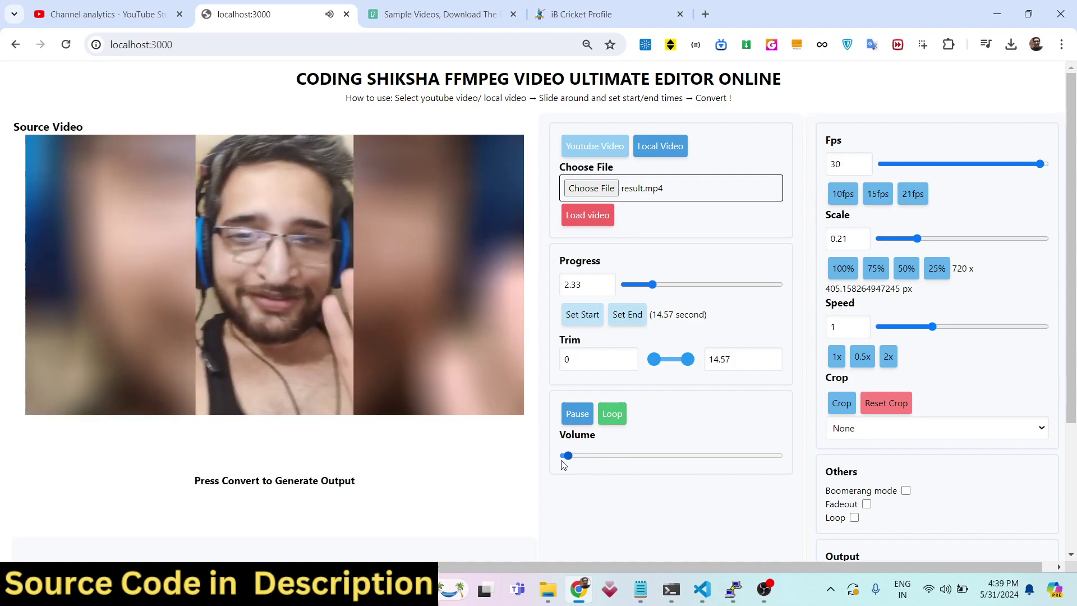
left_click_drag(563, 464, 802, 469)
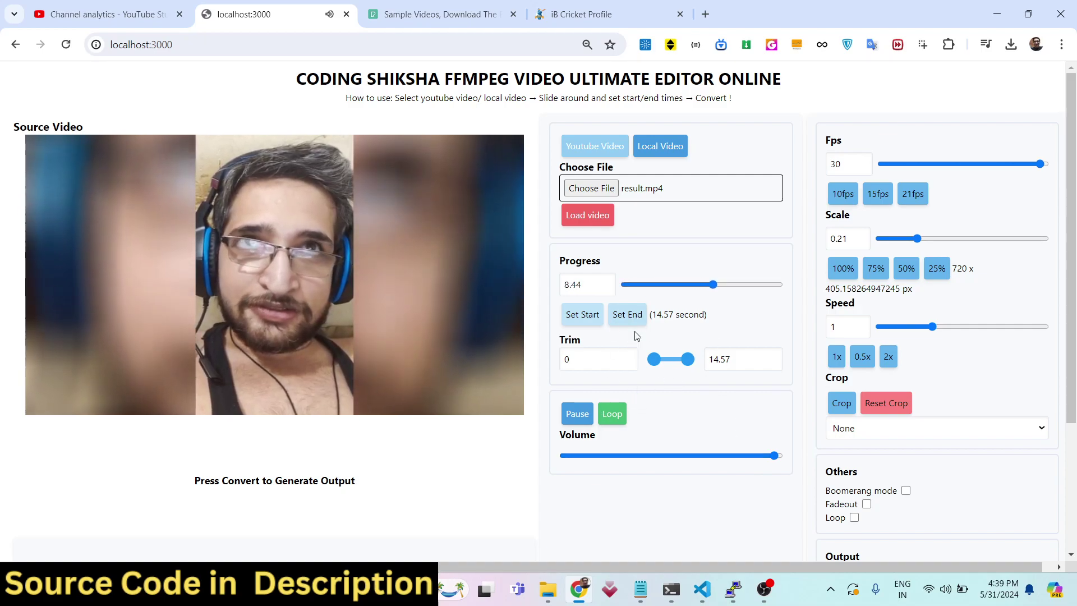
left_click(568, 323)
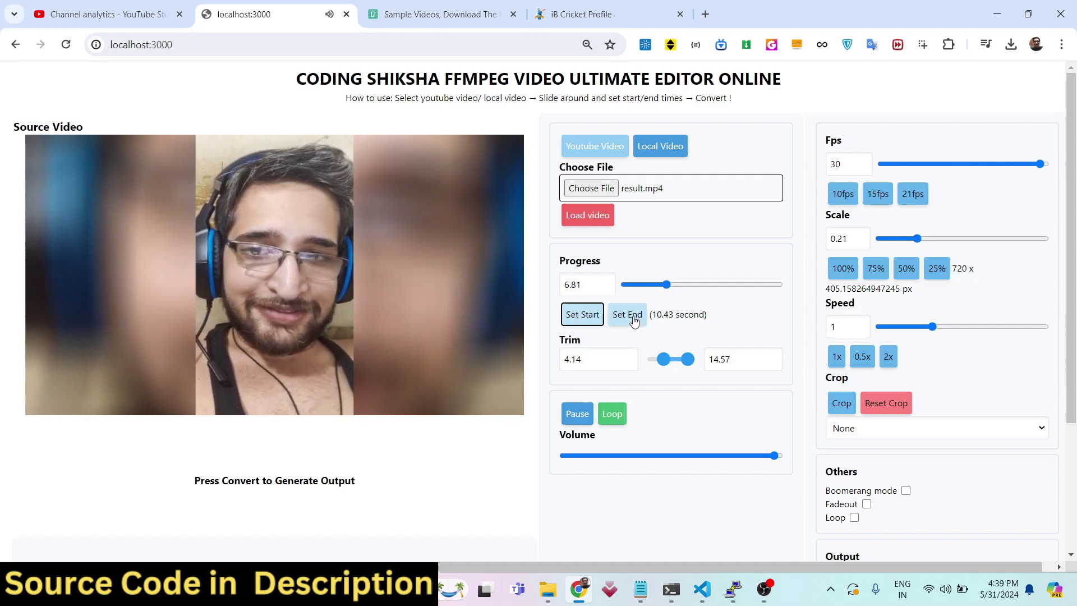
- Set the trim end to 7.07 s, a 2.93-second clip, with speed at 0.5
left_click(634, 320)
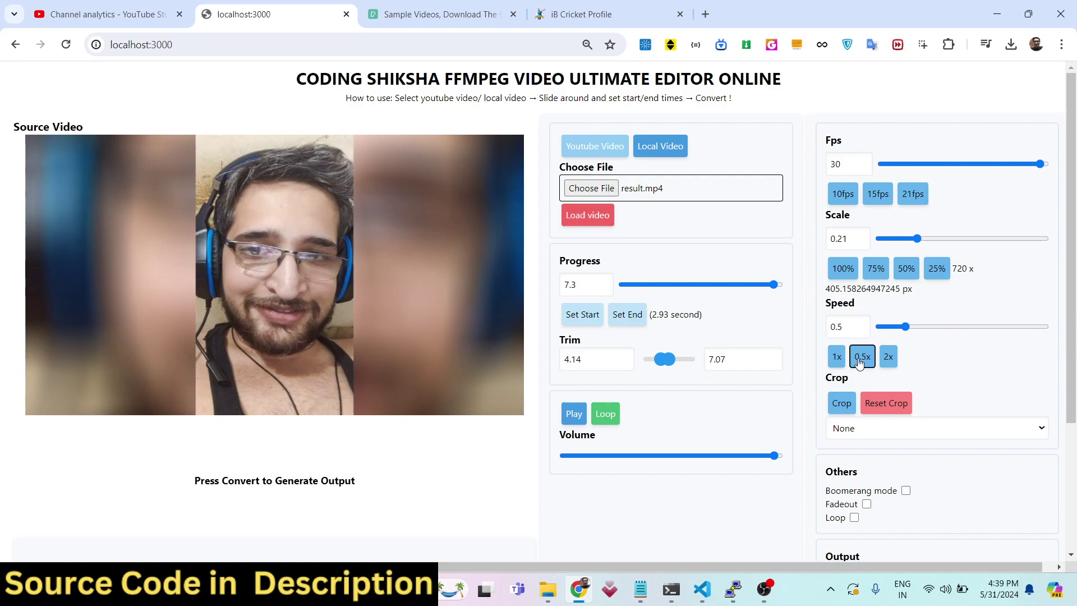
scroll(818, 408, "down", 3)
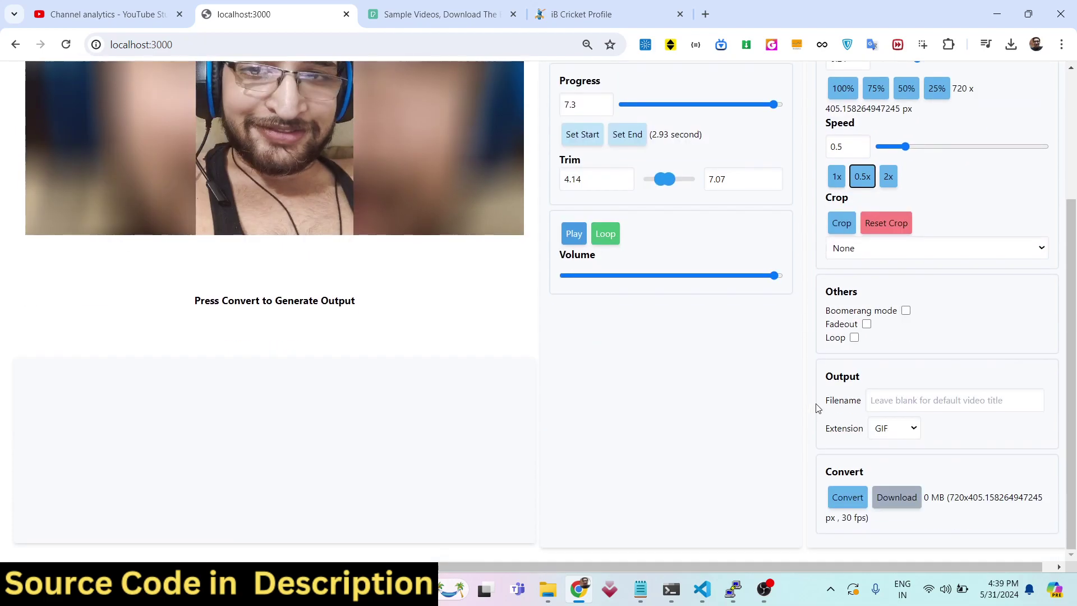
- Convert the trimmed half-speed clip to an 8.65 MB, 720 x 405 px, 30 fps GIF
left_click(848, 498)
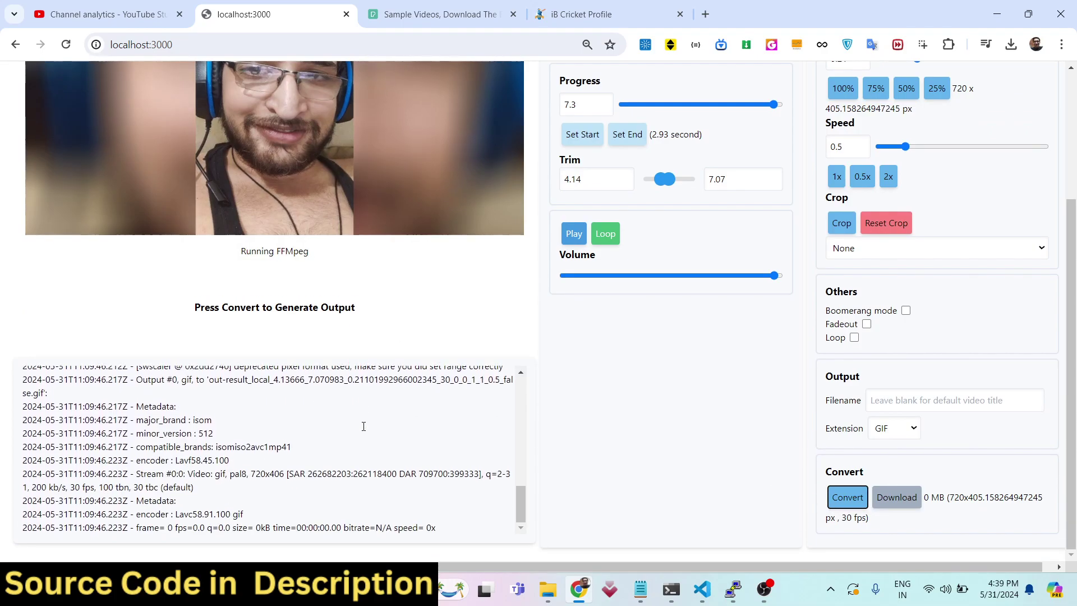
scroll(793, 284, "up", 3)
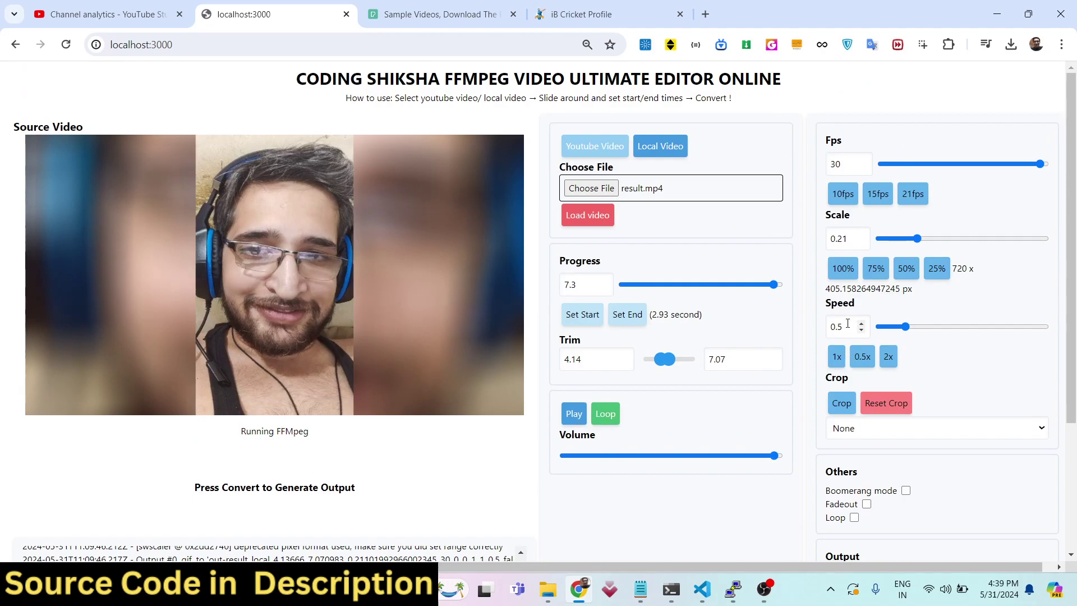
scroll(414, 351, "down", 3)
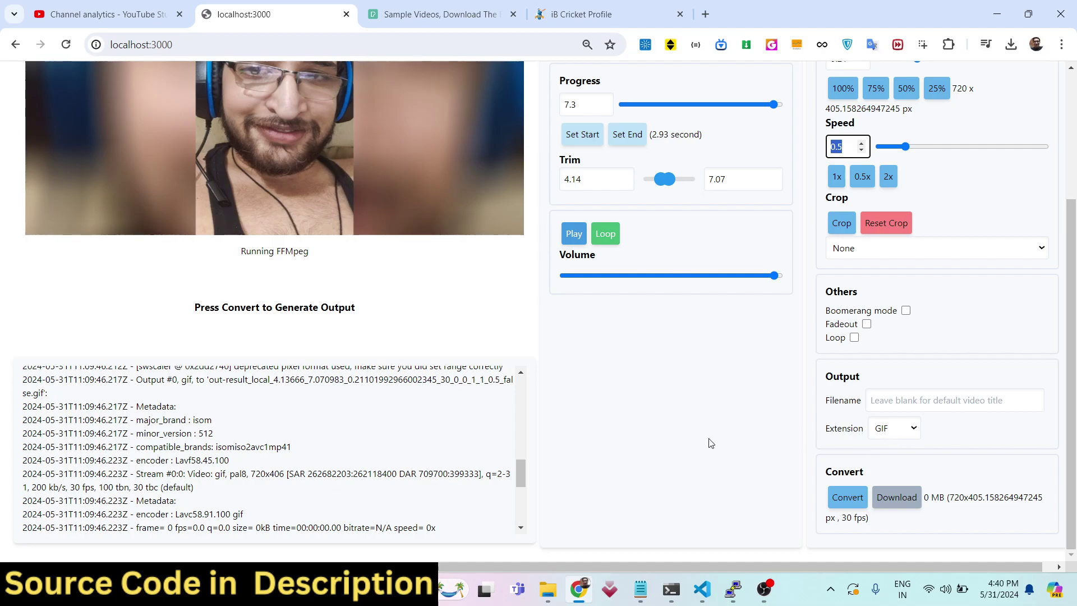
scroll(492, 471, "down", 2)
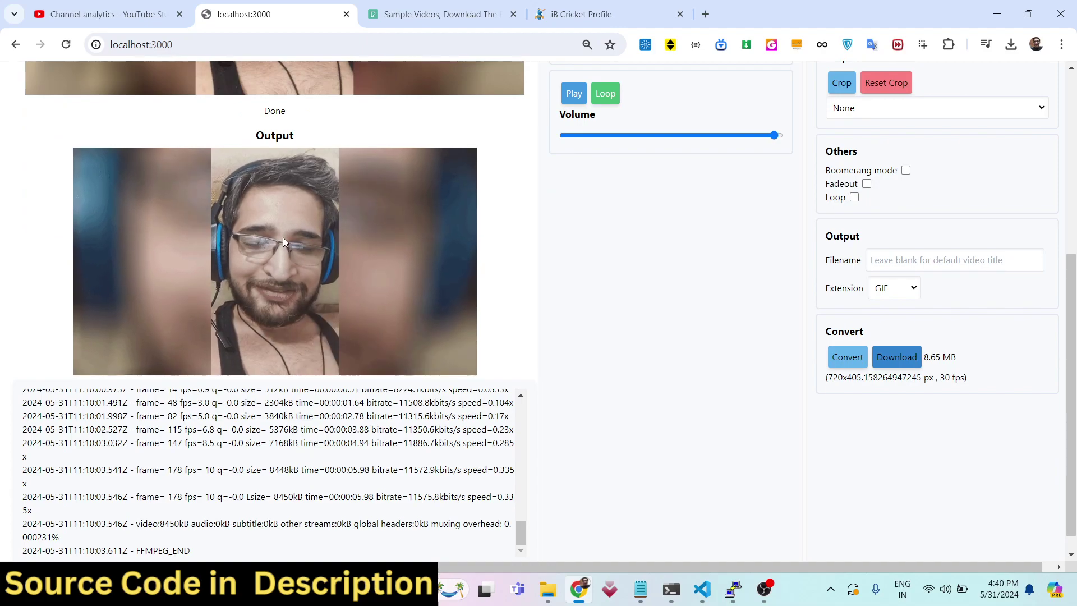
- Replay the source clip looping over the trimmed range
scroll(309, 303, "up", 5)
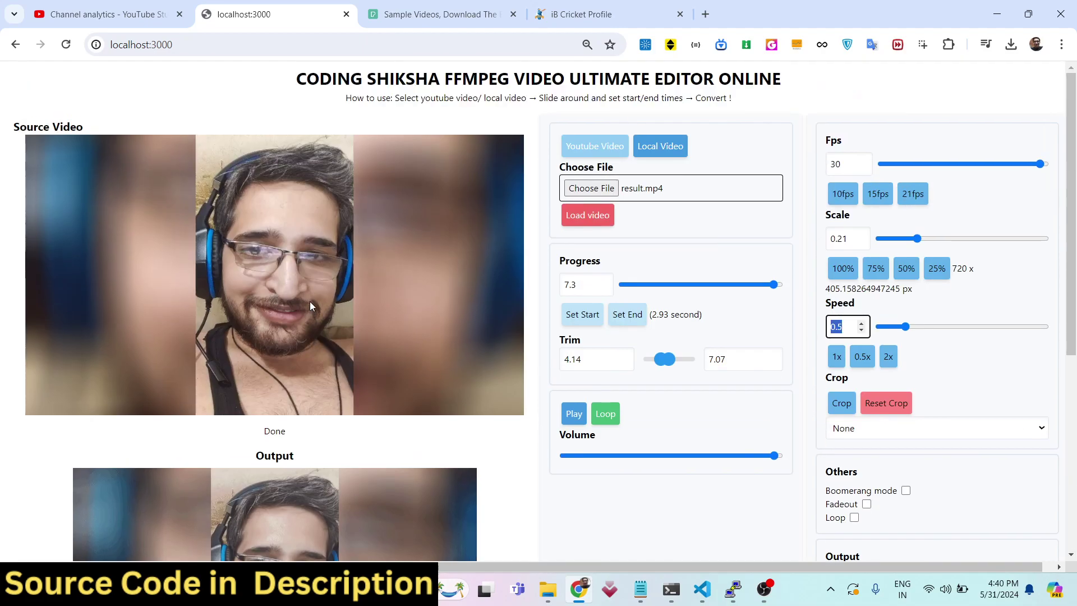
scroll(310, 302, "down", 5)
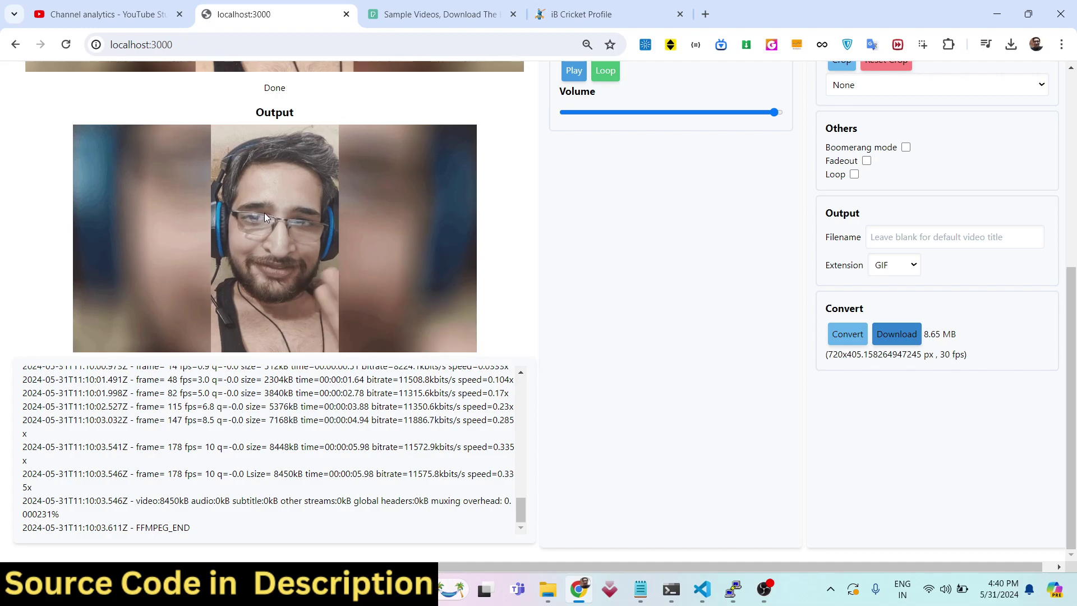
scroll(548, 206, "up", 1)
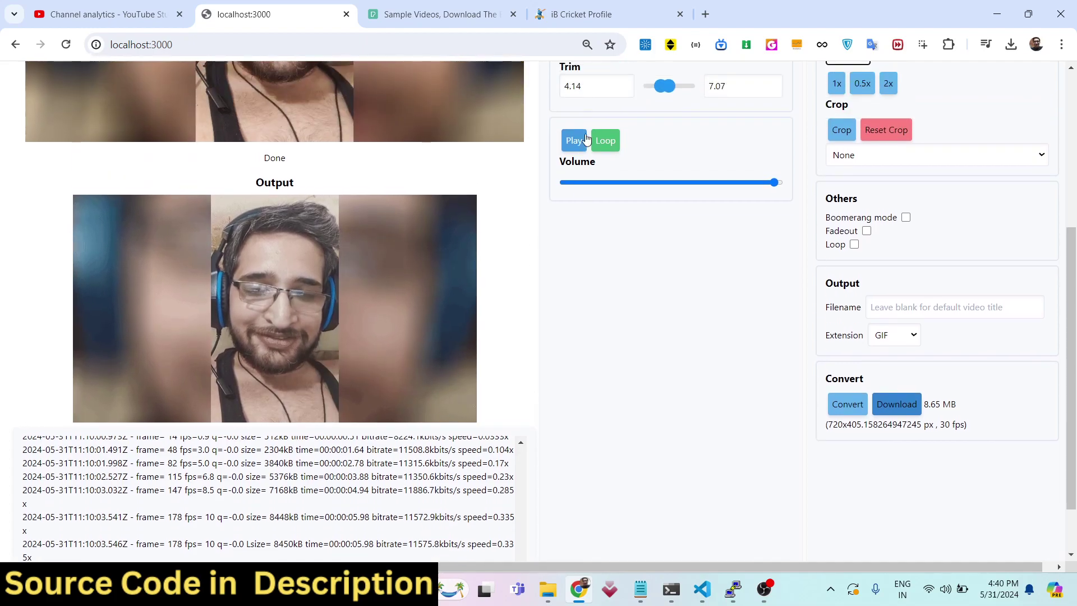
scroll(594, 168, "up", 1)
left_click(606, 216)
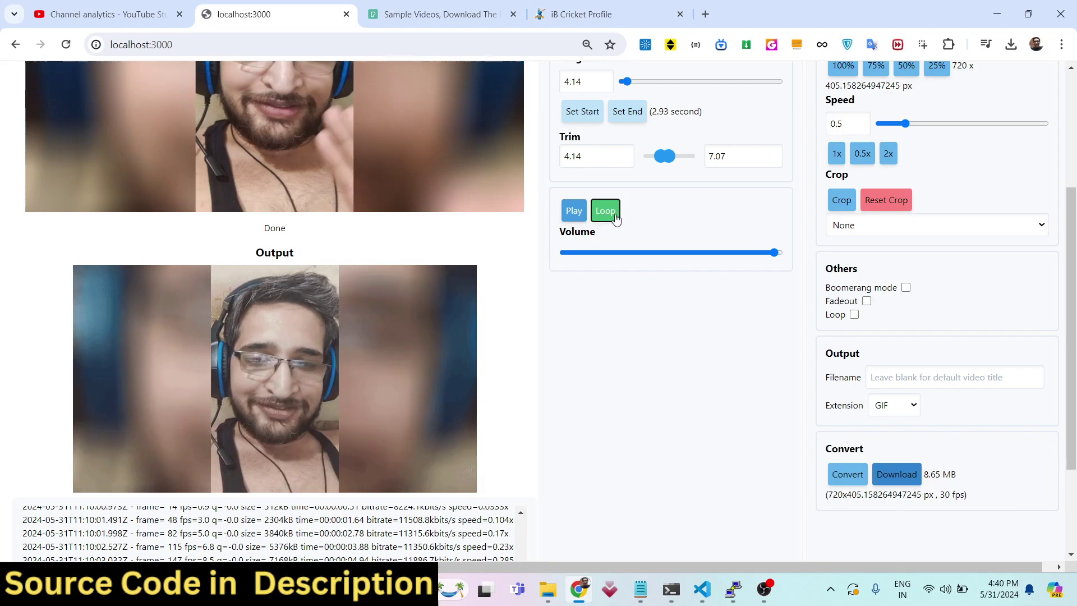
- Download the GIF as result.gif, preview it in Photos, and close the viewer
scroll(601, 305, "up", 2)
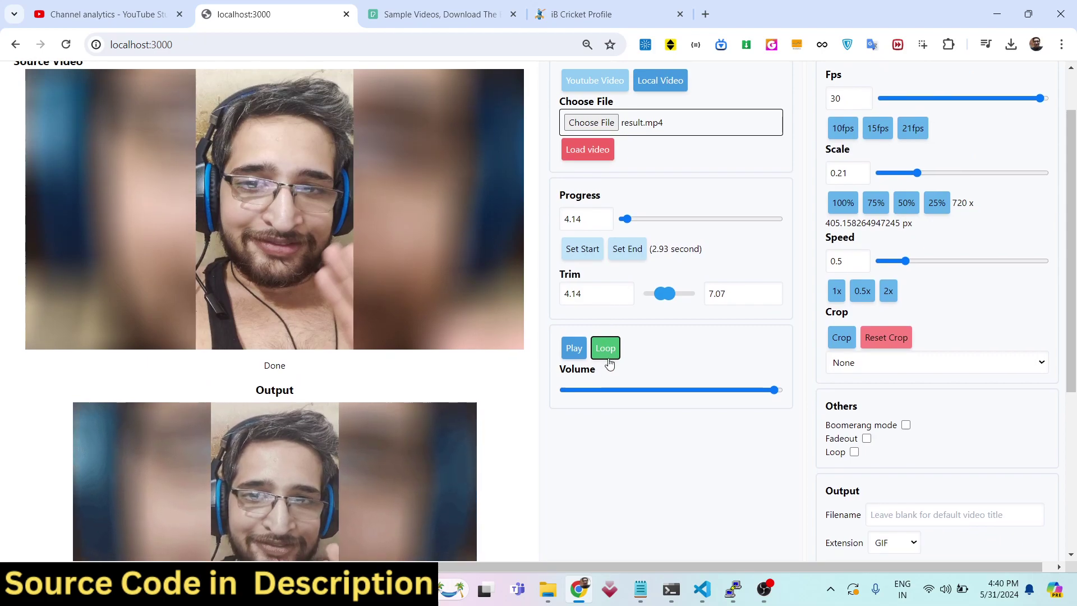
scroll(609, 363, "down", 3)
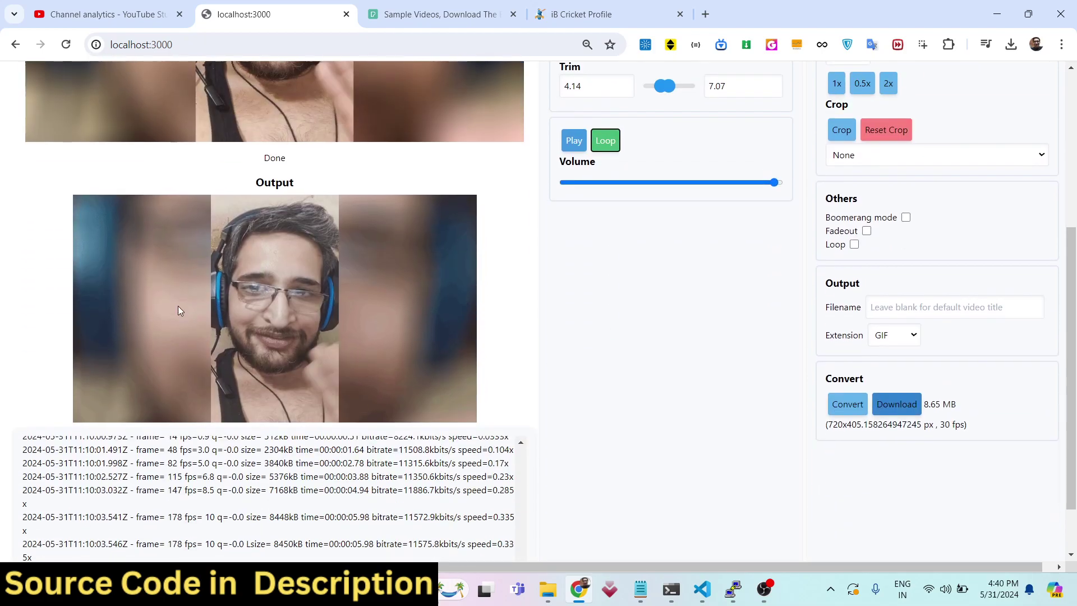
left_click(895, 405)
left_click(889, 99)
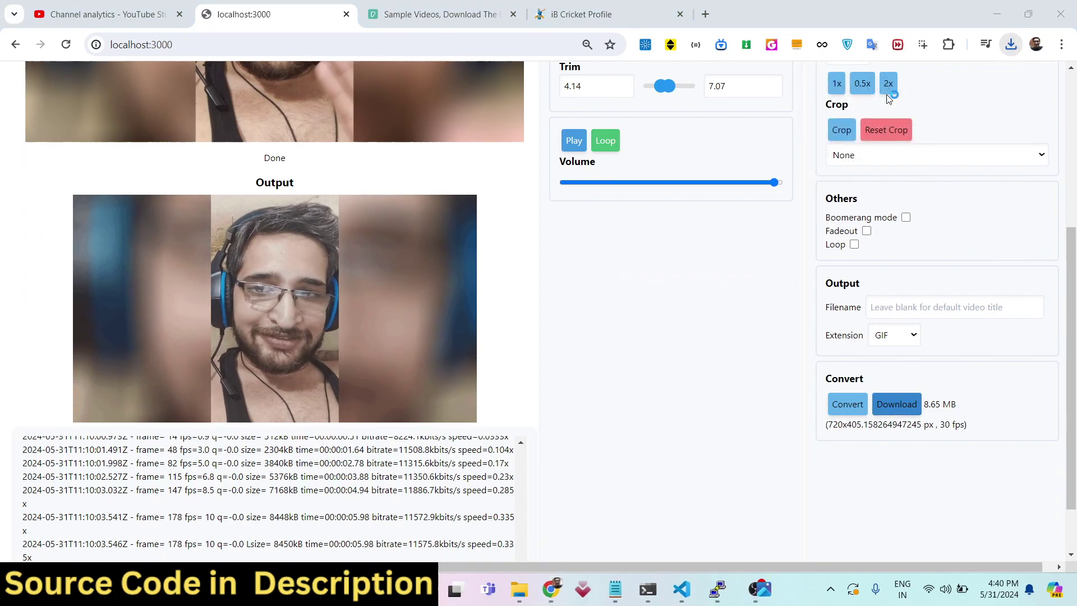
scroll(625, 253, "down", 3)
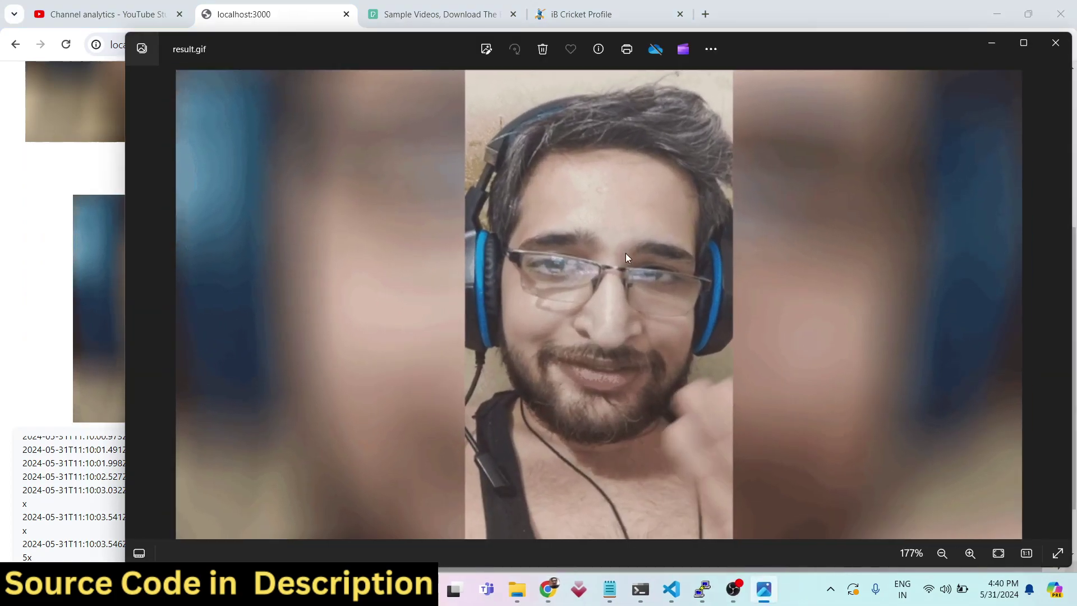
scroll(633, 261, "up", 2)
scroll(634, 261, "up", 2)
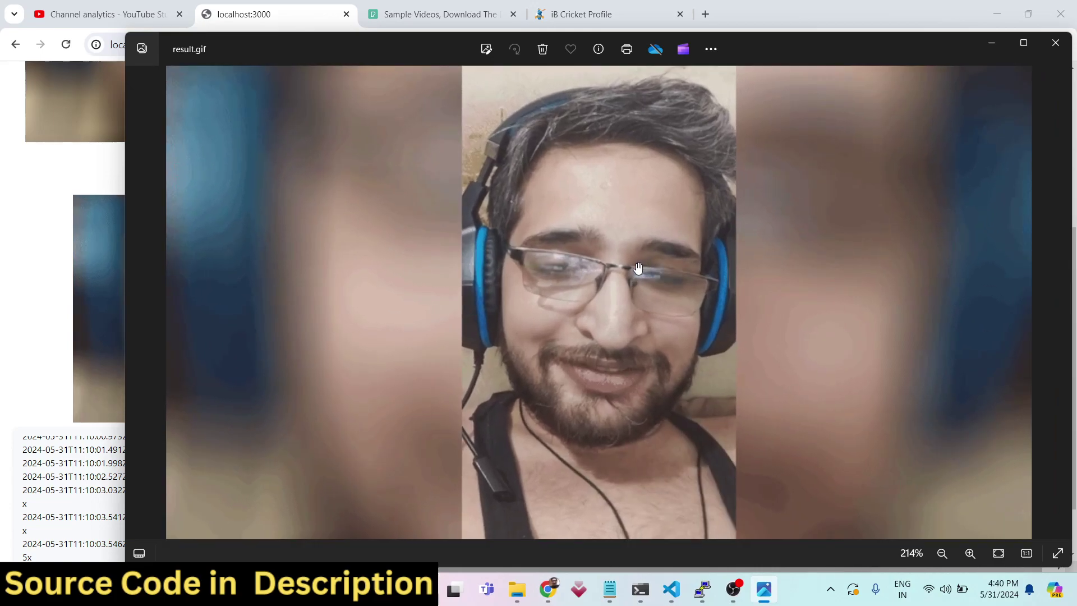
key("alt+F4")
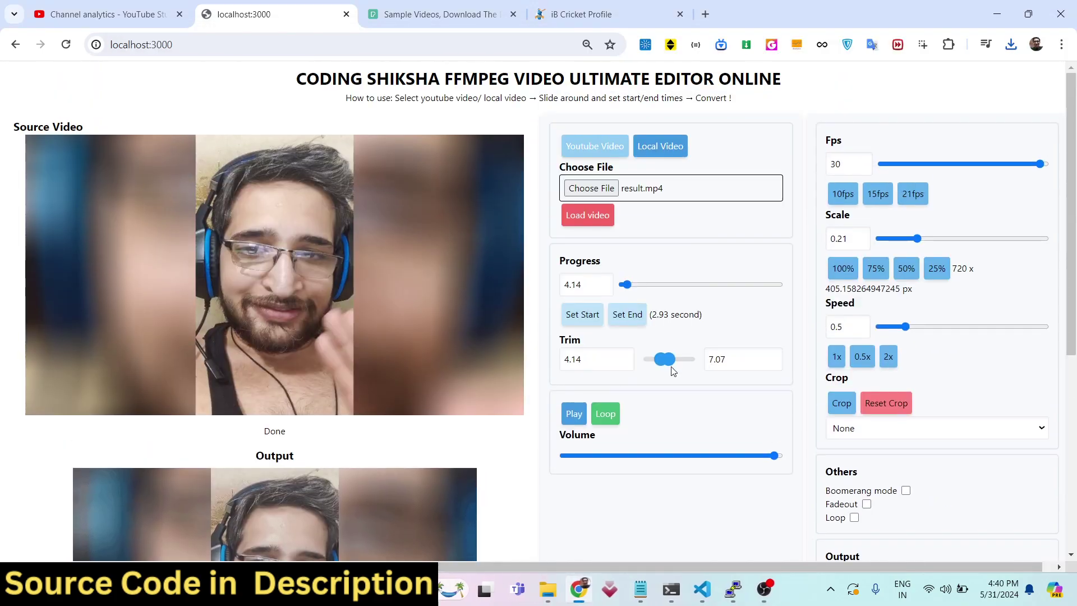
- Set the output scale to 100% (3412 x 1920 px) and start the GIF conversion
left_click(726, 360)
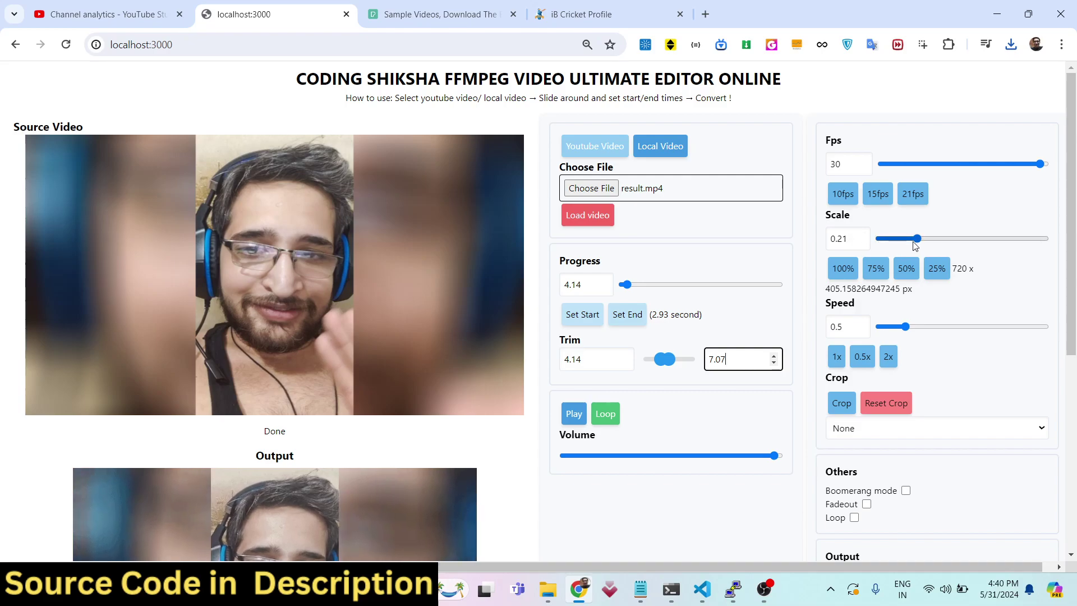
left_click_drag(914, 240, 995, 250)
left_click(841, 270)
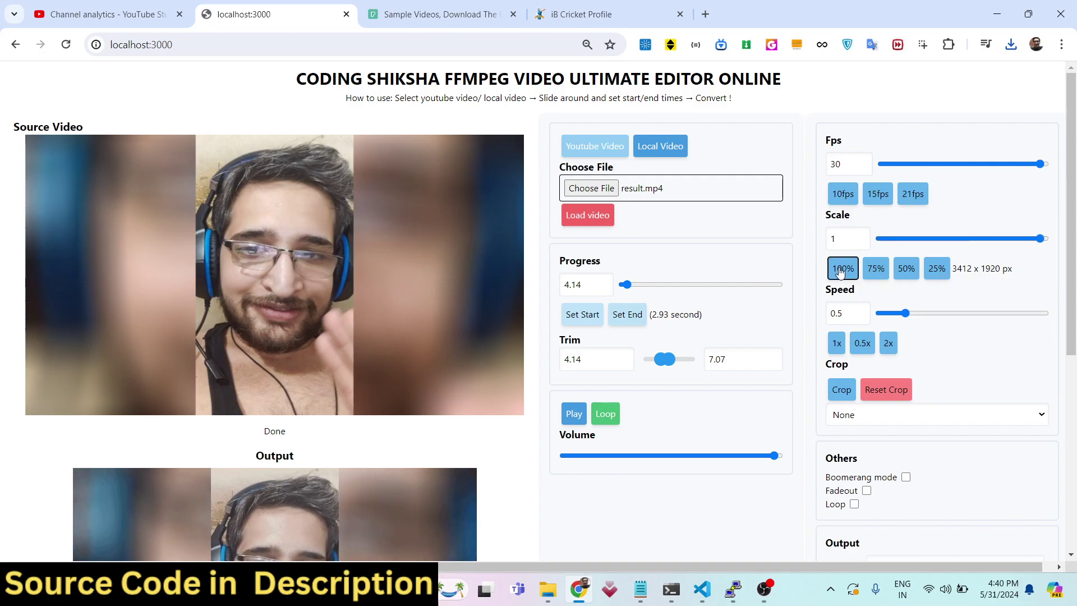
scroll(941, 290, "down", 5)
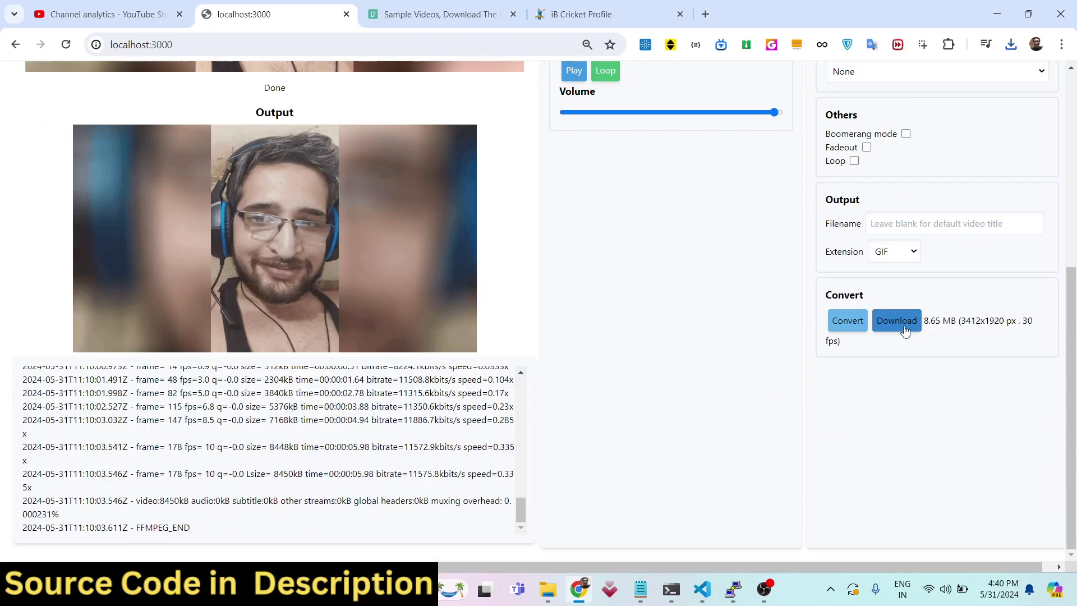
left_click(848, 320)
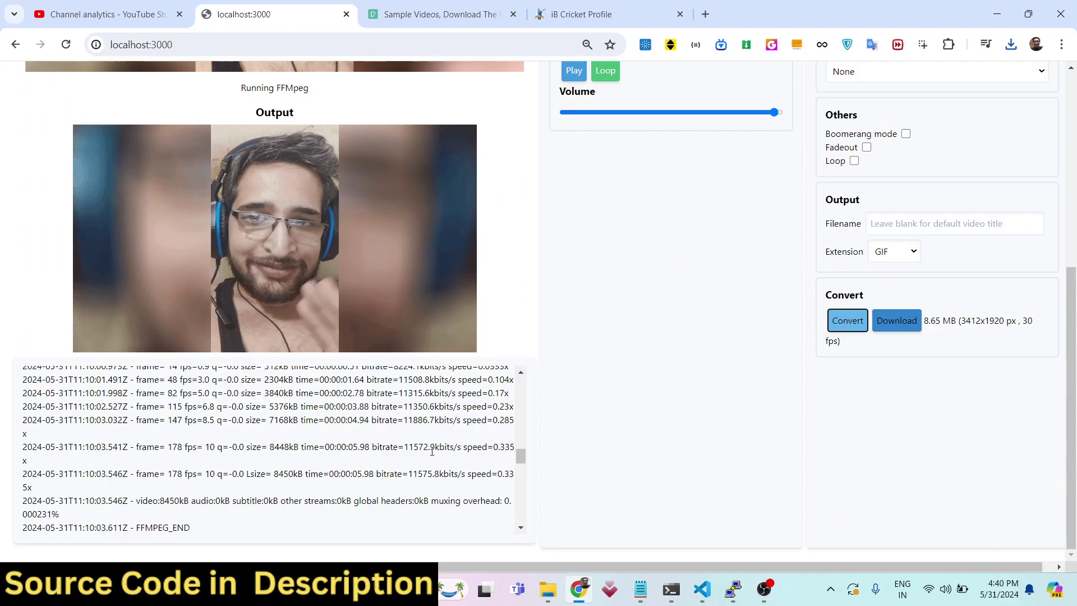
- Inspect the resolution, size and 30 fps read-outs while the conversion aborts out of memory
scroll(689, 292, "up", 6)
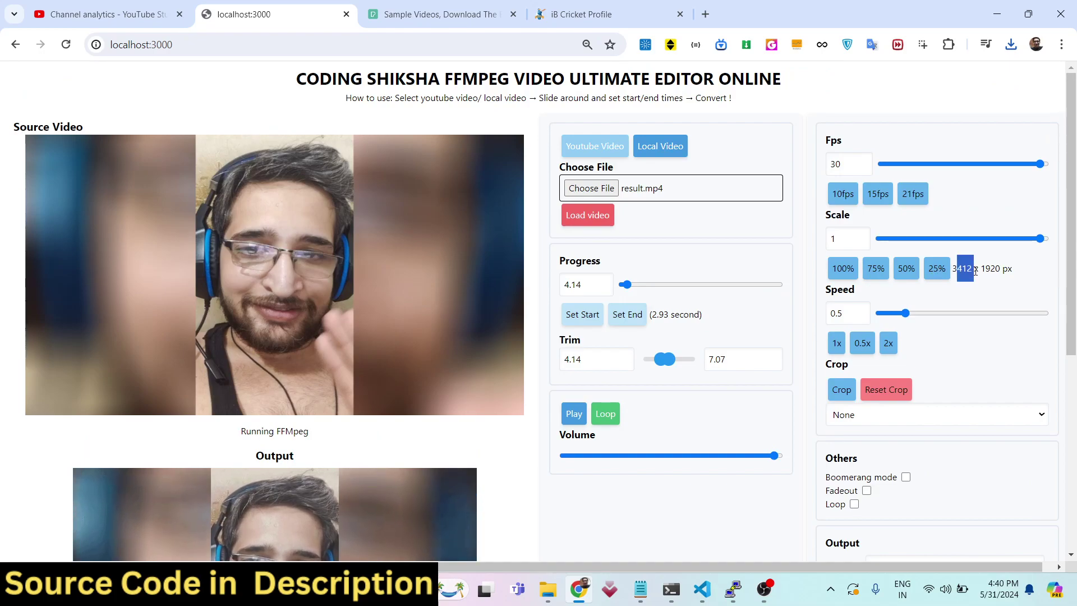
left_click_drag(975, 271, 1008, 271)
left_click(1012, 271)
scroll(339, 297, "down", 6)
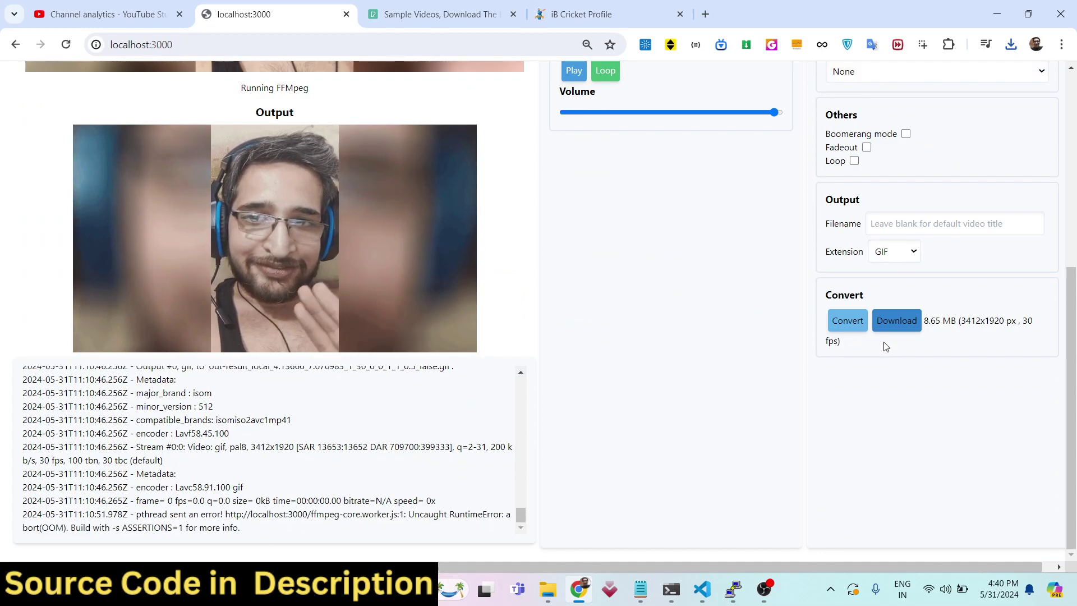
left_click_drag(935, 320, 978, 318)
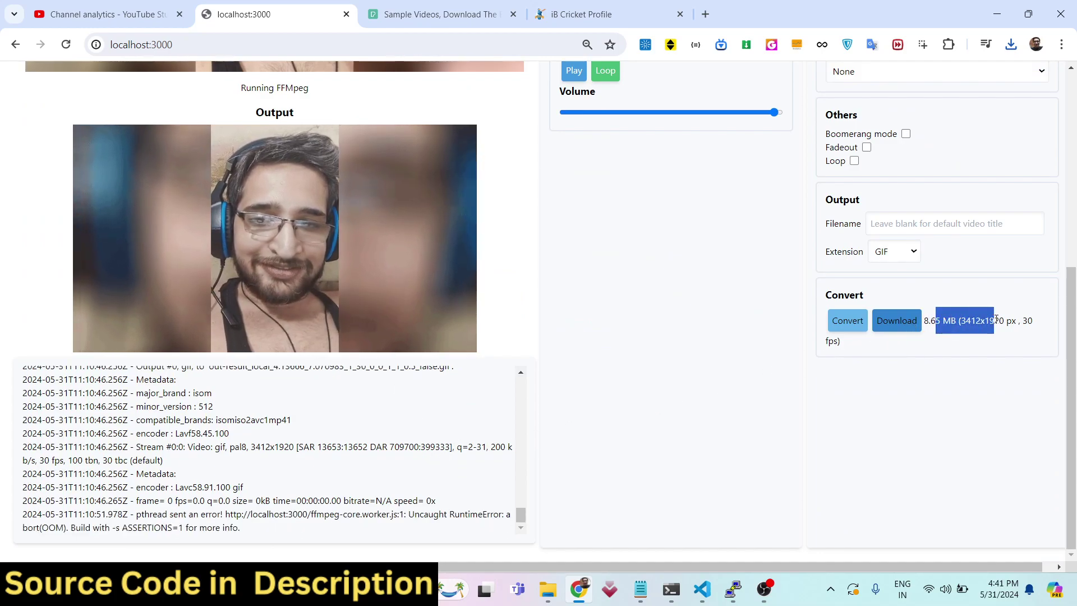
left_click(794, 396)
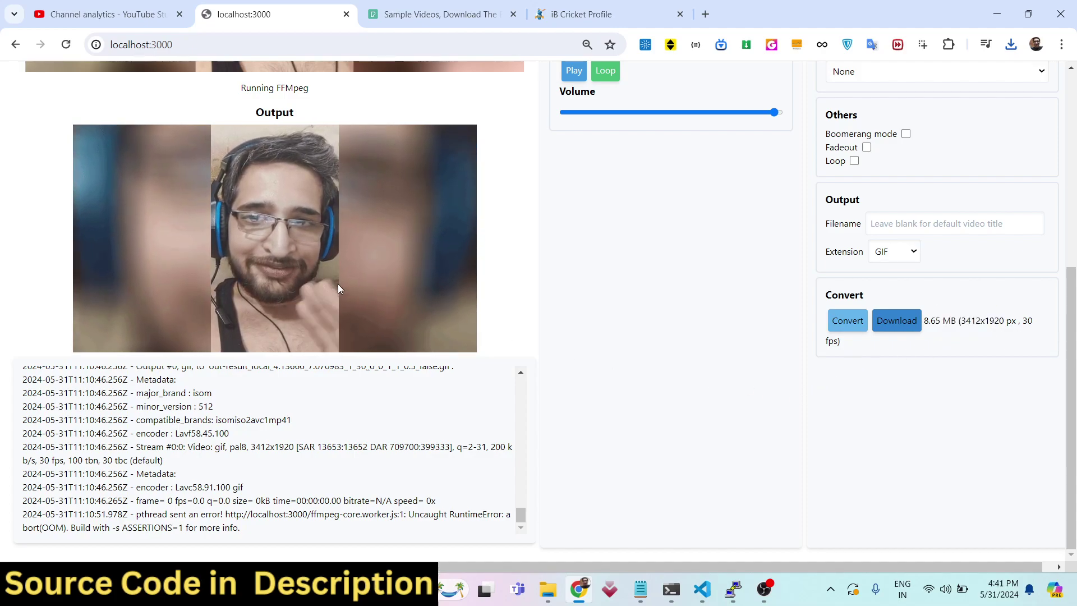
scroll(537, 261, "up", 6)
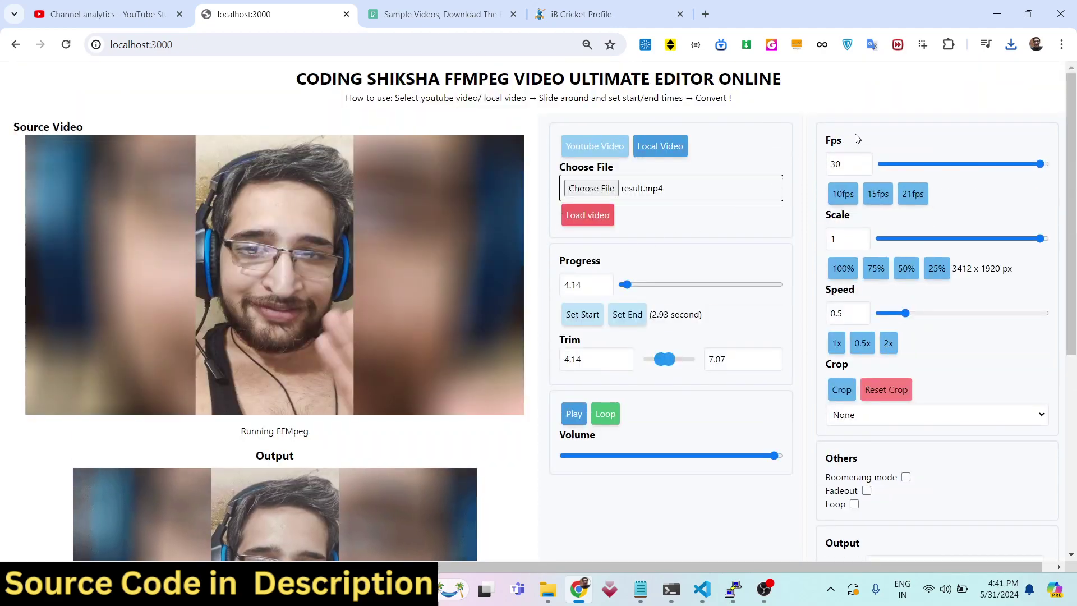
left_click_drag(844, 162, 824, 168)
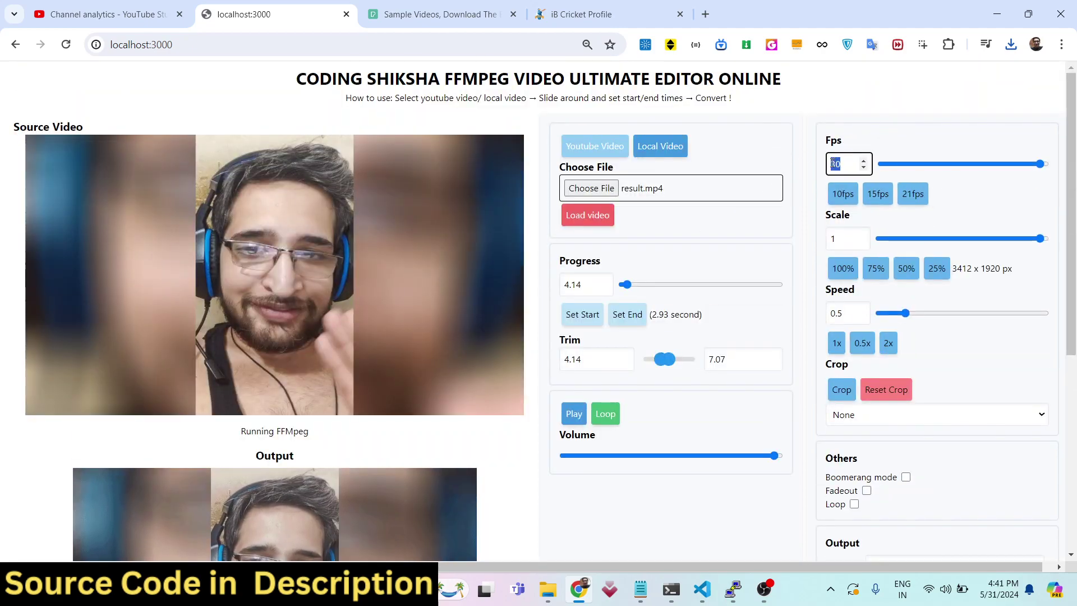
scroll(735, 272, "down", 6)
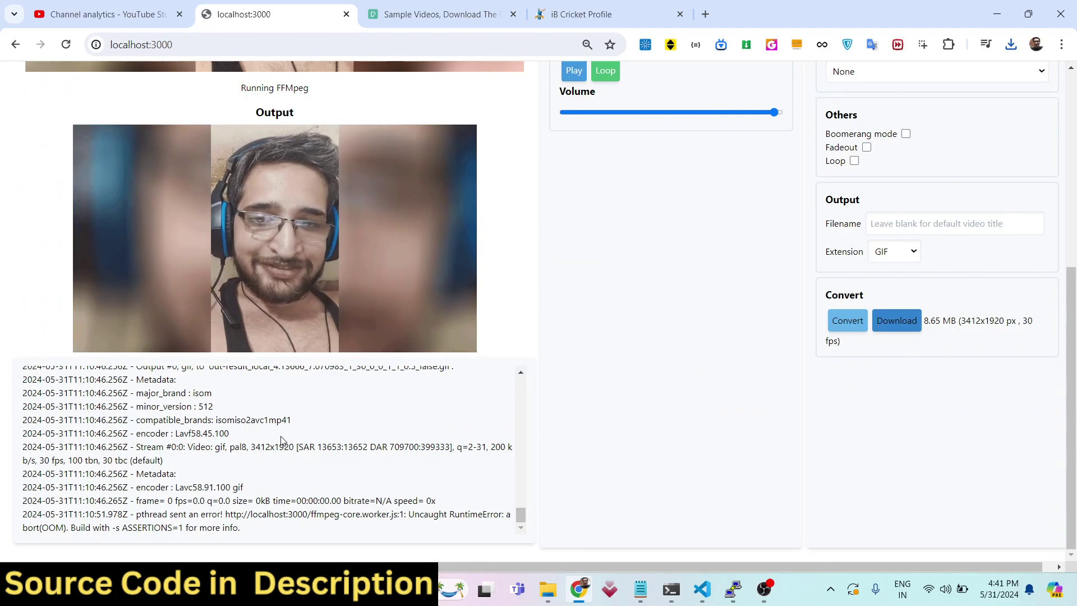
scroll(291, 282, "up", 5)
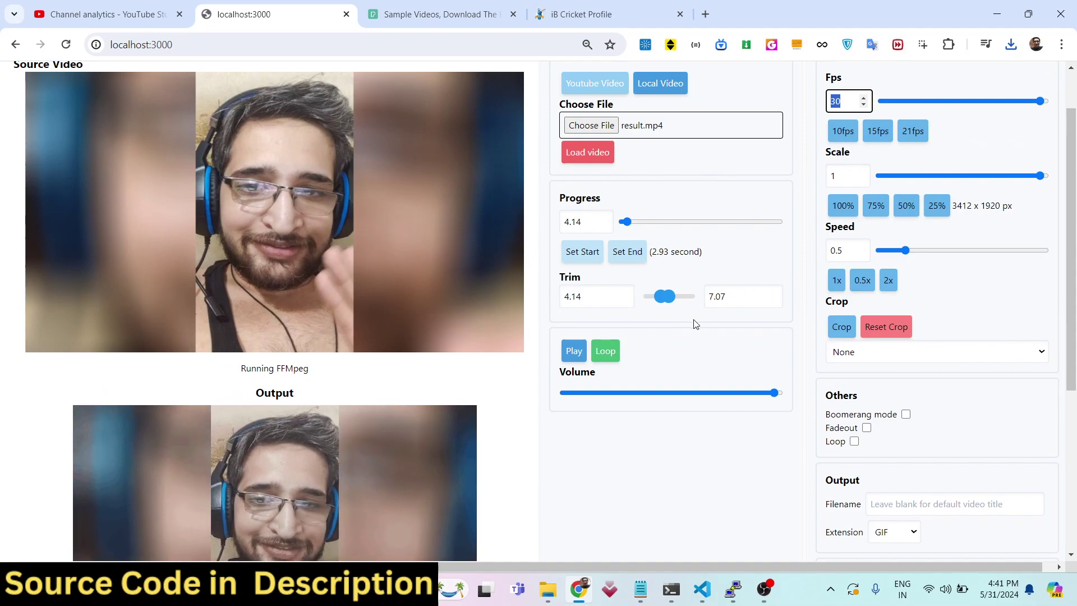
scroll(637, 353, "up", 1)
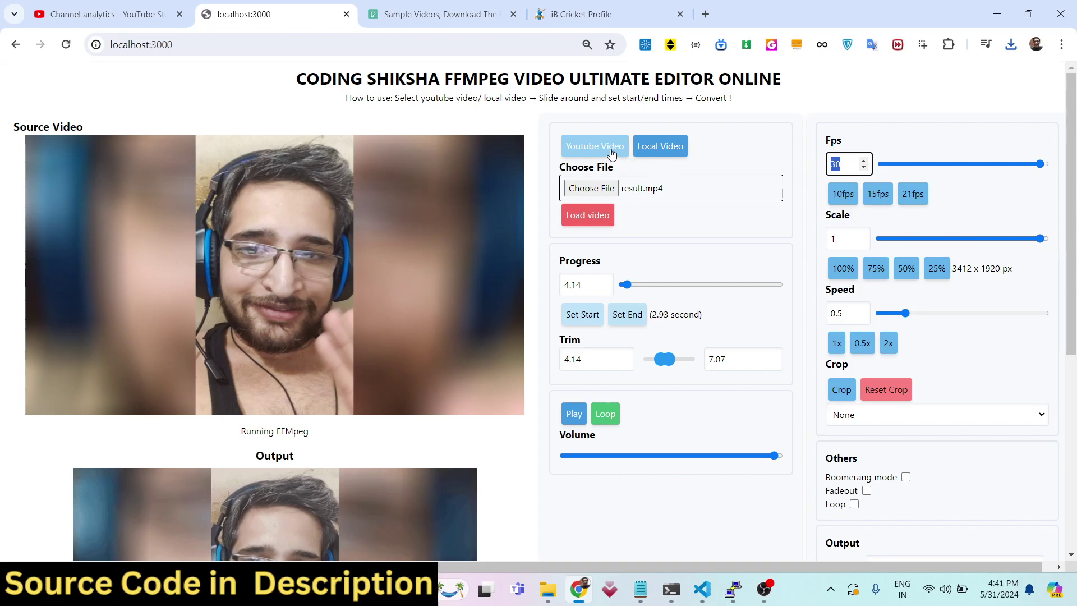
- Open youtube.com in a new tab and search for 'coding shiksha'
left_click(689, 8)
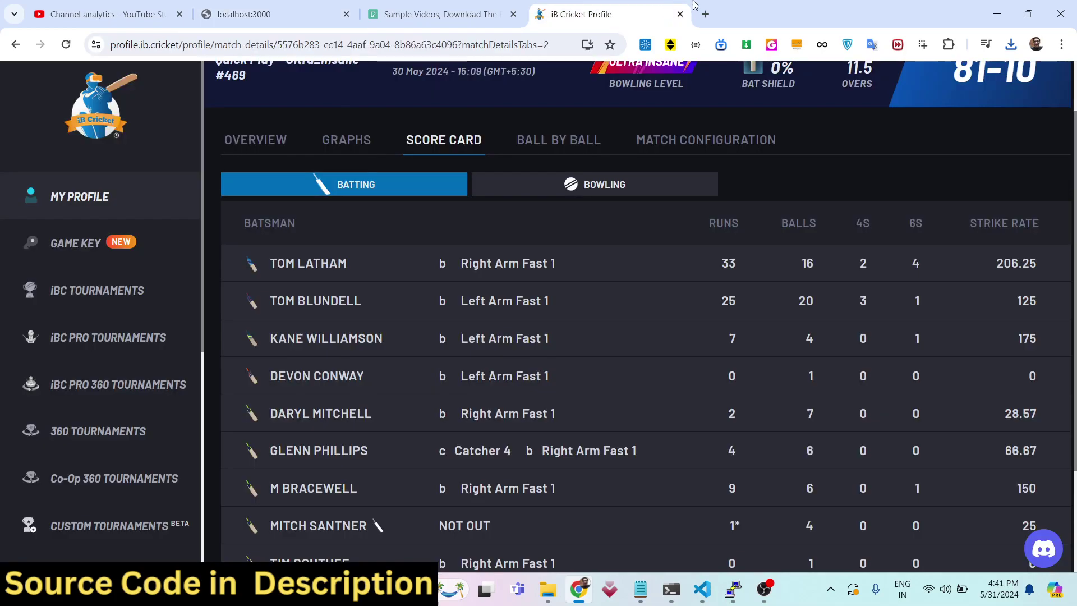
left_click(704, 12)
type("yo")
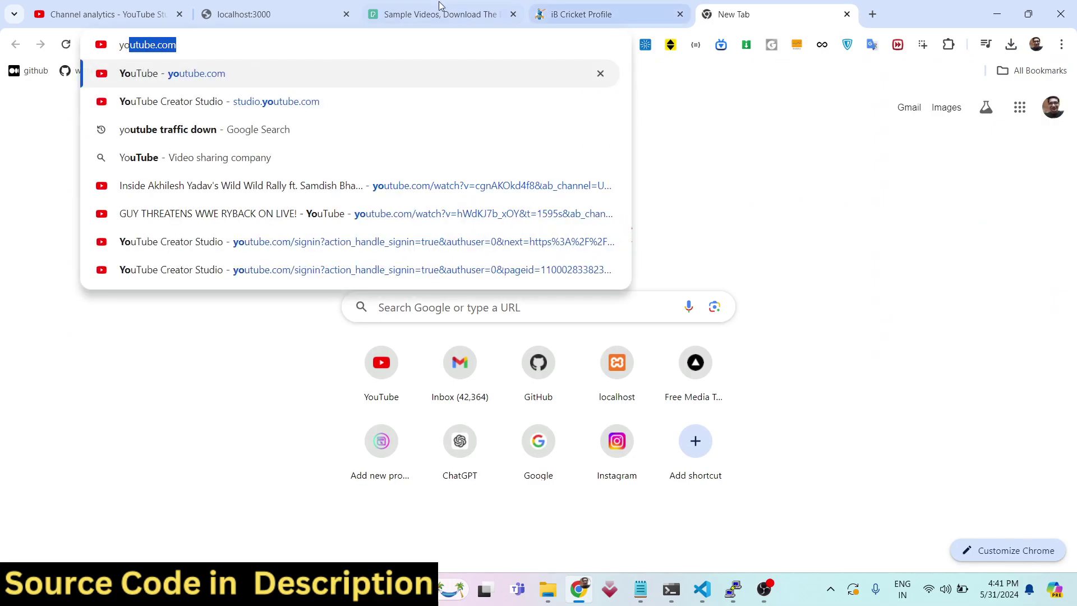
key("Return")
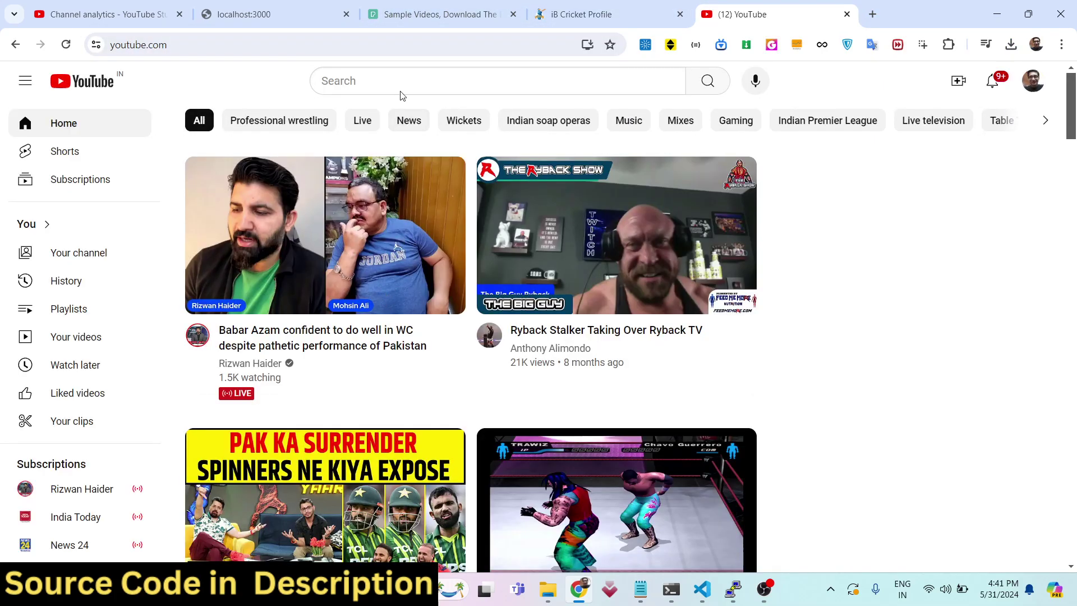
left_click(401, 80)
type("co")
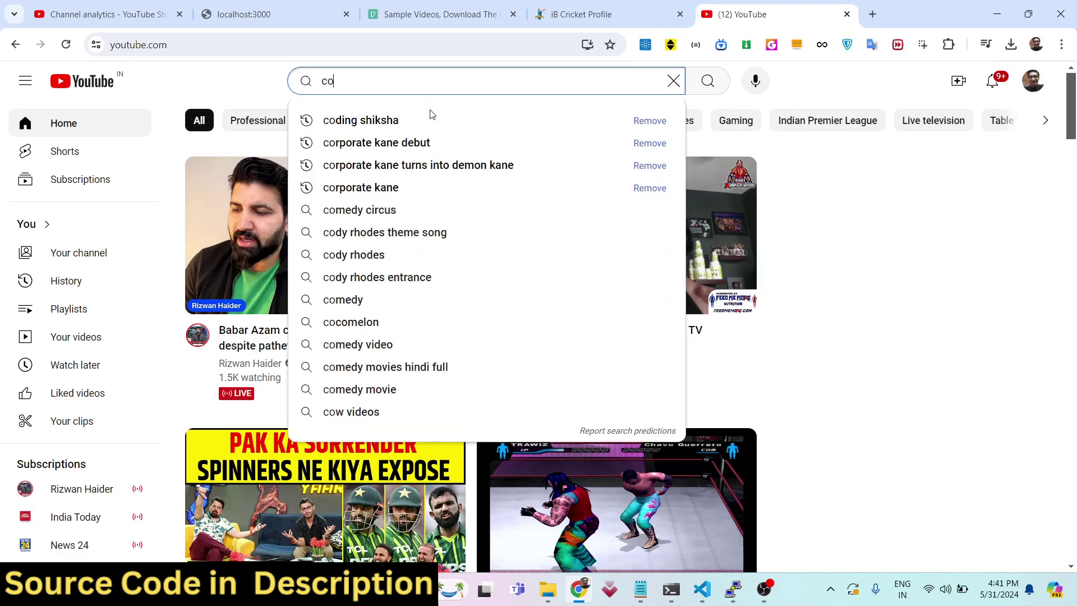
left_click(432, 116)
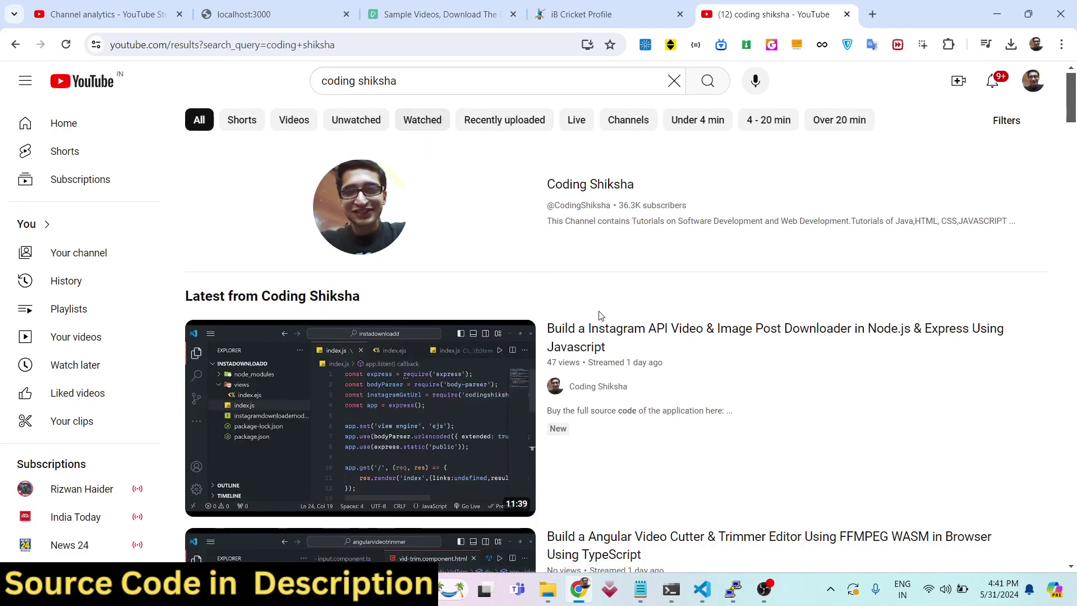
- Copy the latest Coding Shiksha video's link and return to the localhost:3000 editor tab
right_click(581, 348)
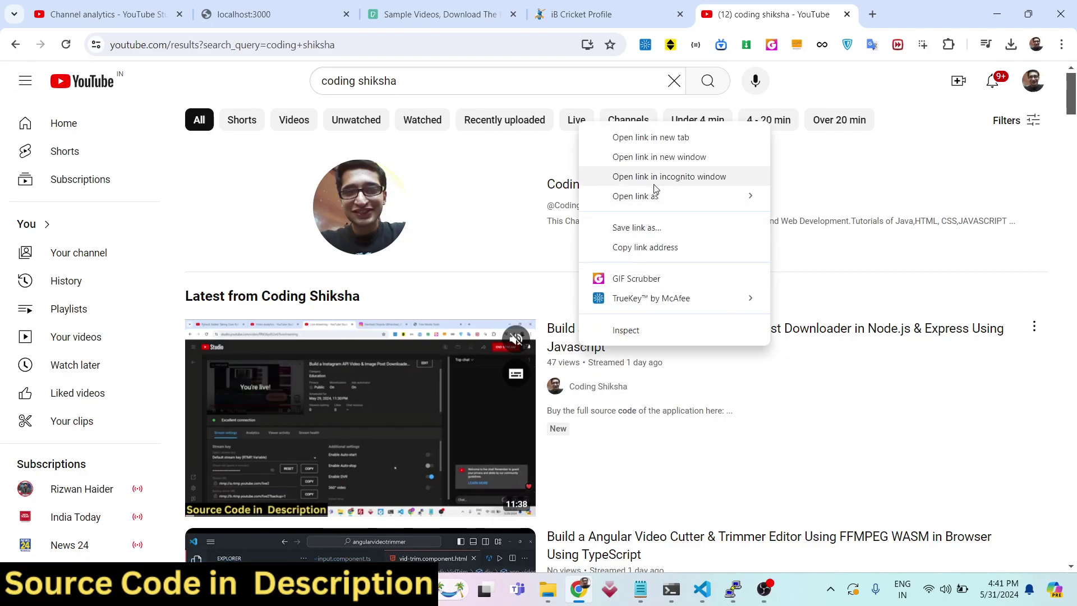
left_click(643, 245)
left_click(606, 7)
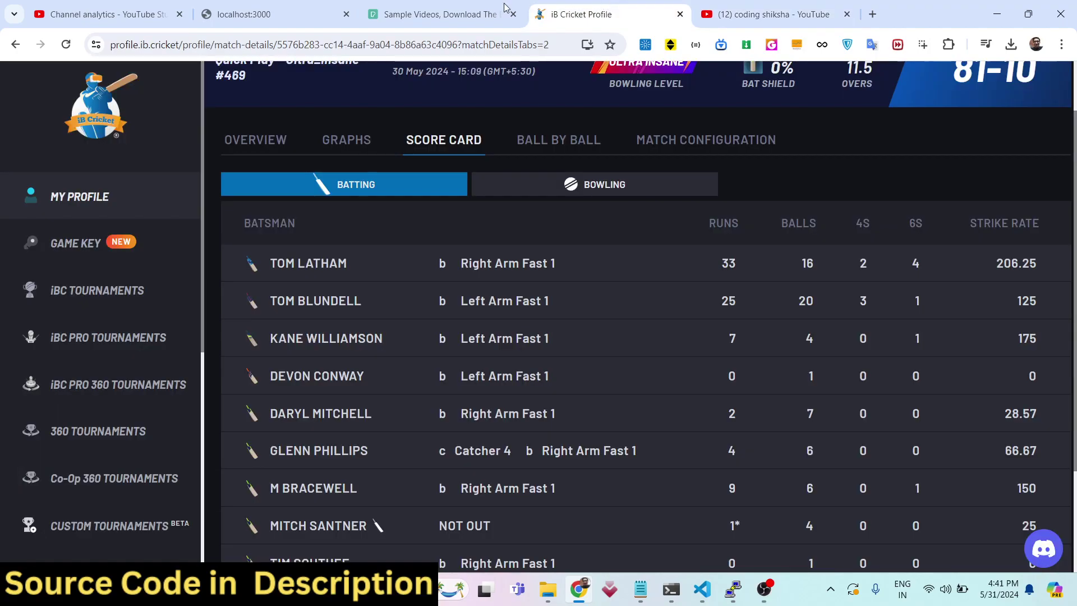
left_click(451, 7)
left_click(245, 4)
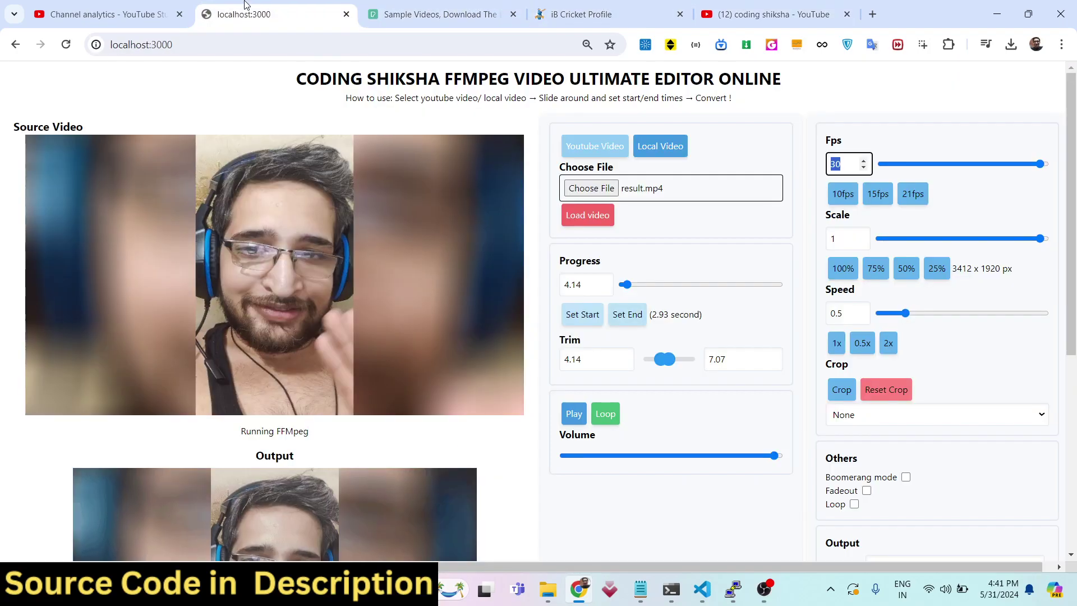
- Paste the copied link as a YouTube source and fetch its video data
left_click(570, 155)
right_click(588, 189)
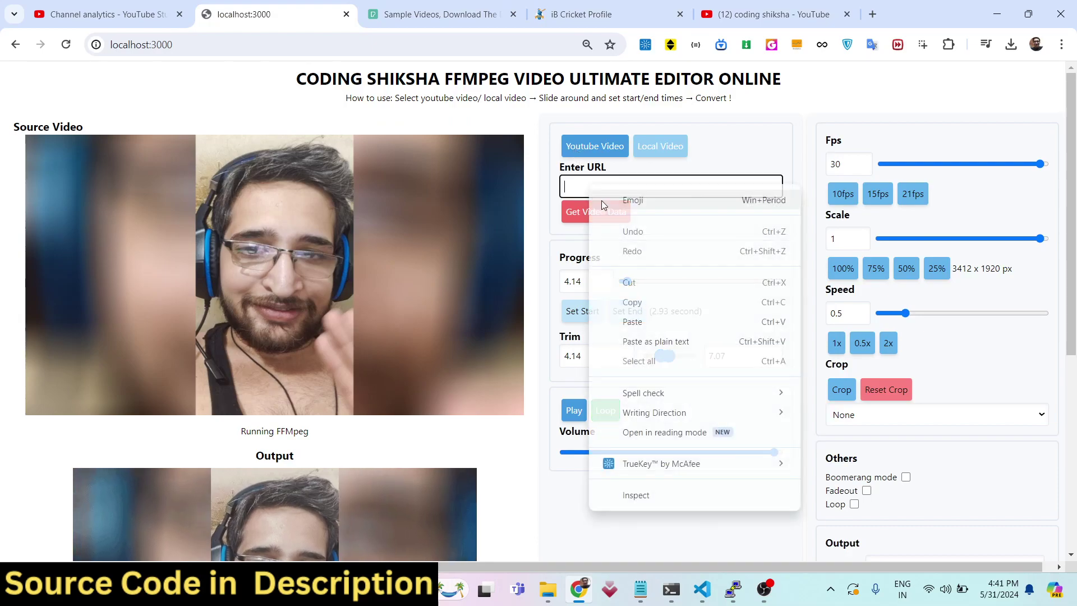
left_click(632, 322)
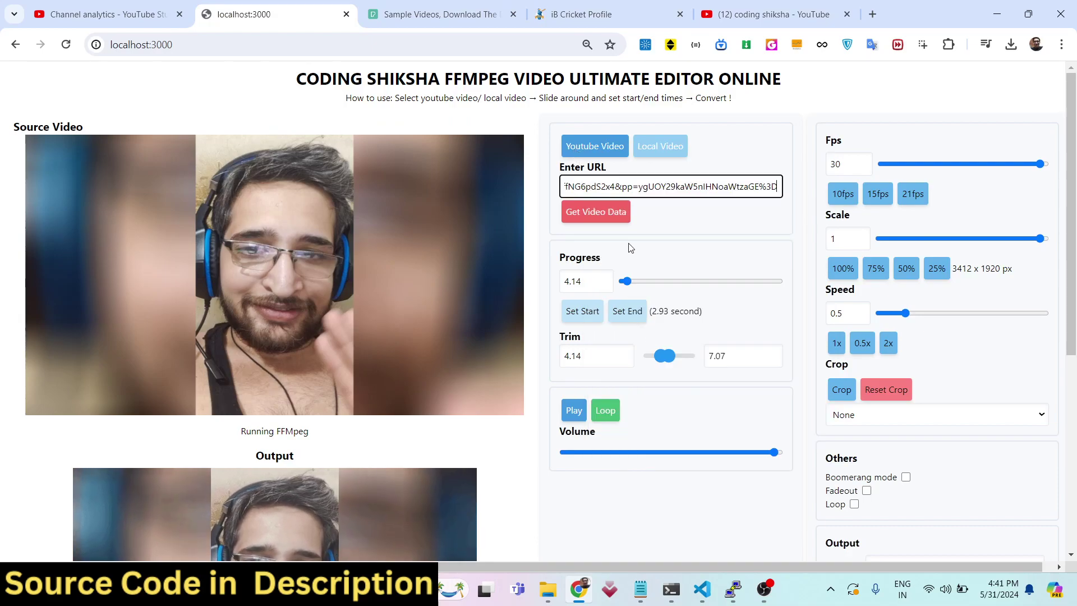
left_click(591, 219)
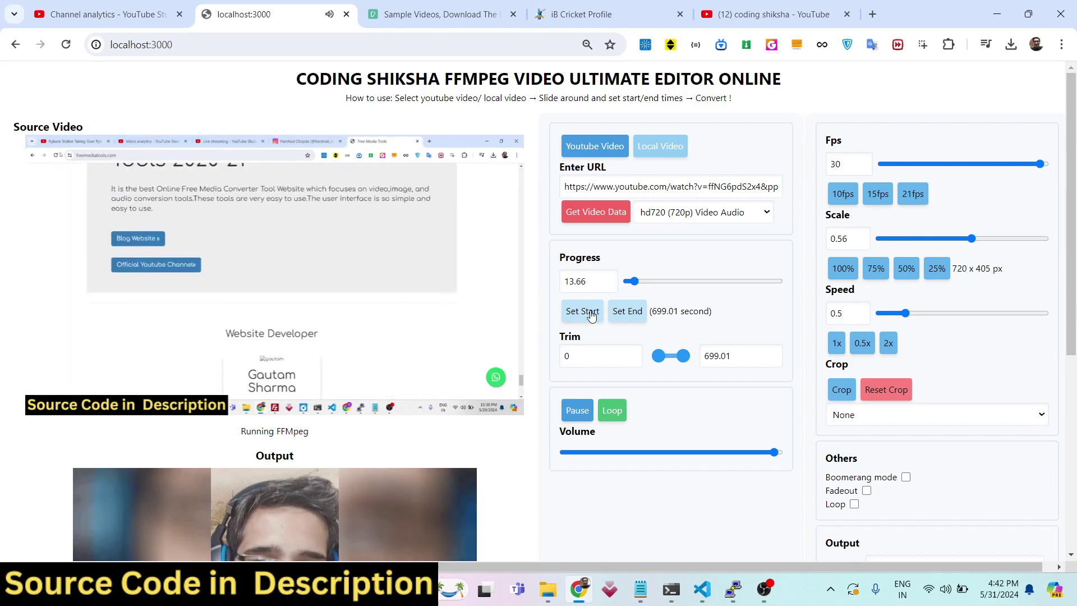
- Trim the YouTube video to 13.92–350.11 s, keep hd720 format, and switch back to Local Video
left_click(630, 315)
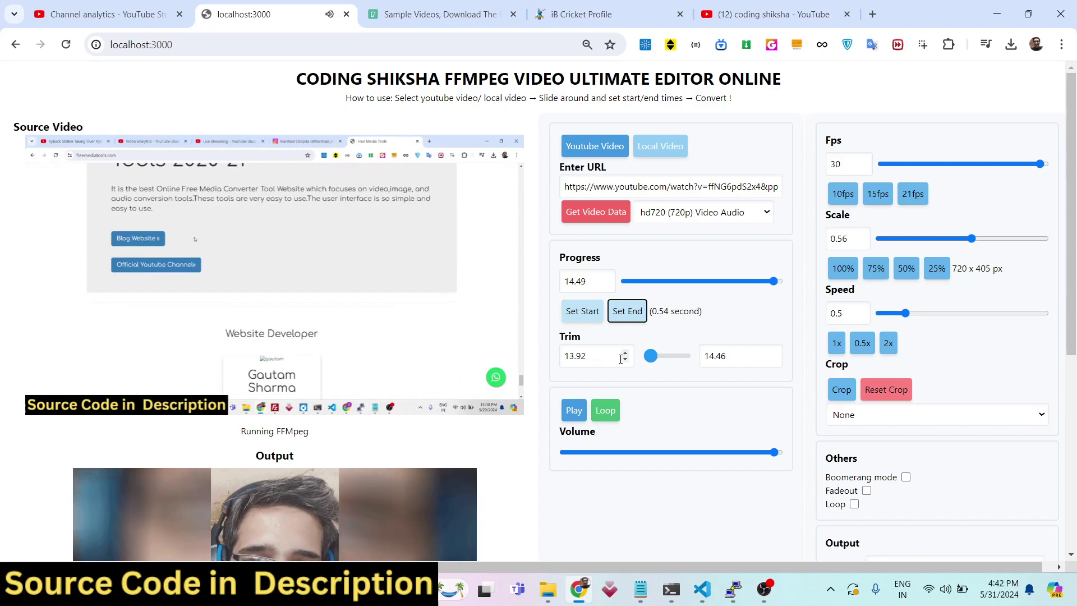
left_click_drag(658, 360, 671, 363)
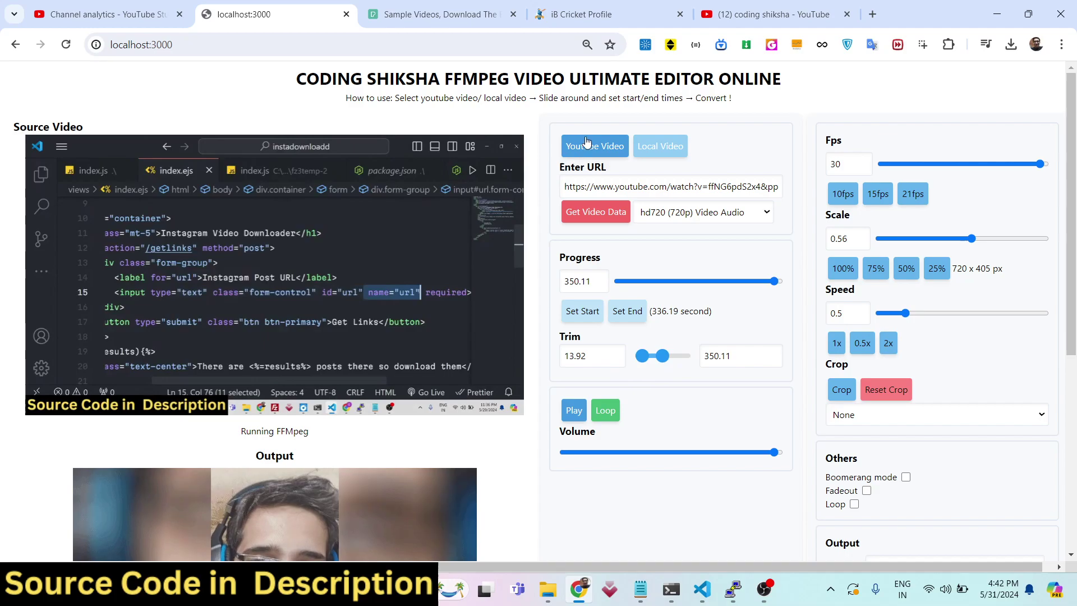
left_click(673, 215)
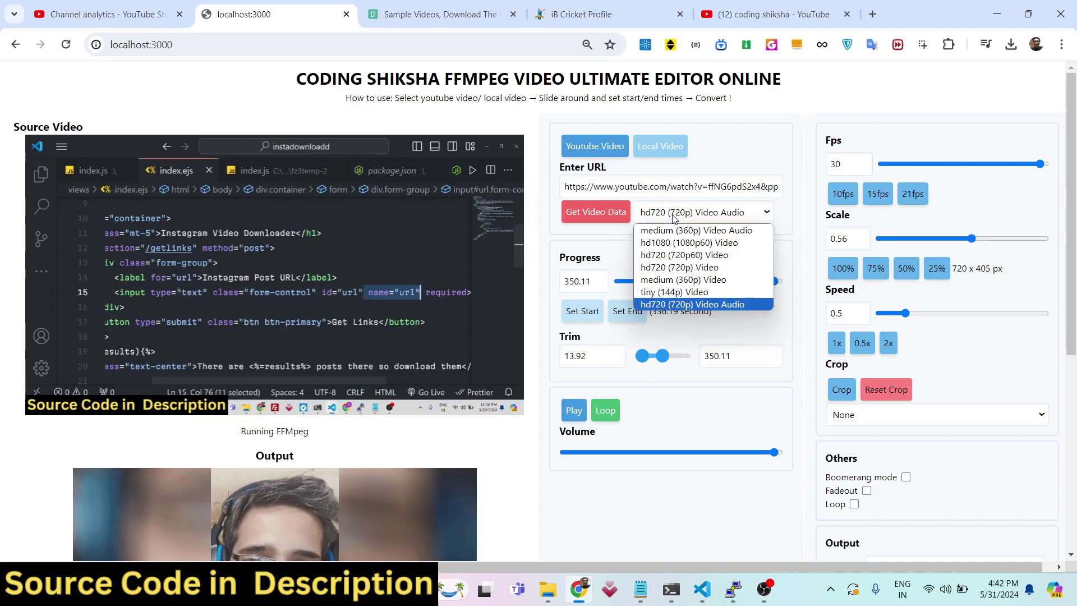
left_click(673, 219)
left_click(654, 143)
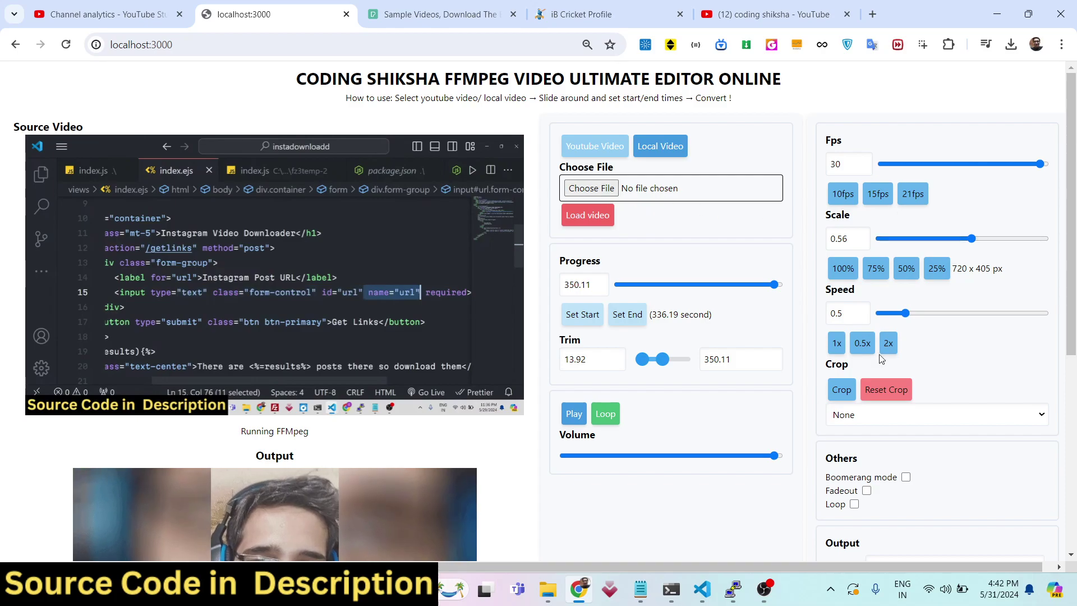
scroll(626, 431, "down", 6)
scroll(626, 431, "up", 6)
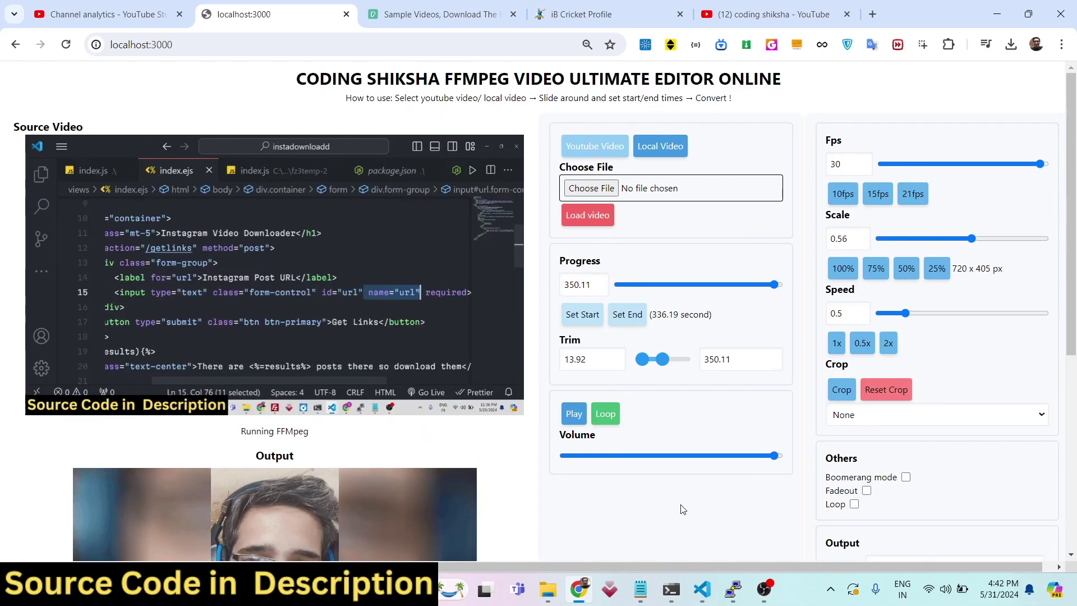
- Bring VS Code forward and scroll through the video-clipper project's Explorer file tree
left_click(707, 597)
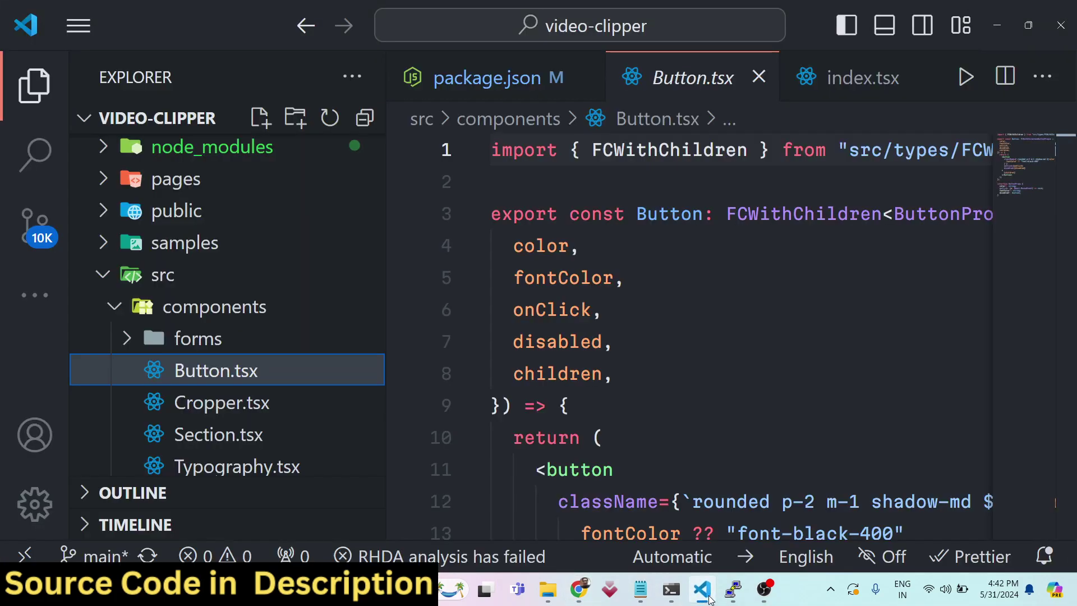
scroll(308, 385, "down", 8)
scroll(269, 367, "up", 4)
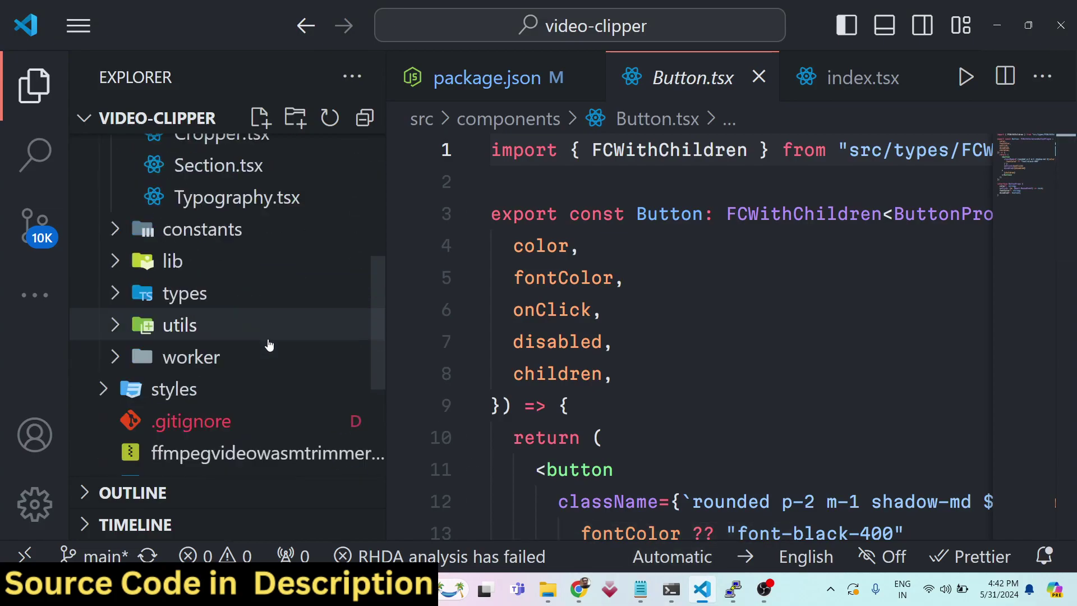
scroll(270, 345, "up", 5)
scroll(269, 344, "down", 9)
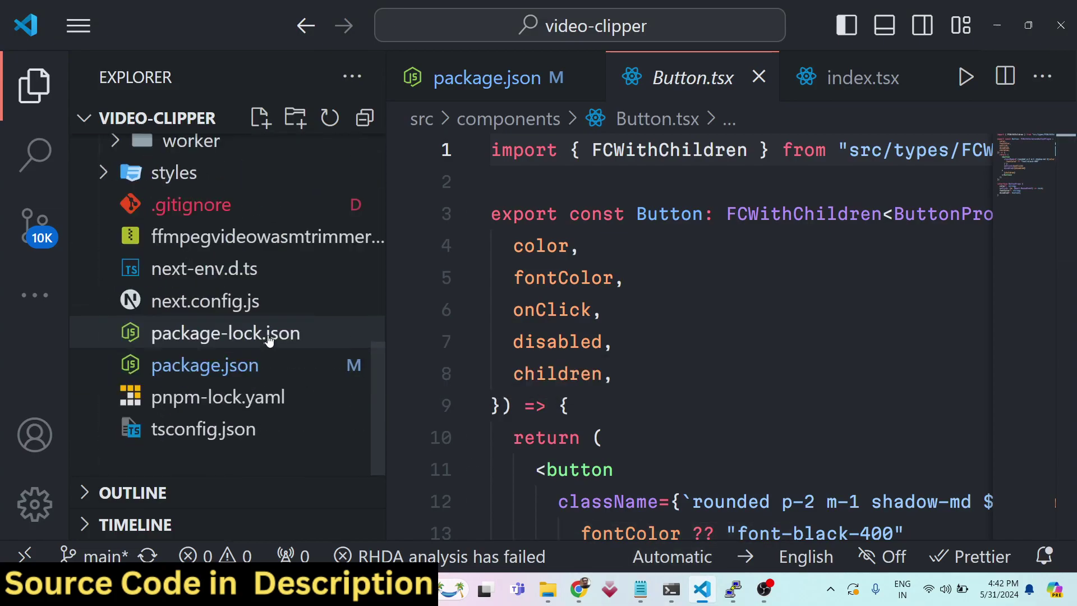
scroll(268, 341, "up", 5)
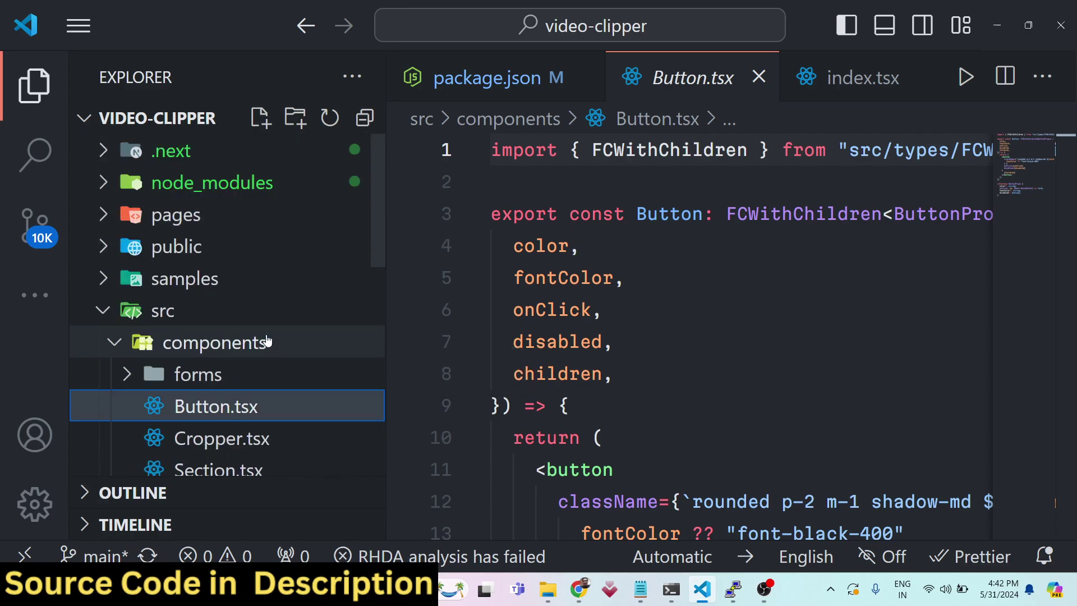
scroll(267, 336, "down", 5)
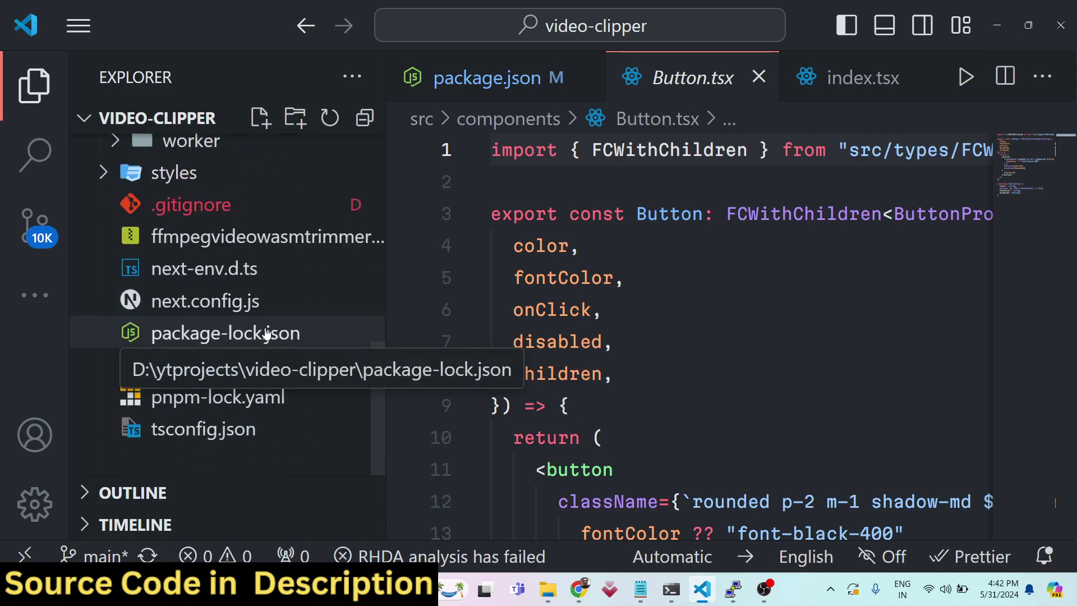
scroll(265, 333, "up", 5)
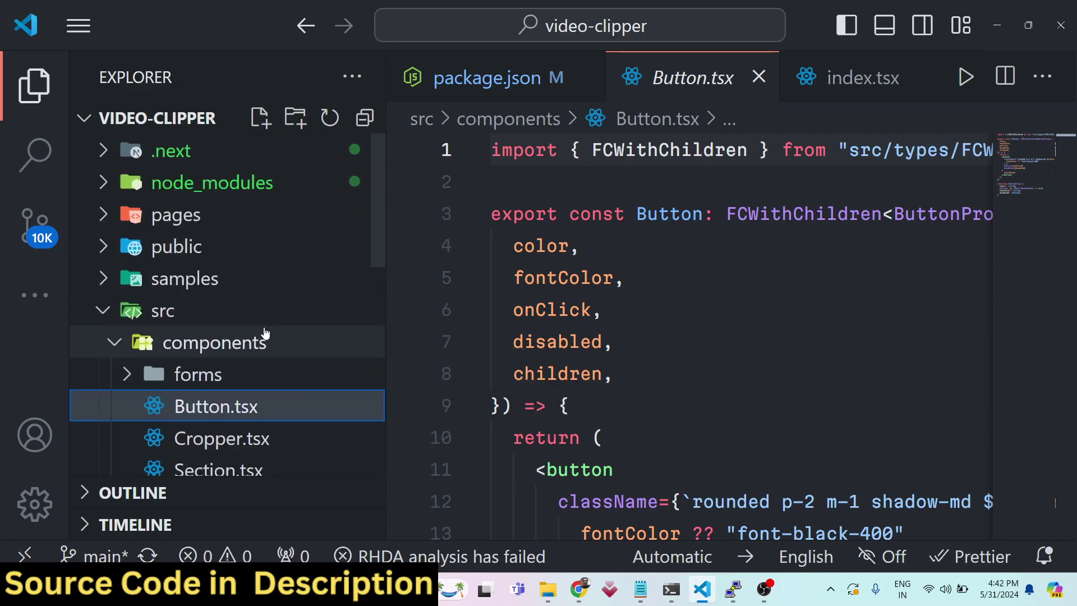
scroll(274, 322, "down", 3)
scroll(274, 319, "down", 3)
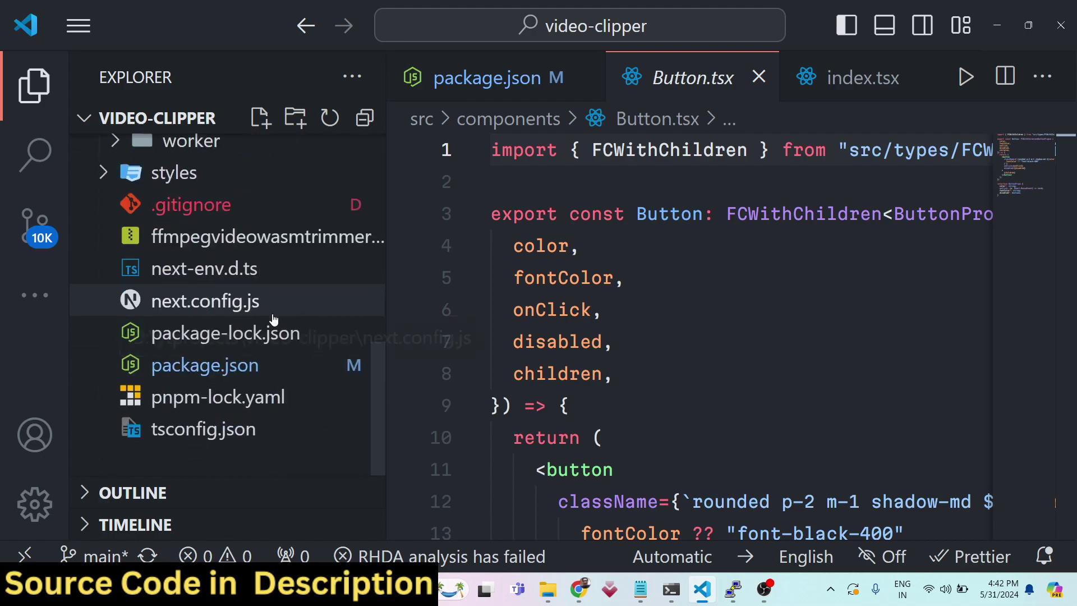
scroll(274, 319, "up", 8)
scroll(274, 318, "down", 7)
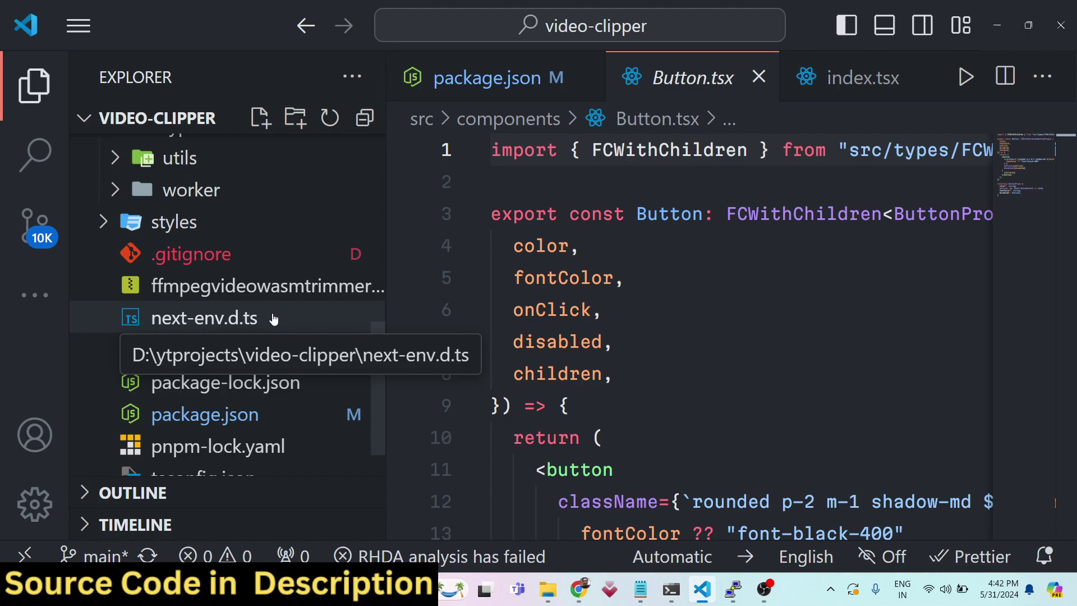
scroll(274, 319, "down", 1)
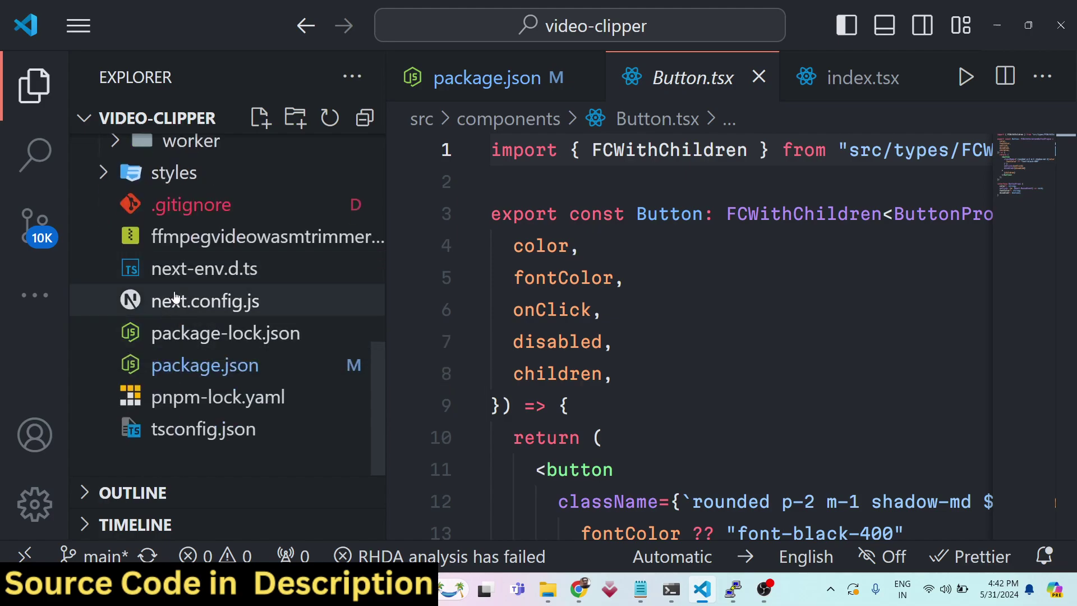
scroll(190, 331, "up", 10)
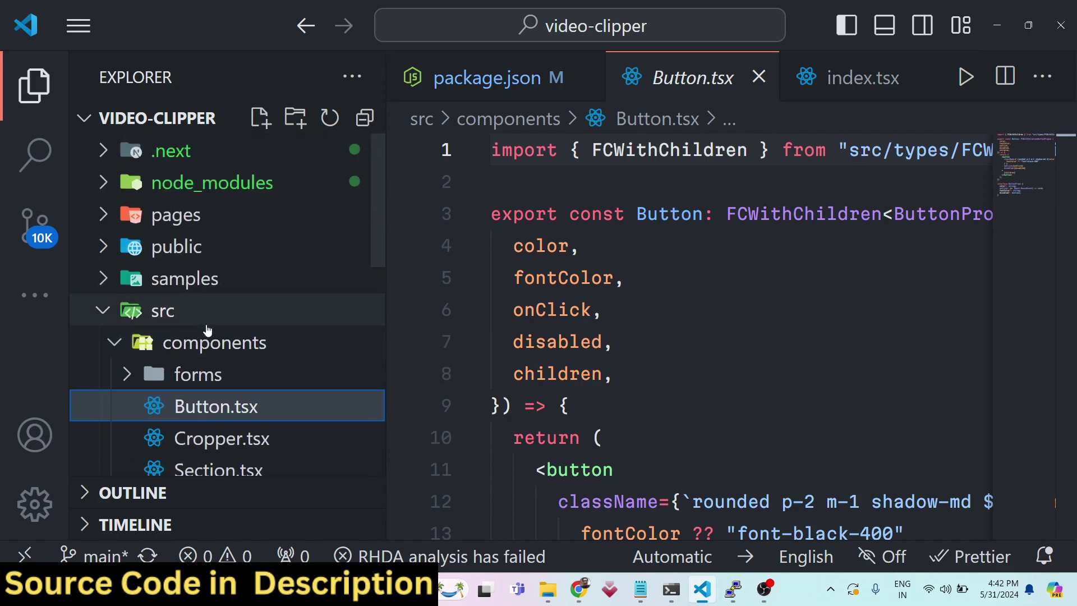
scroll(204, 331, "down", 8)
- Stop the running Next.js dev server, clear the terminal, and start it again with npm
left_click(670, 588)
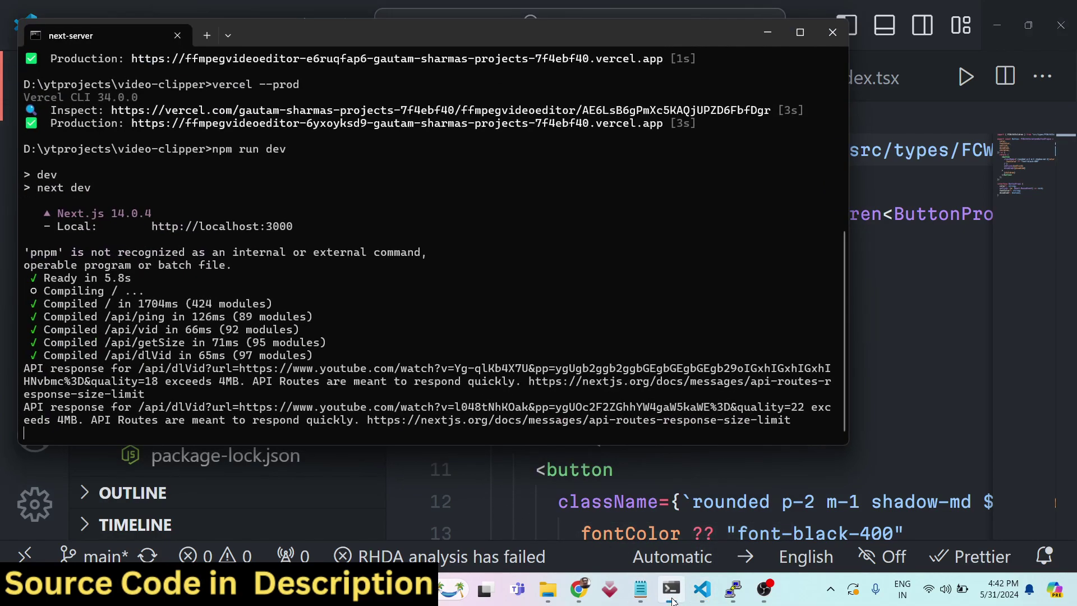
key("ctrl+c")
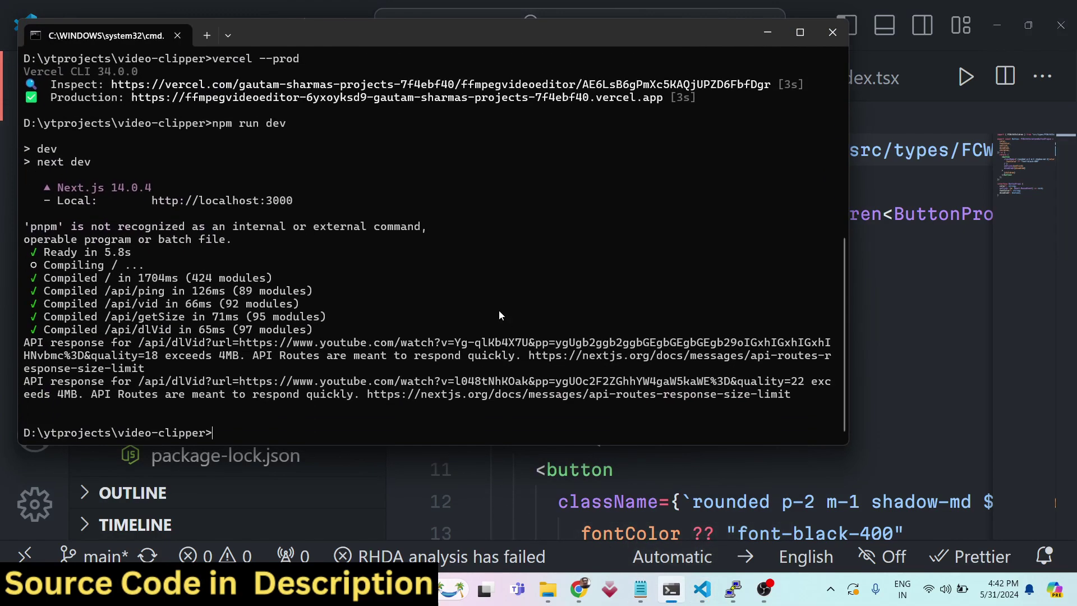
type("cls")
key("Return")
type("npm run dev")
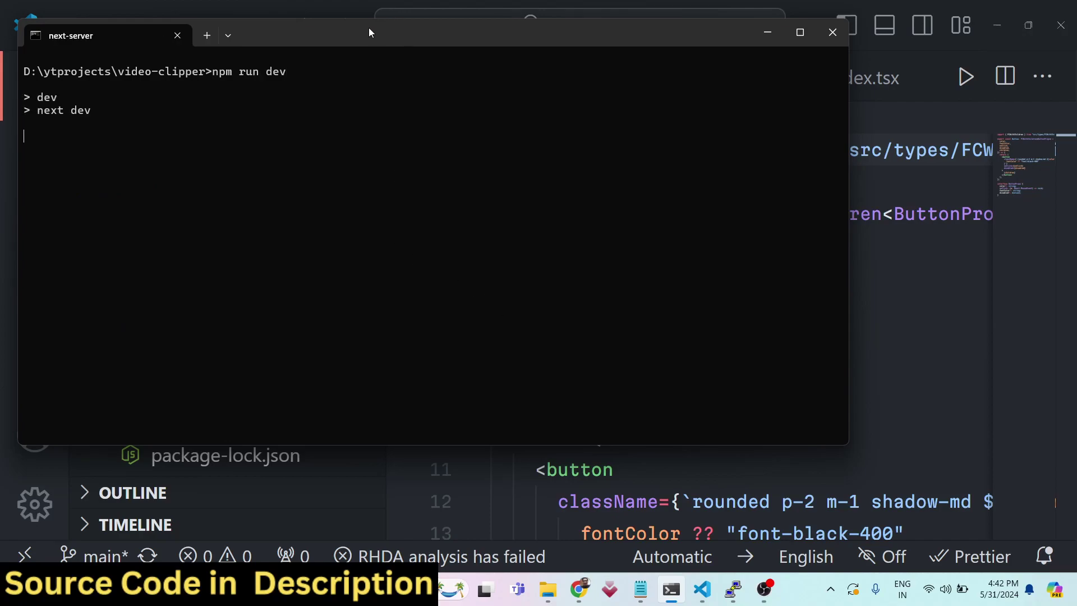
- Copy the localhost:3000 address from the terminal and bring the editor page up in Chrome
left_click_drag(369, 32, 770, 105)
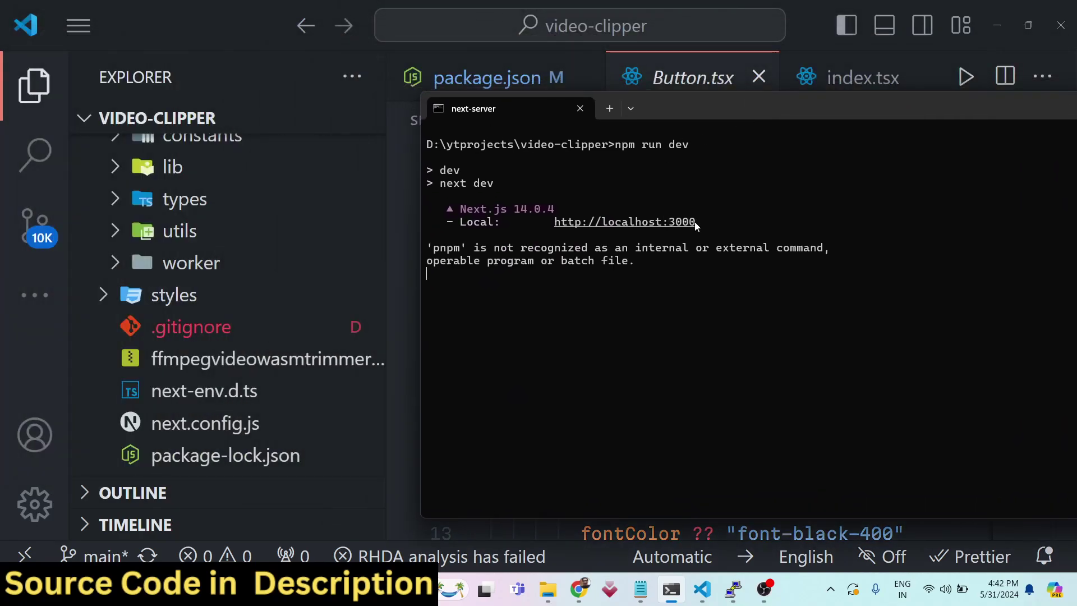
left_click_drag(707, 225, 553, 227)
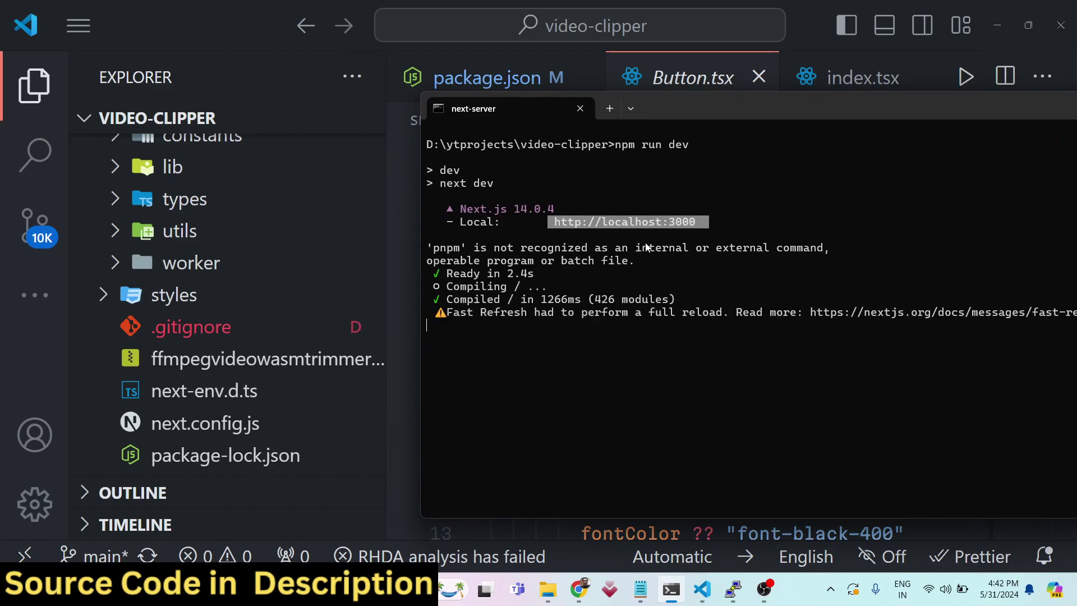
left_click(582, 601)
left_click(207, 51)
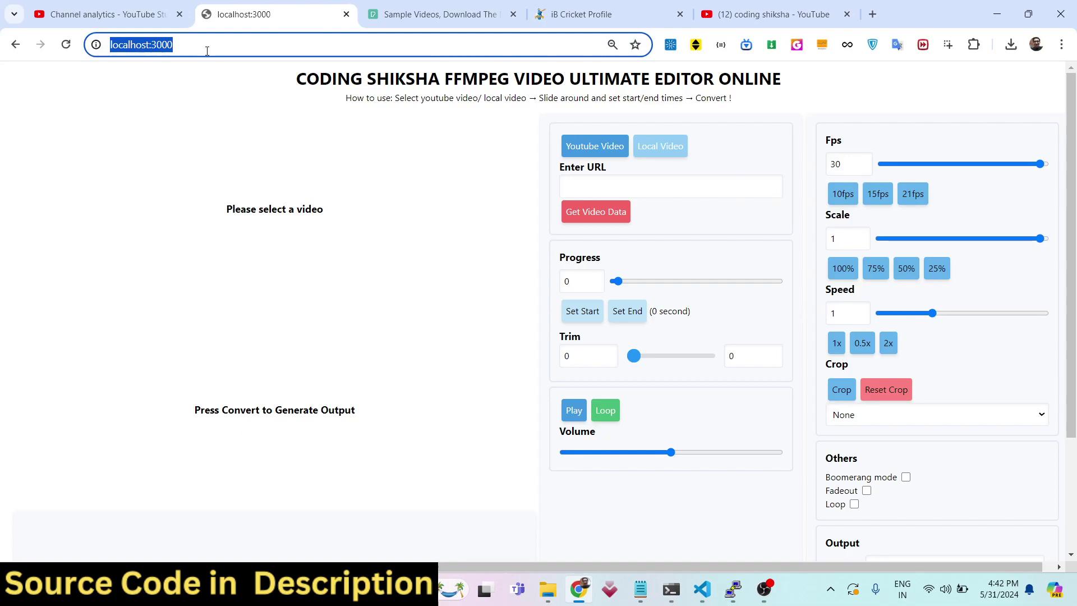
- Reload the editor and load the local file result.mp4 (14.57 s) as the source video
key("Return")
left_click_drag(172, 46, 151, 47)
left_click(207, 92)
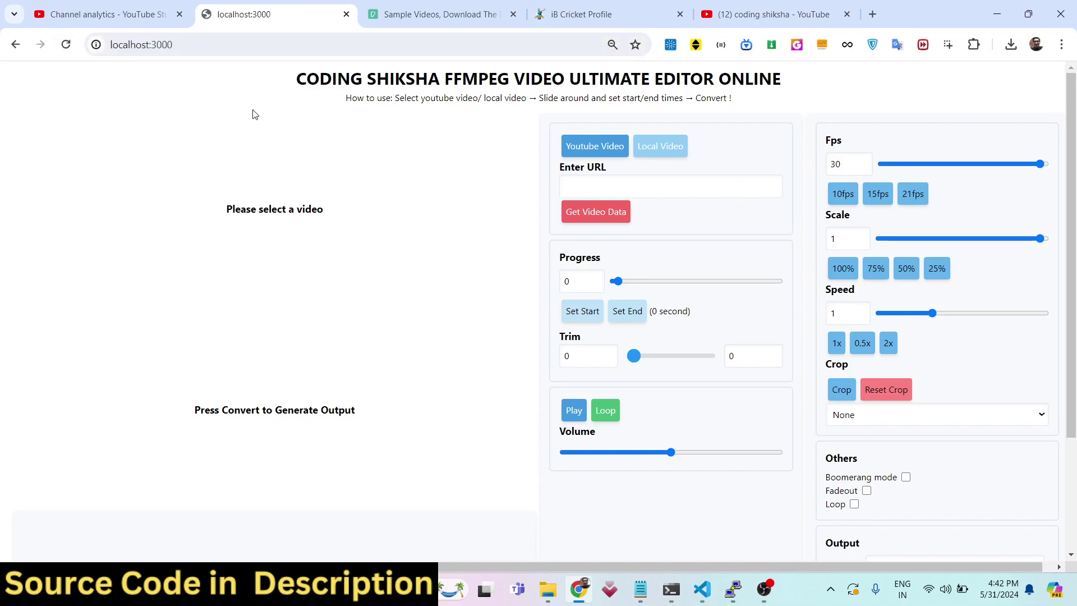
left_click(664, 159)
left_click(595, 147)
left_click(652, 148)
left_click(595, 183)
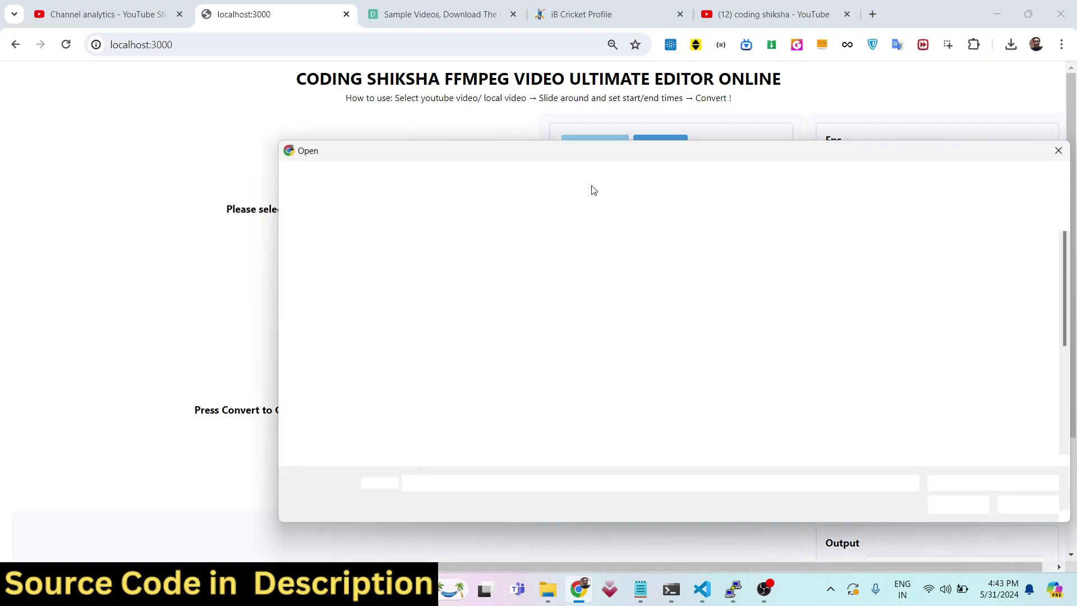
scroll(448, 364, "down", 3)
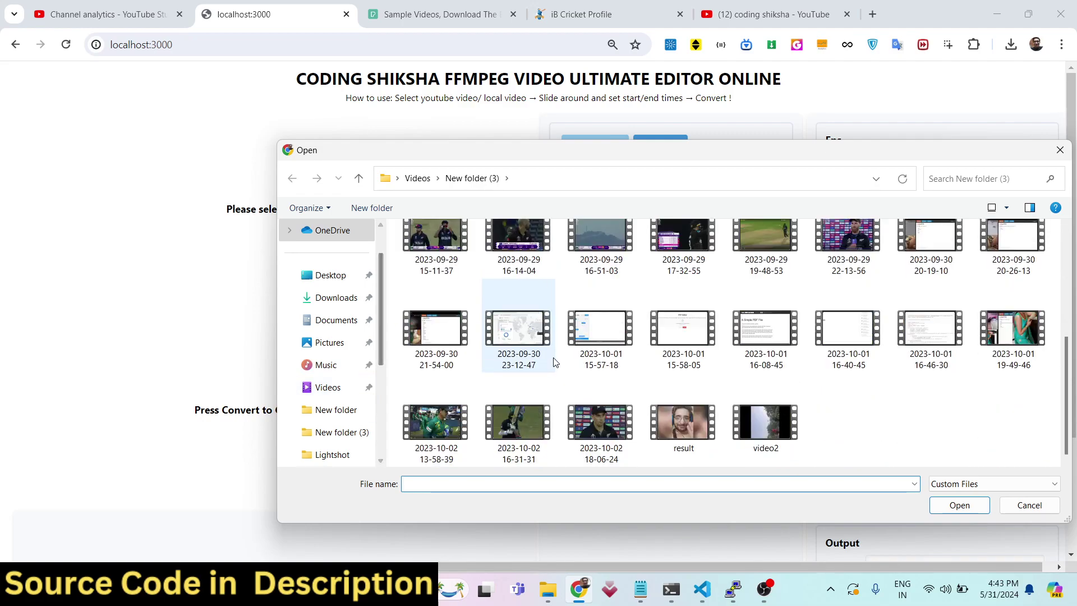
double_click(682, 429)
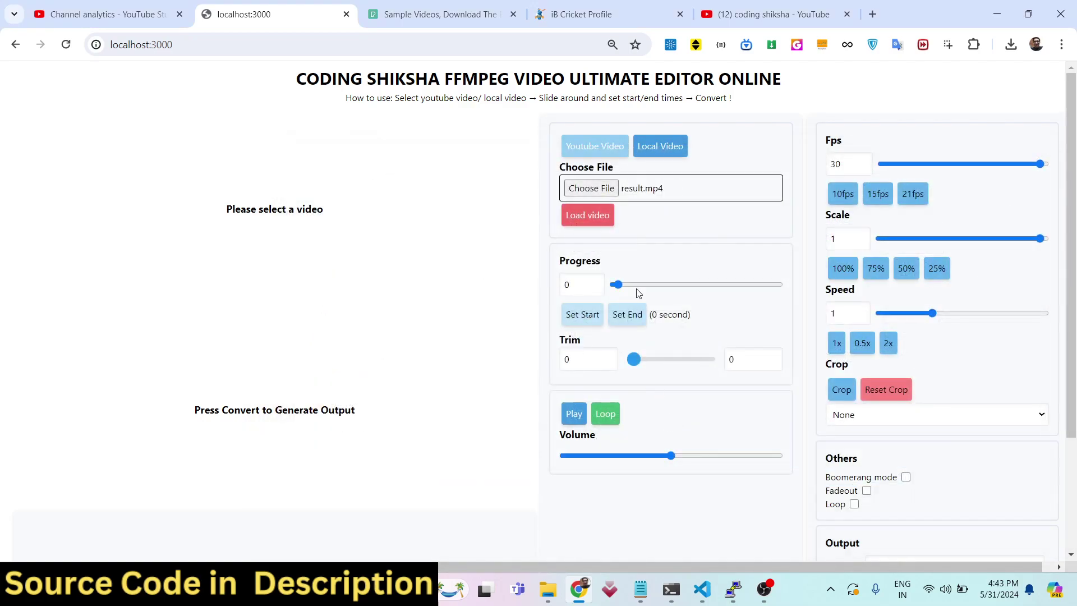
left_click(597, 221)
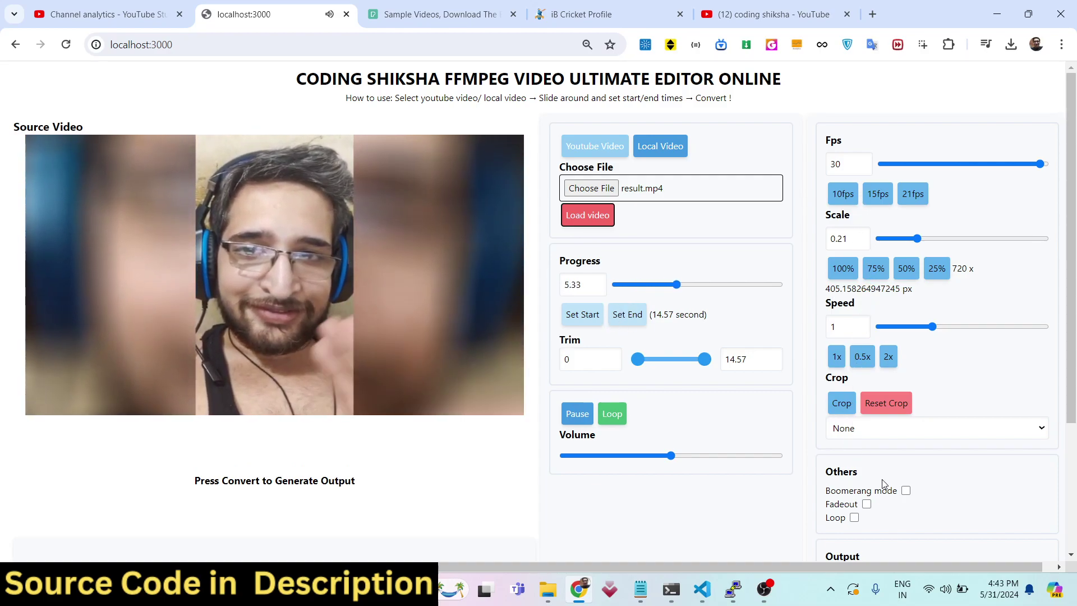
- Set the crop aspect to square
scroll(885, 411, "down", 3)
left_click(863, 288)
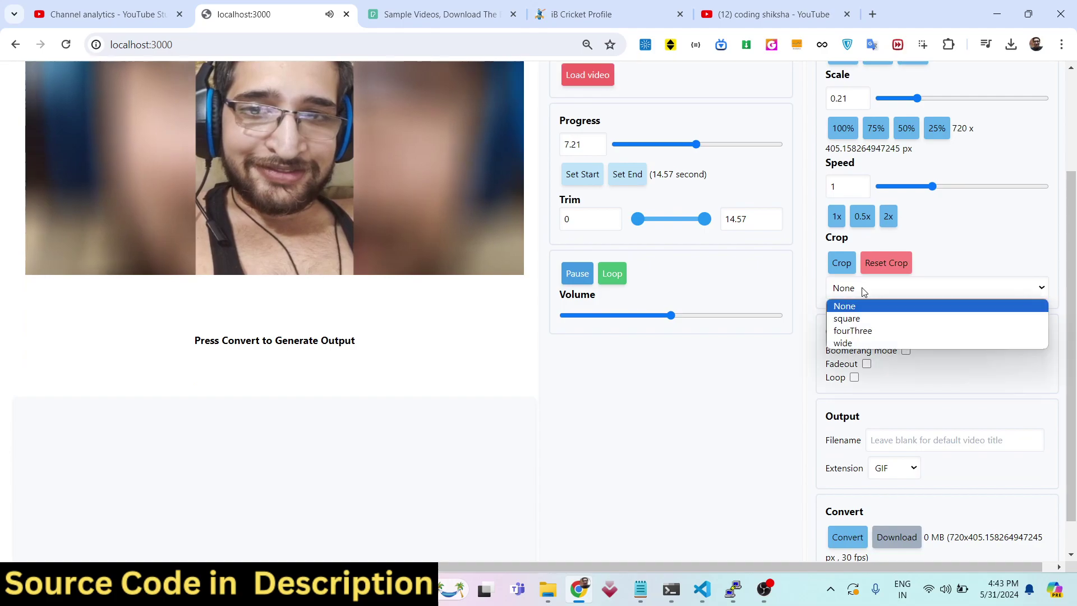
left_click(866, 324)
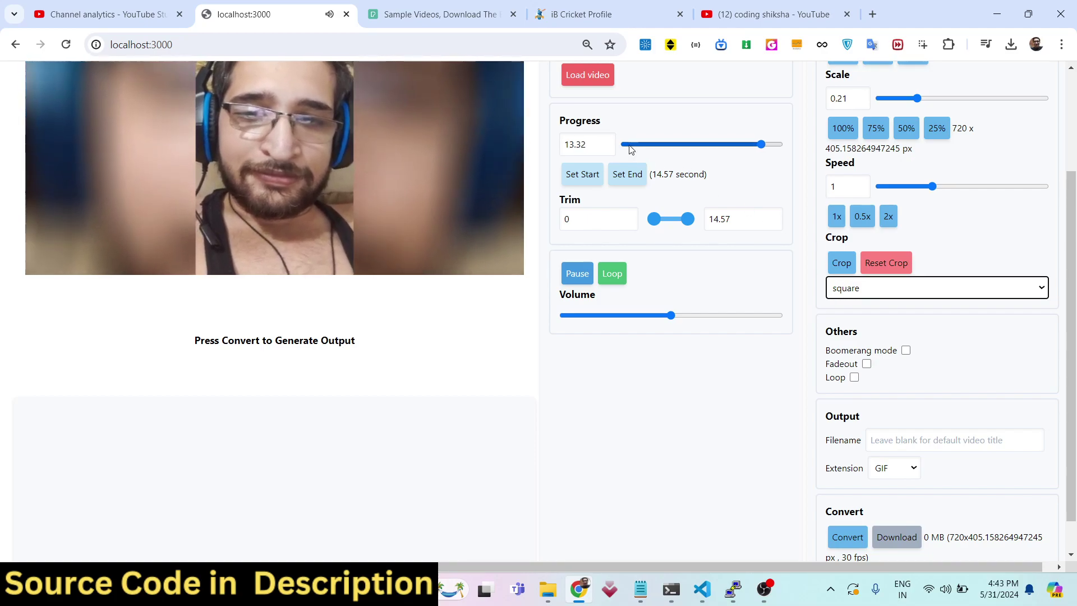
- Trim the clip to 2.78–4.64 s and convert it to a GIF
left_click(651, 144)
left_click(582, 174)
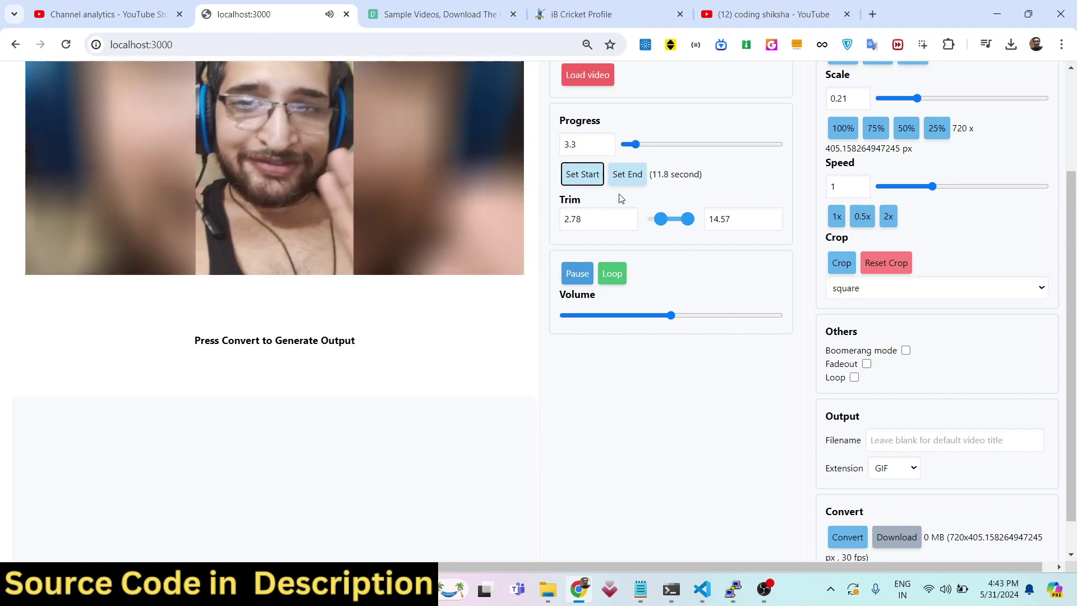
left_click(628, 175)
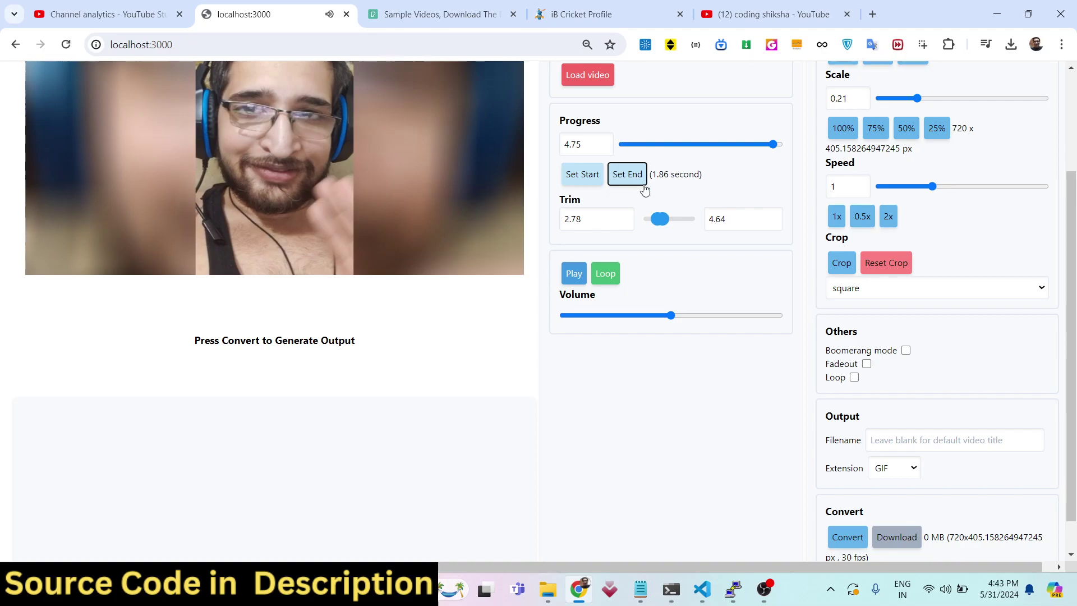
scroll(832, 346, "down", 1)
left_click(837, 499)
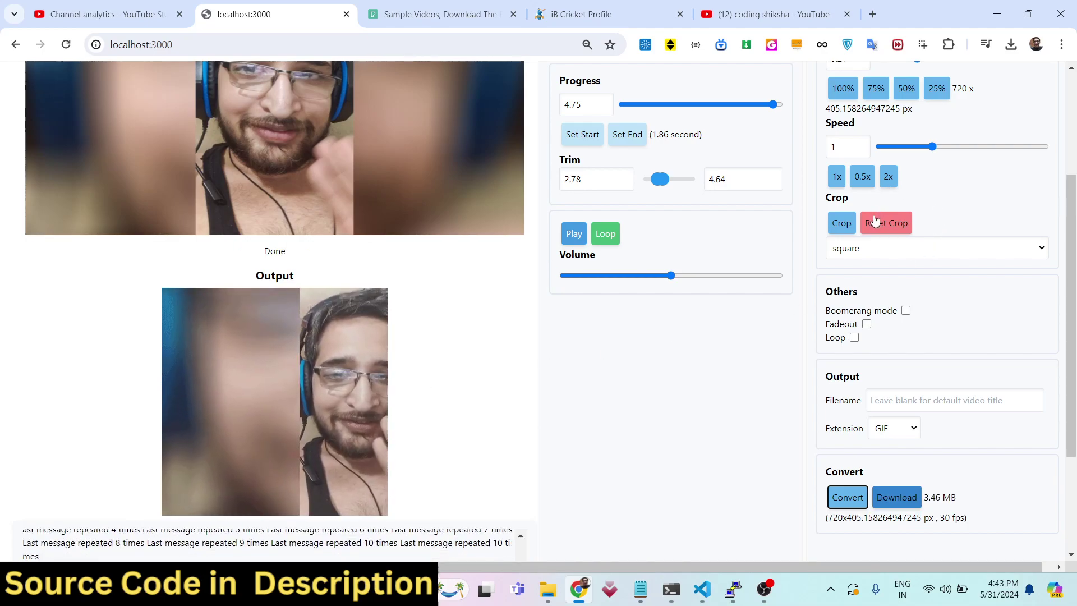
- Change the crop to wide and regenerate the GIF, producing a 1.79 MB file
left_click(872, 251)
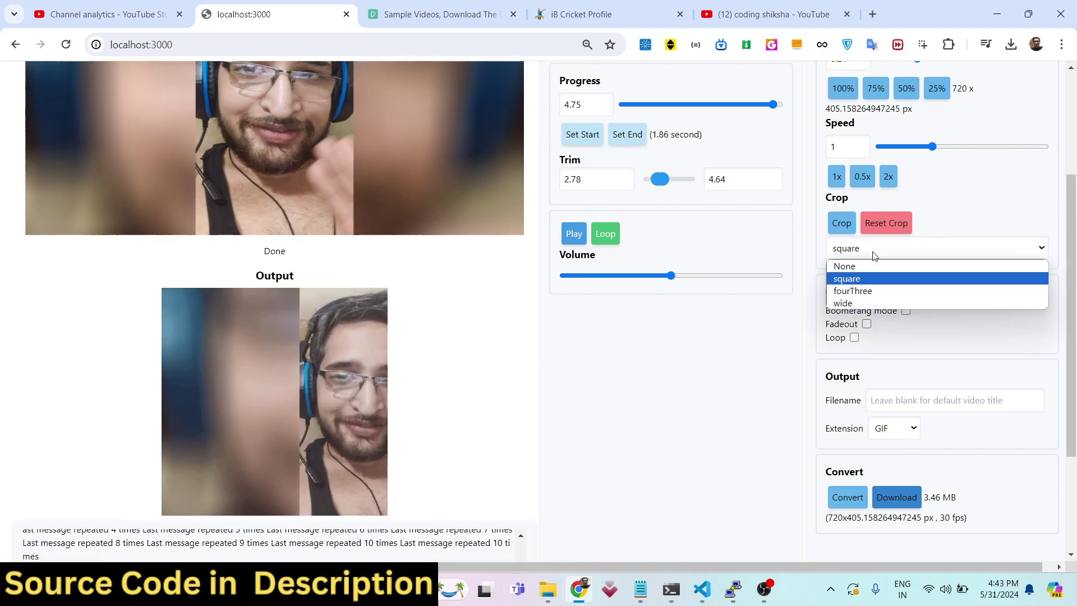
left_click(868, 303)
left_click(846, 498)
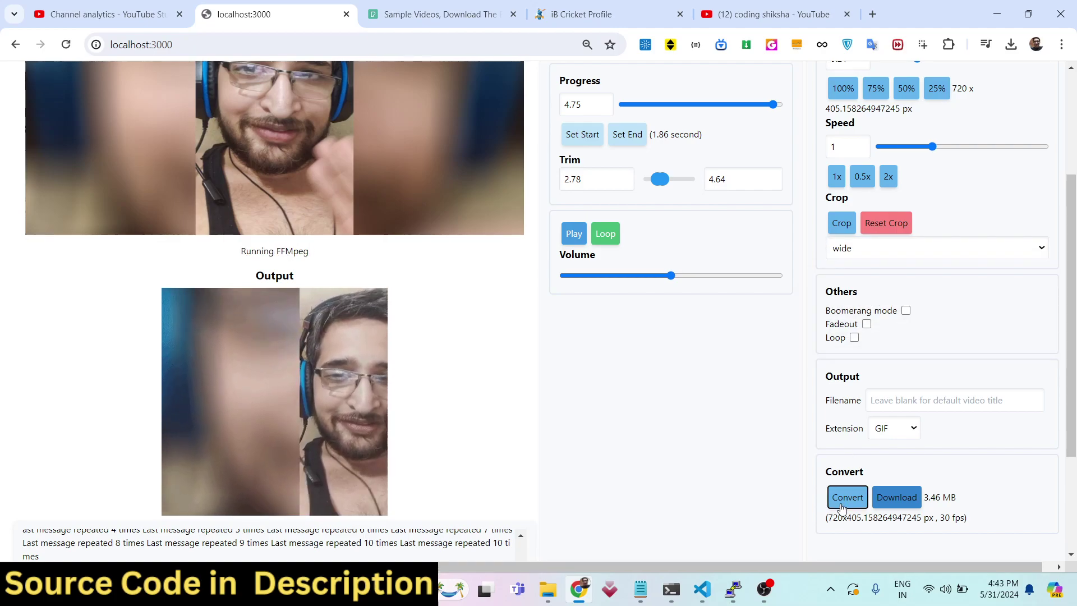
scroll(611, 442, "down", 6)
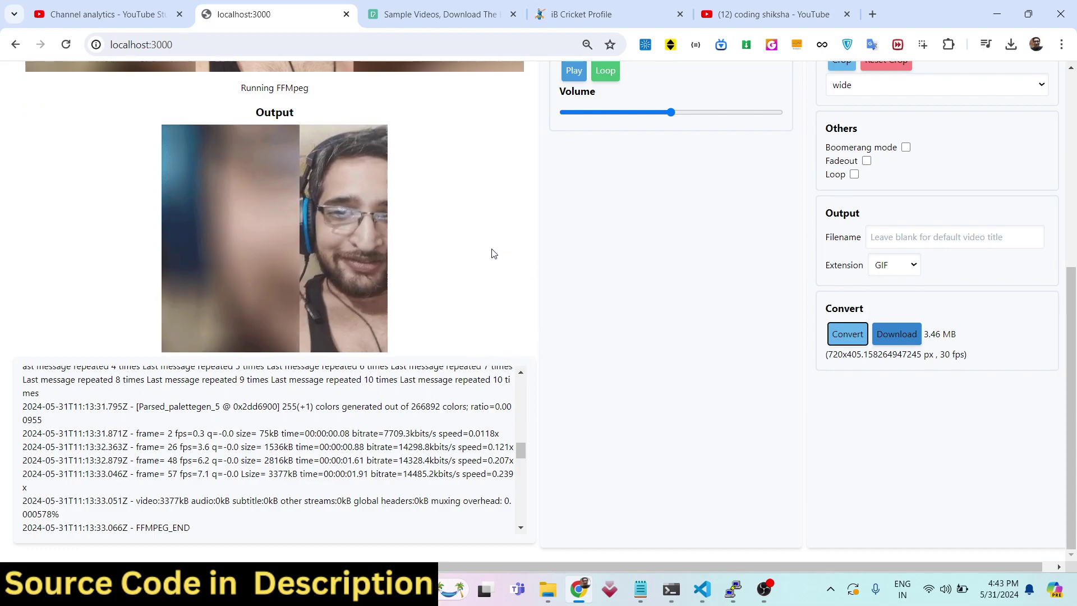
scroll(460, 469, "down", 3)
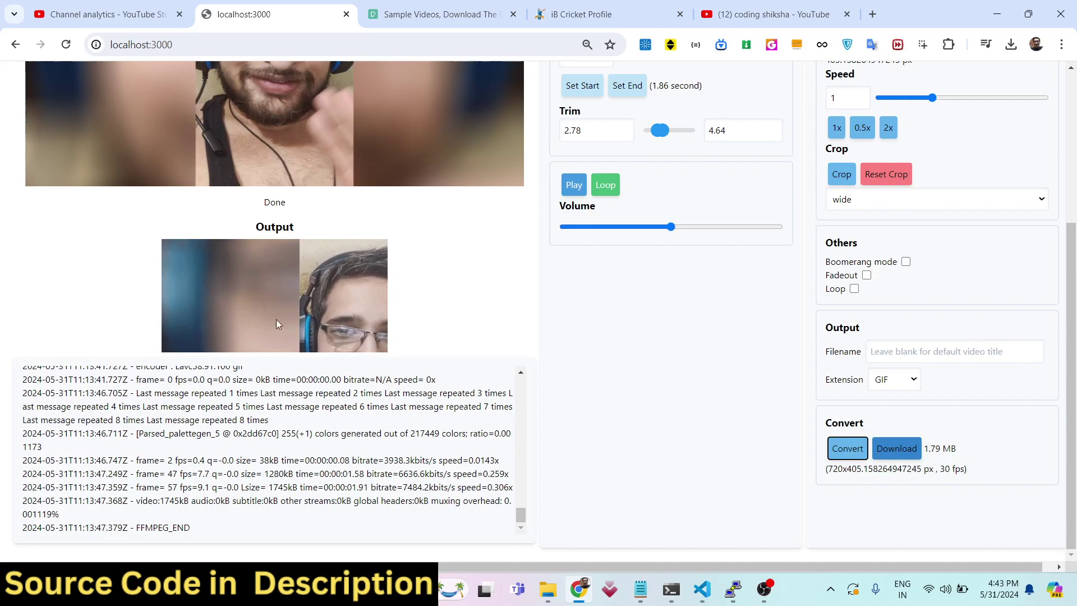
scroll(872, 381, "up", 3)
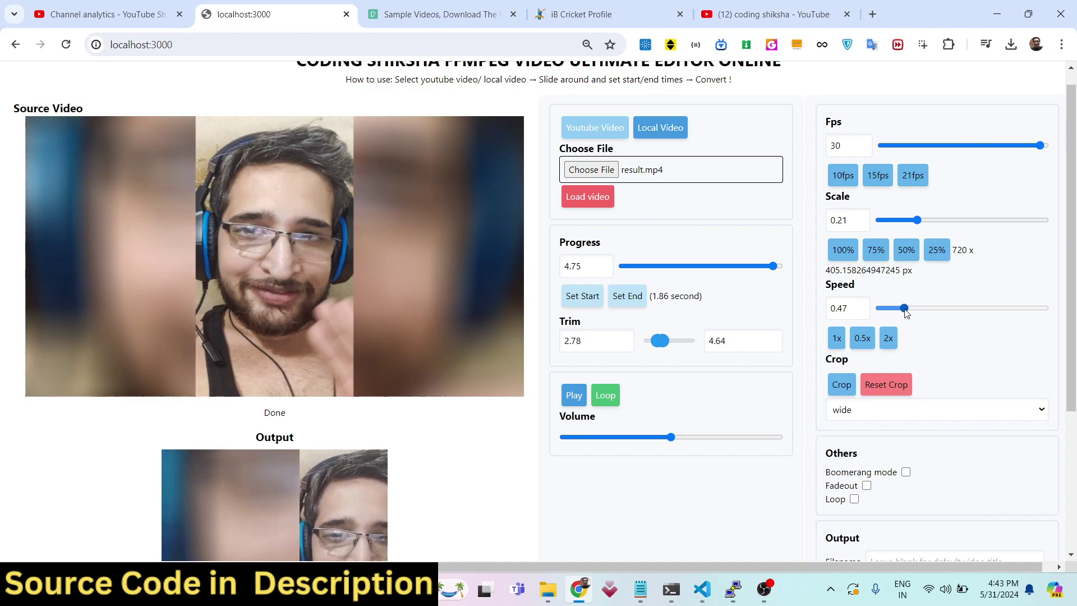
- In VS Code, collapse the src folder of the video-clipper project in Explorer
left_click(704, 589)
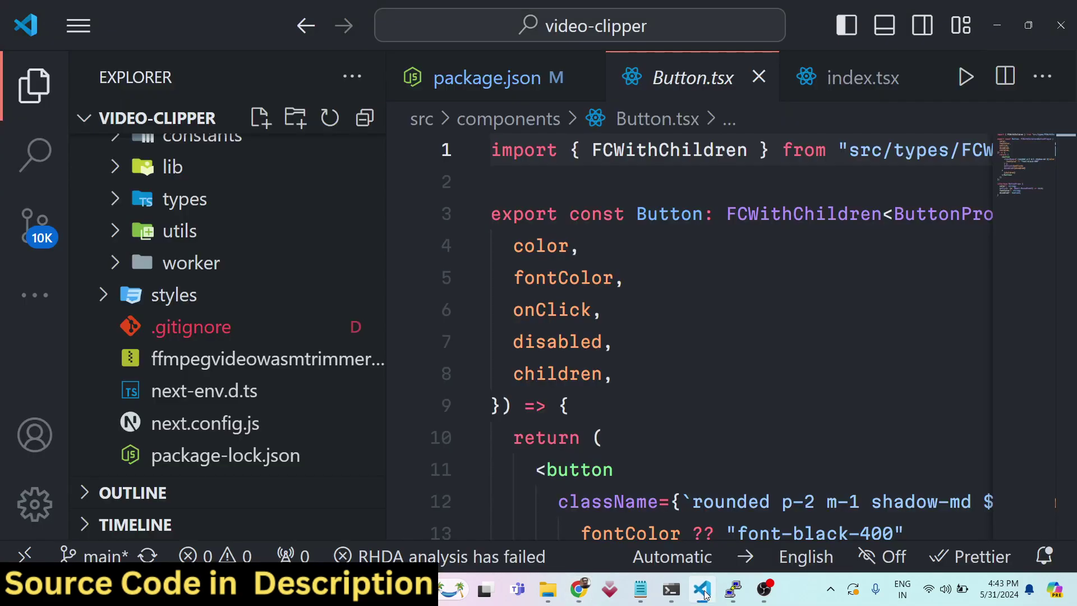
scroll(159, 303, "up", 6)
scroll(230, 294, "down", 8)
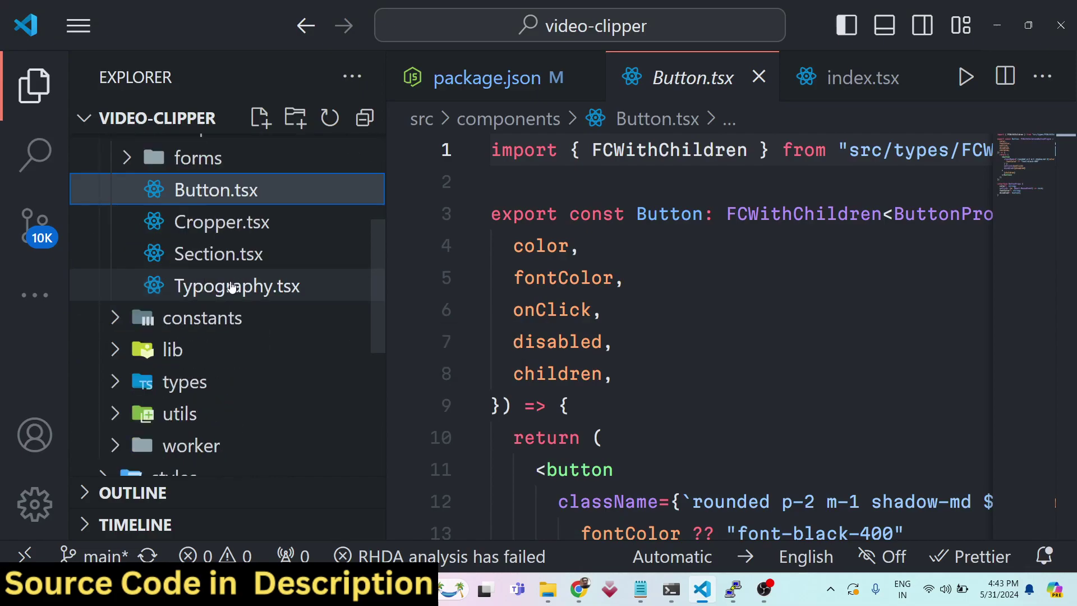
scroll(211, 320, "up", 8)
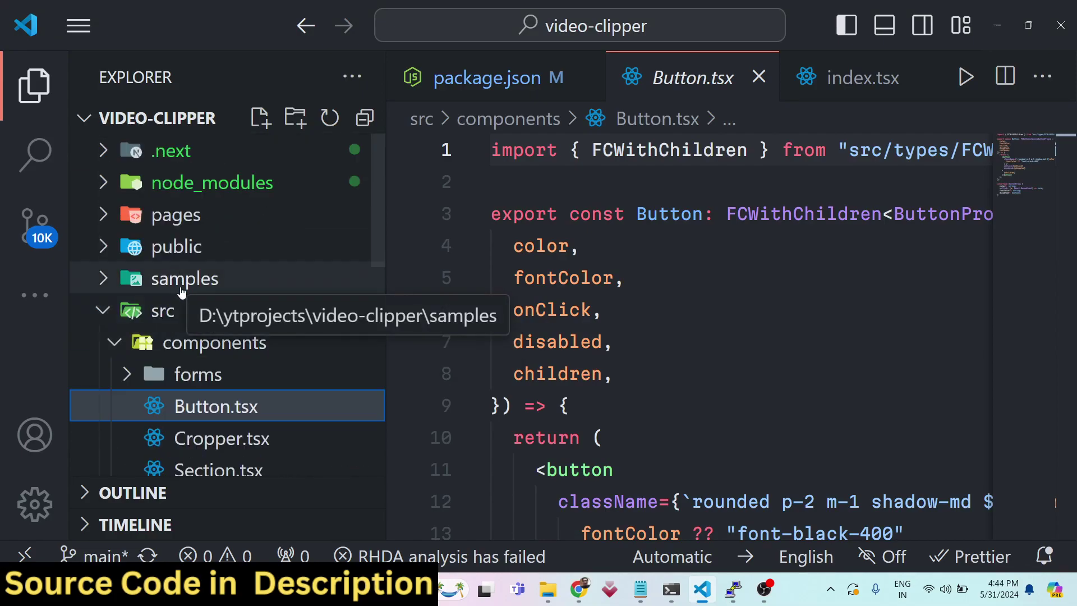
scroll(181, 291, "down", 5)
scroll(181, 291, "up", 5)
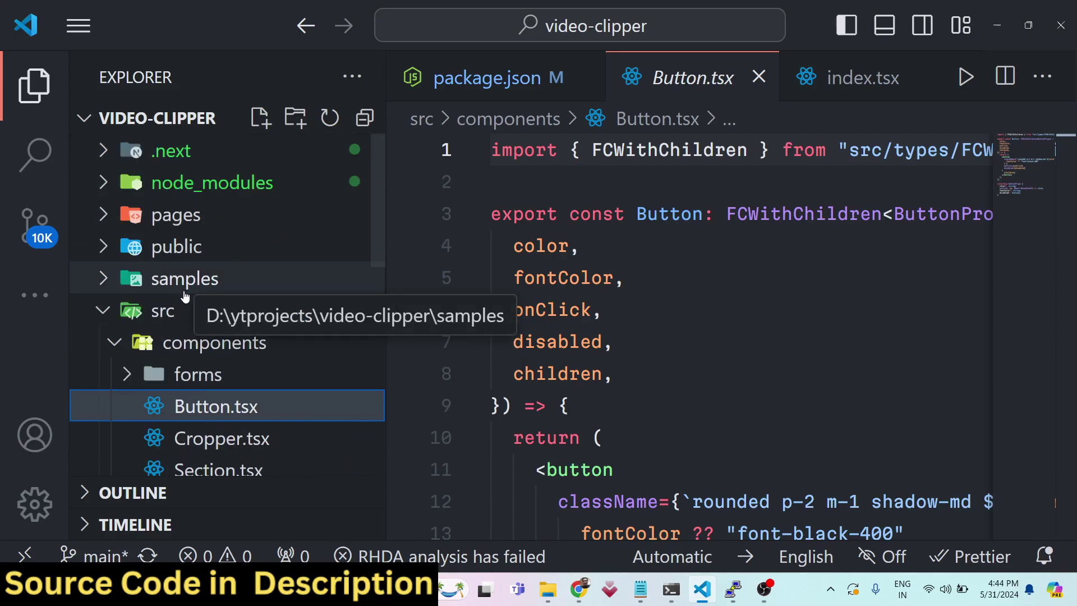
left_click(185, 312)
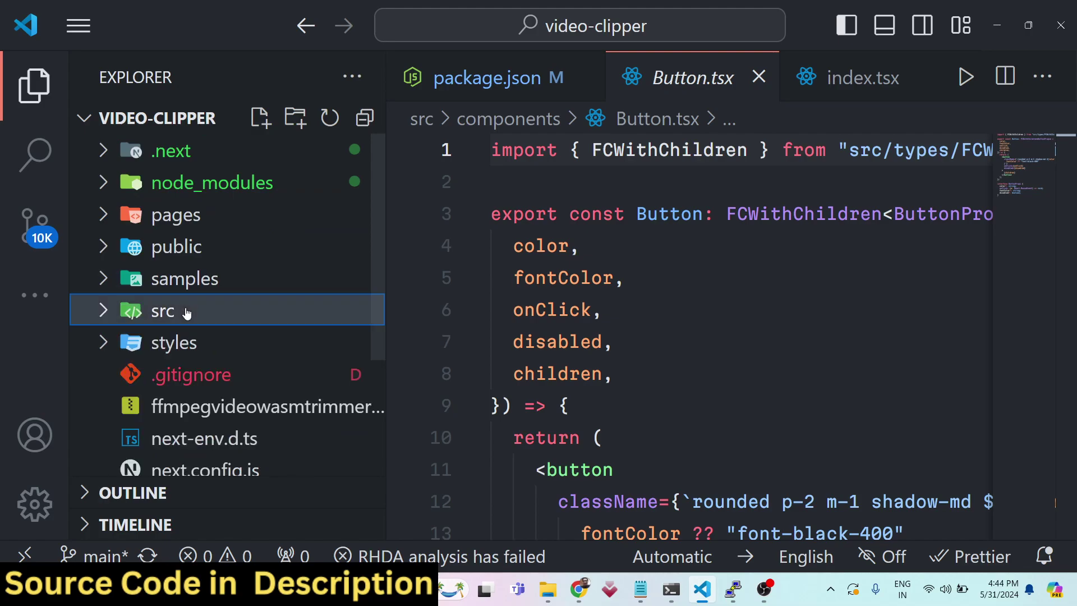
- Back in the editor, browse the file-open dialog to the nz folder inside Downloads
left_click(578, 588)
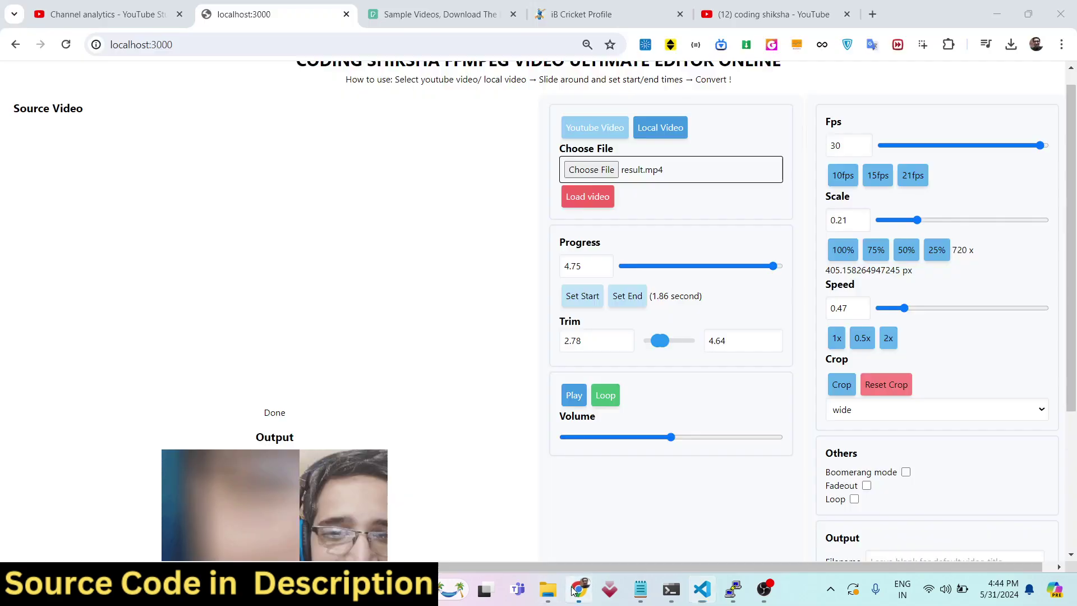
scroll(572, 461, "up", 1)
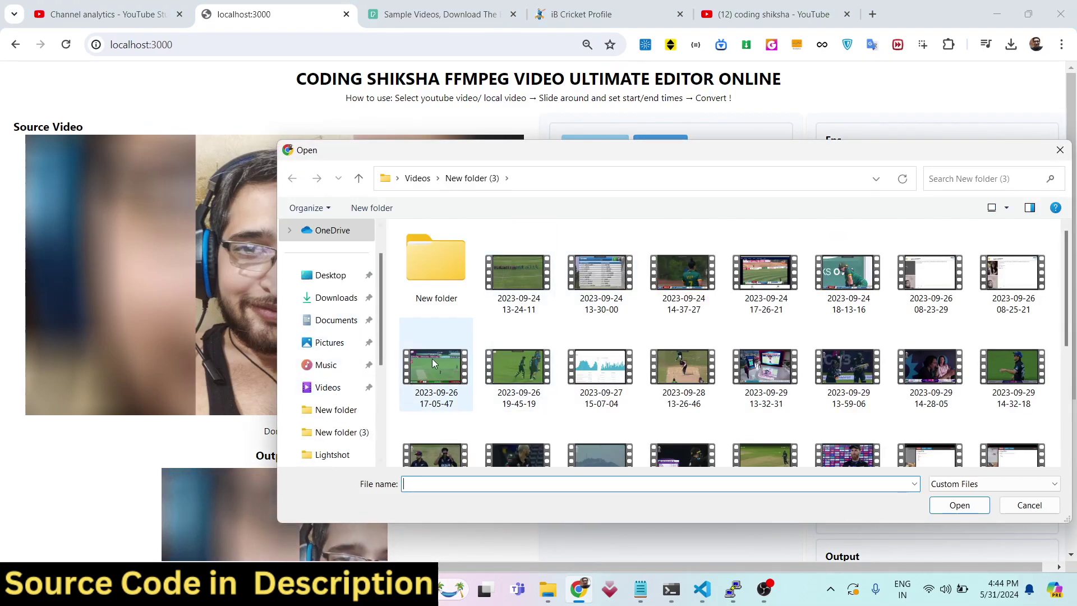
left_click(337, 298)
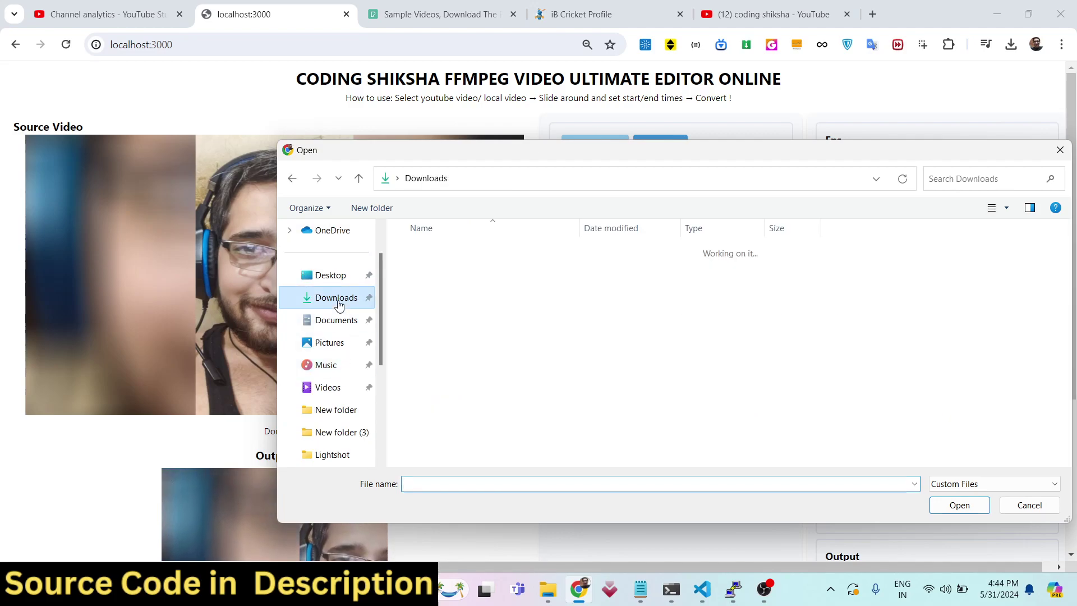
double_click(448, 268)
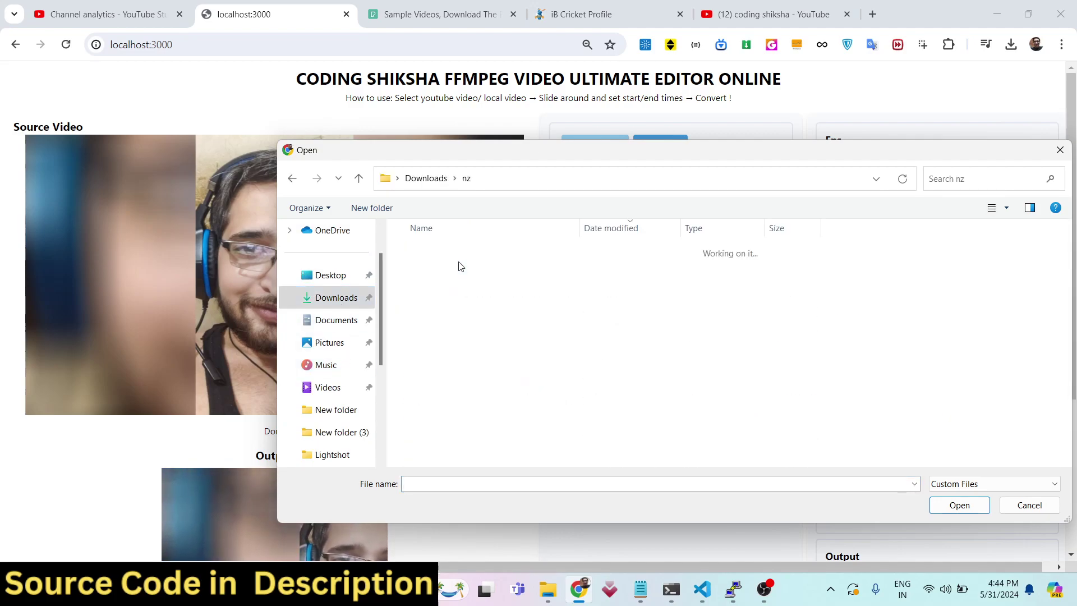